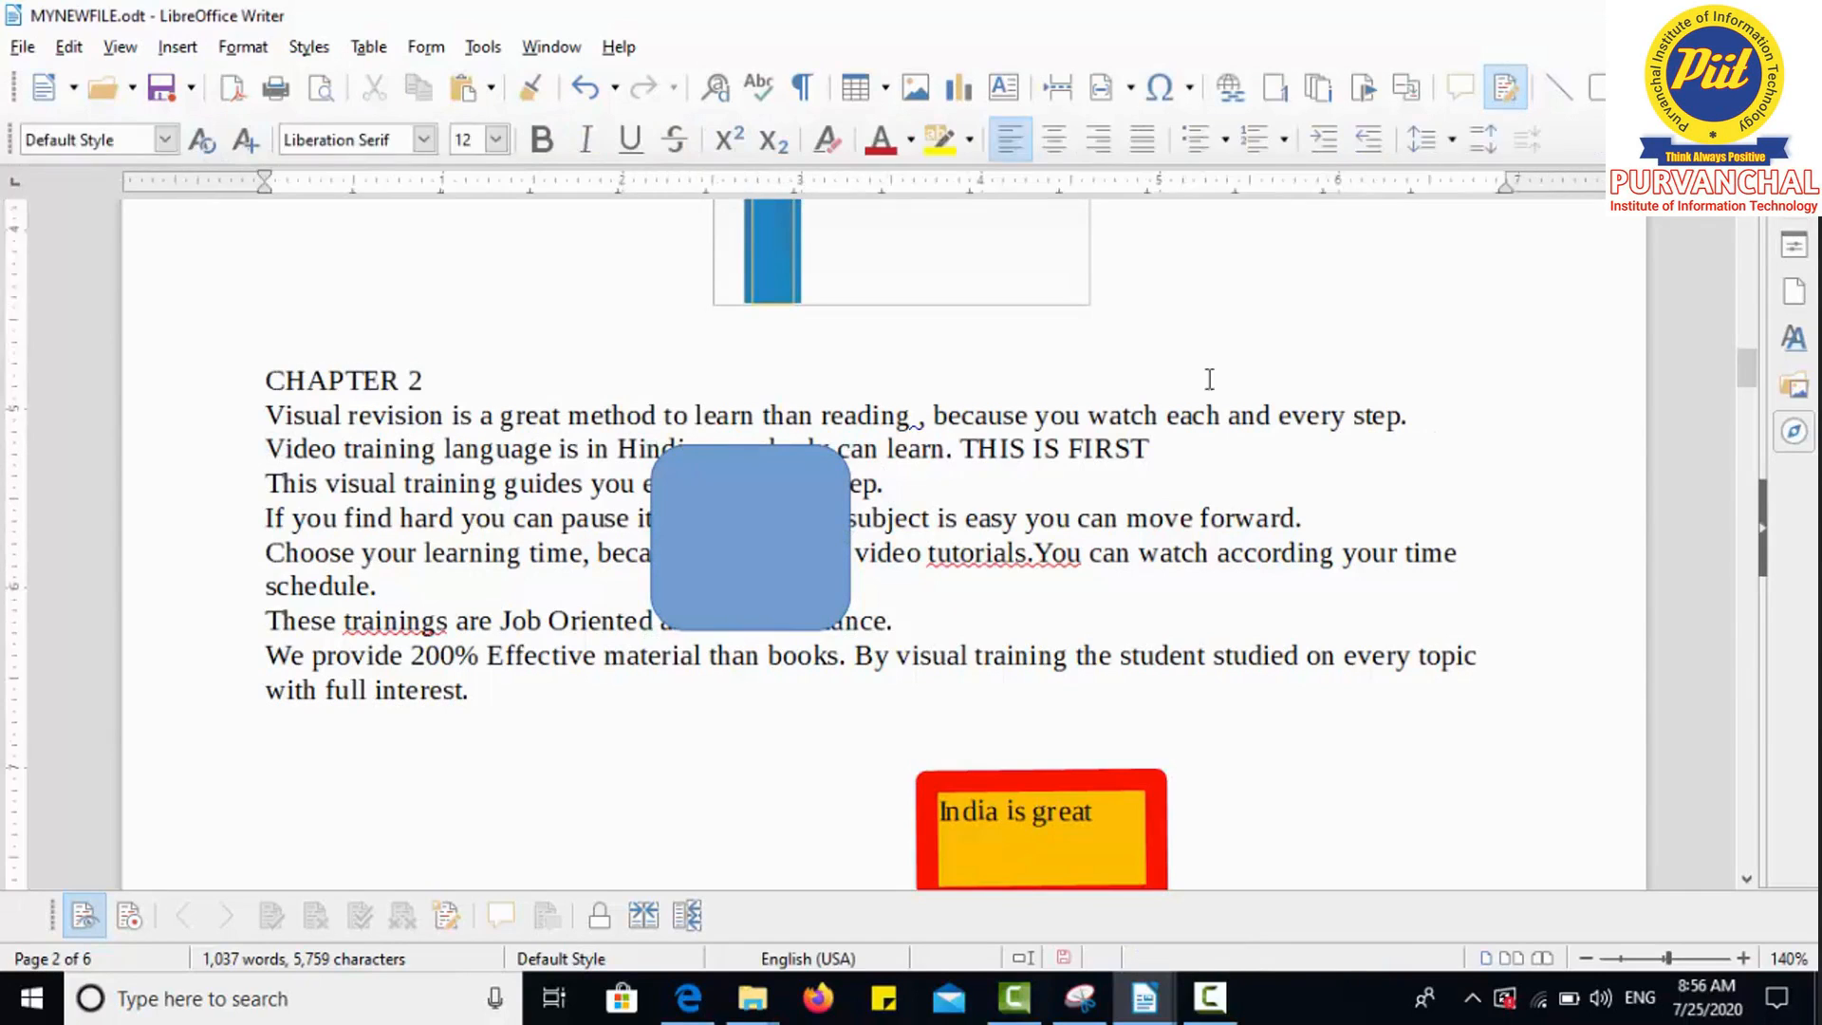
# Step: Select the blue rounded rectangle drawn over the CHAPTER 2 paragraphs on page 2
pyautogui.click(790, 531)
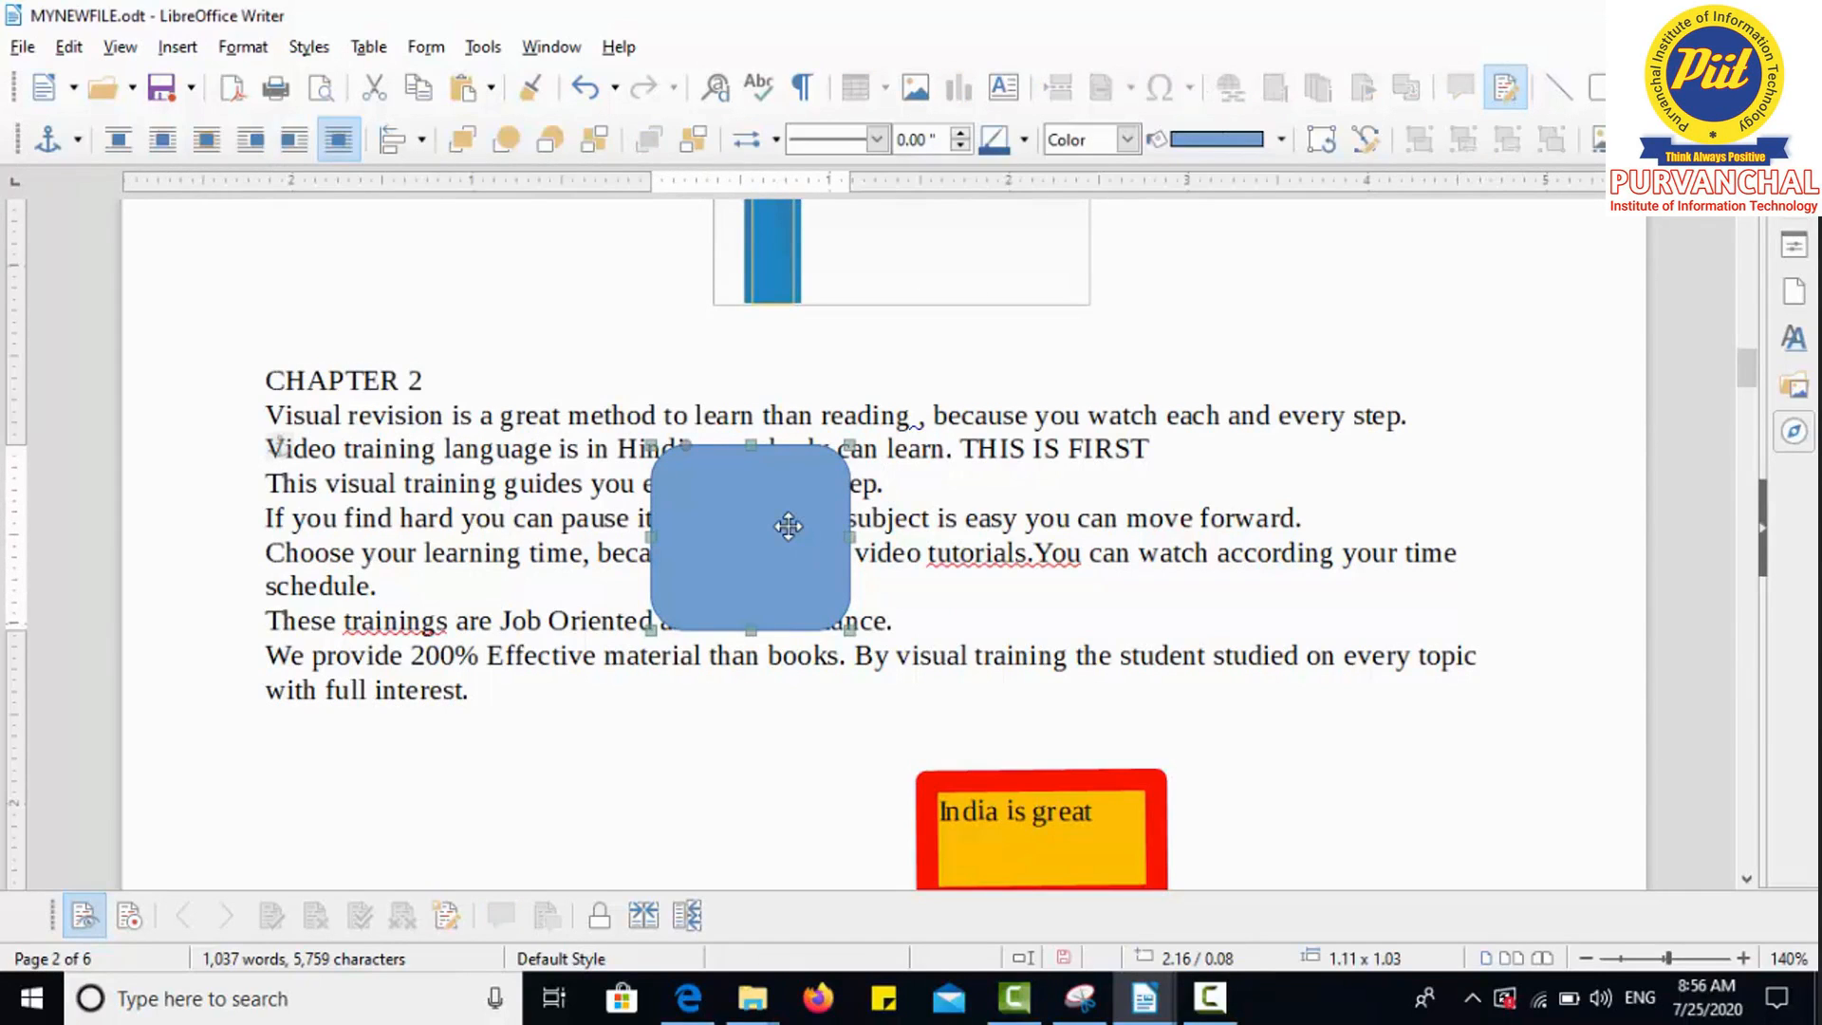
pyautogui.click(115, 142)
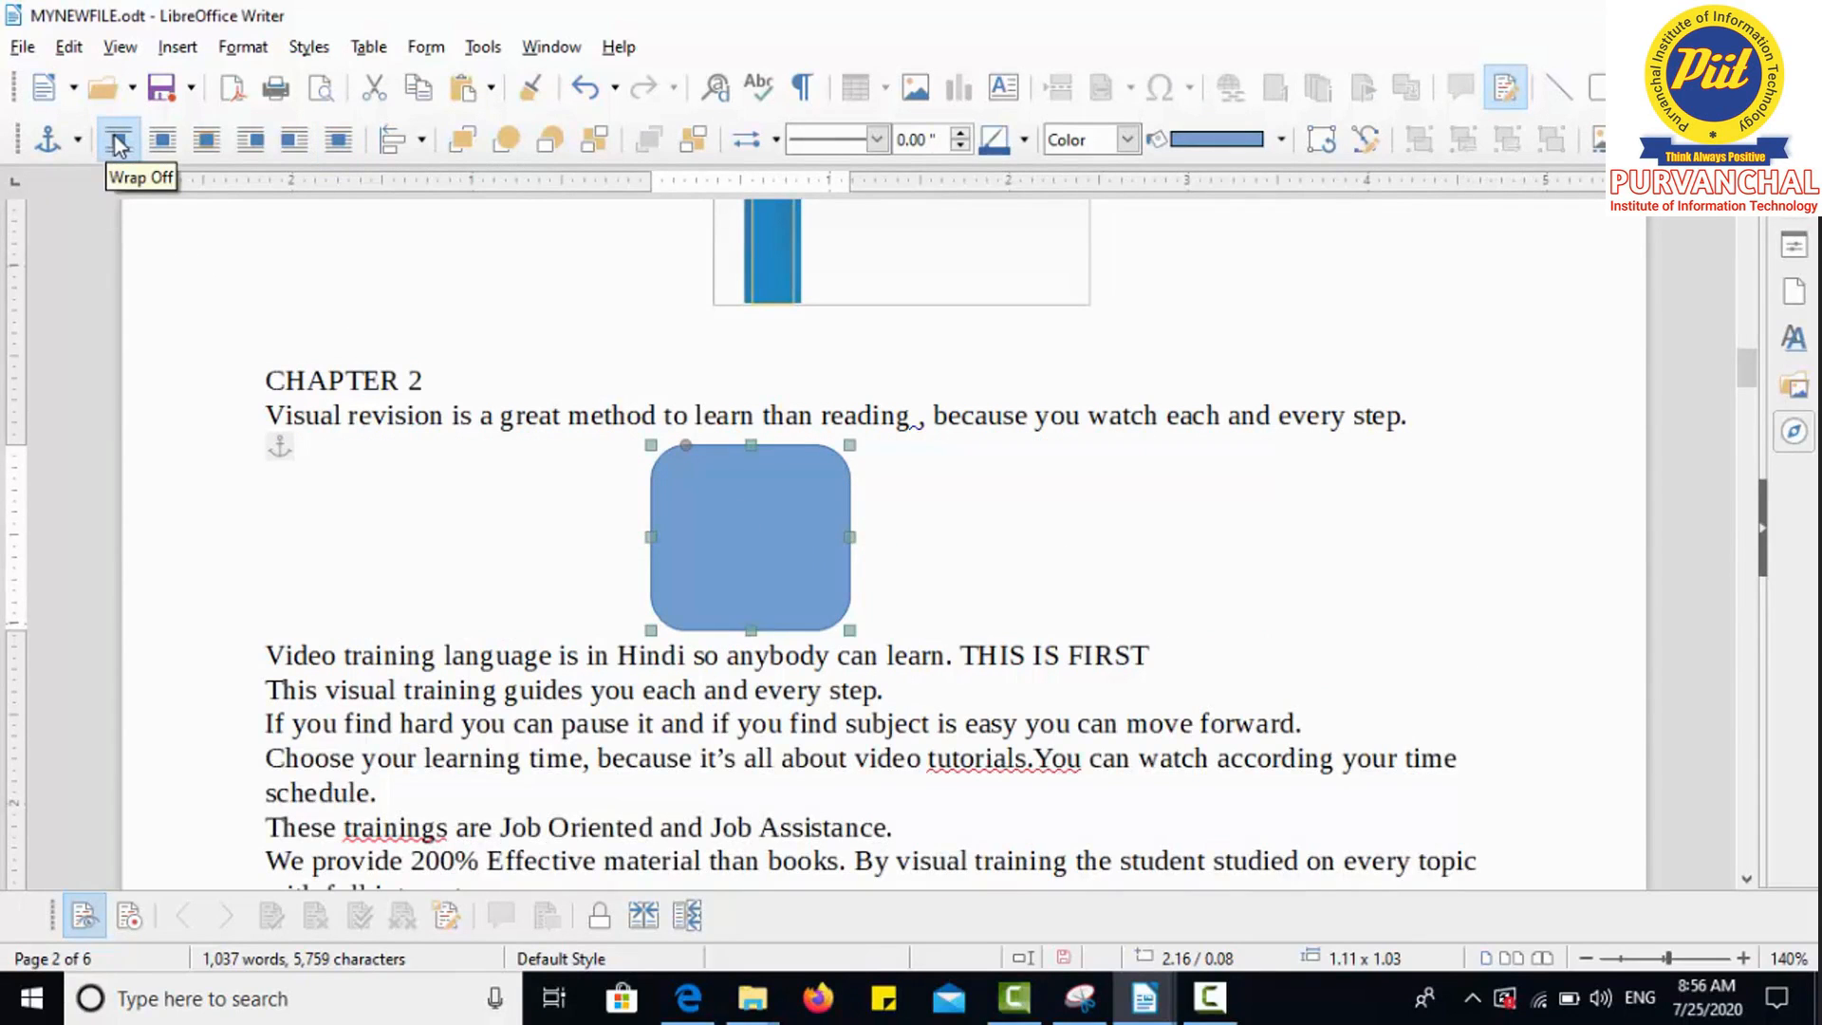
pyautogui.click(151, 138)
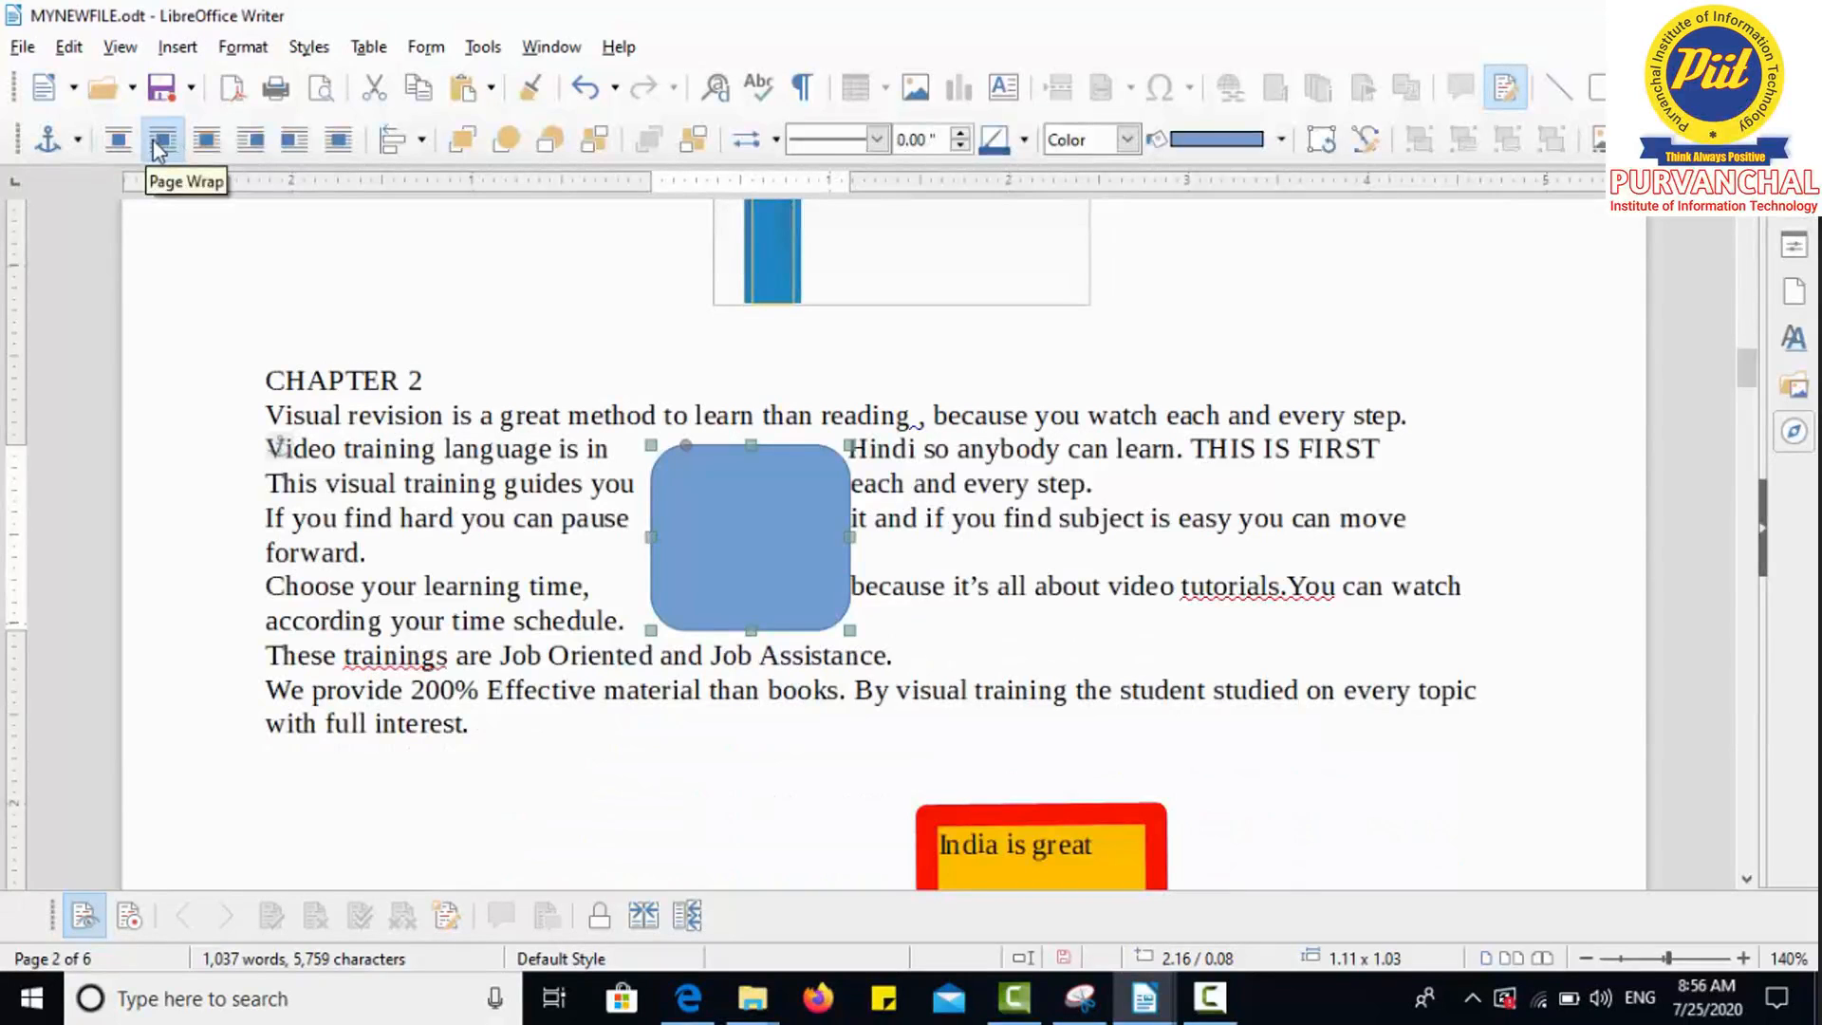
pyautogui.click(207, 143)
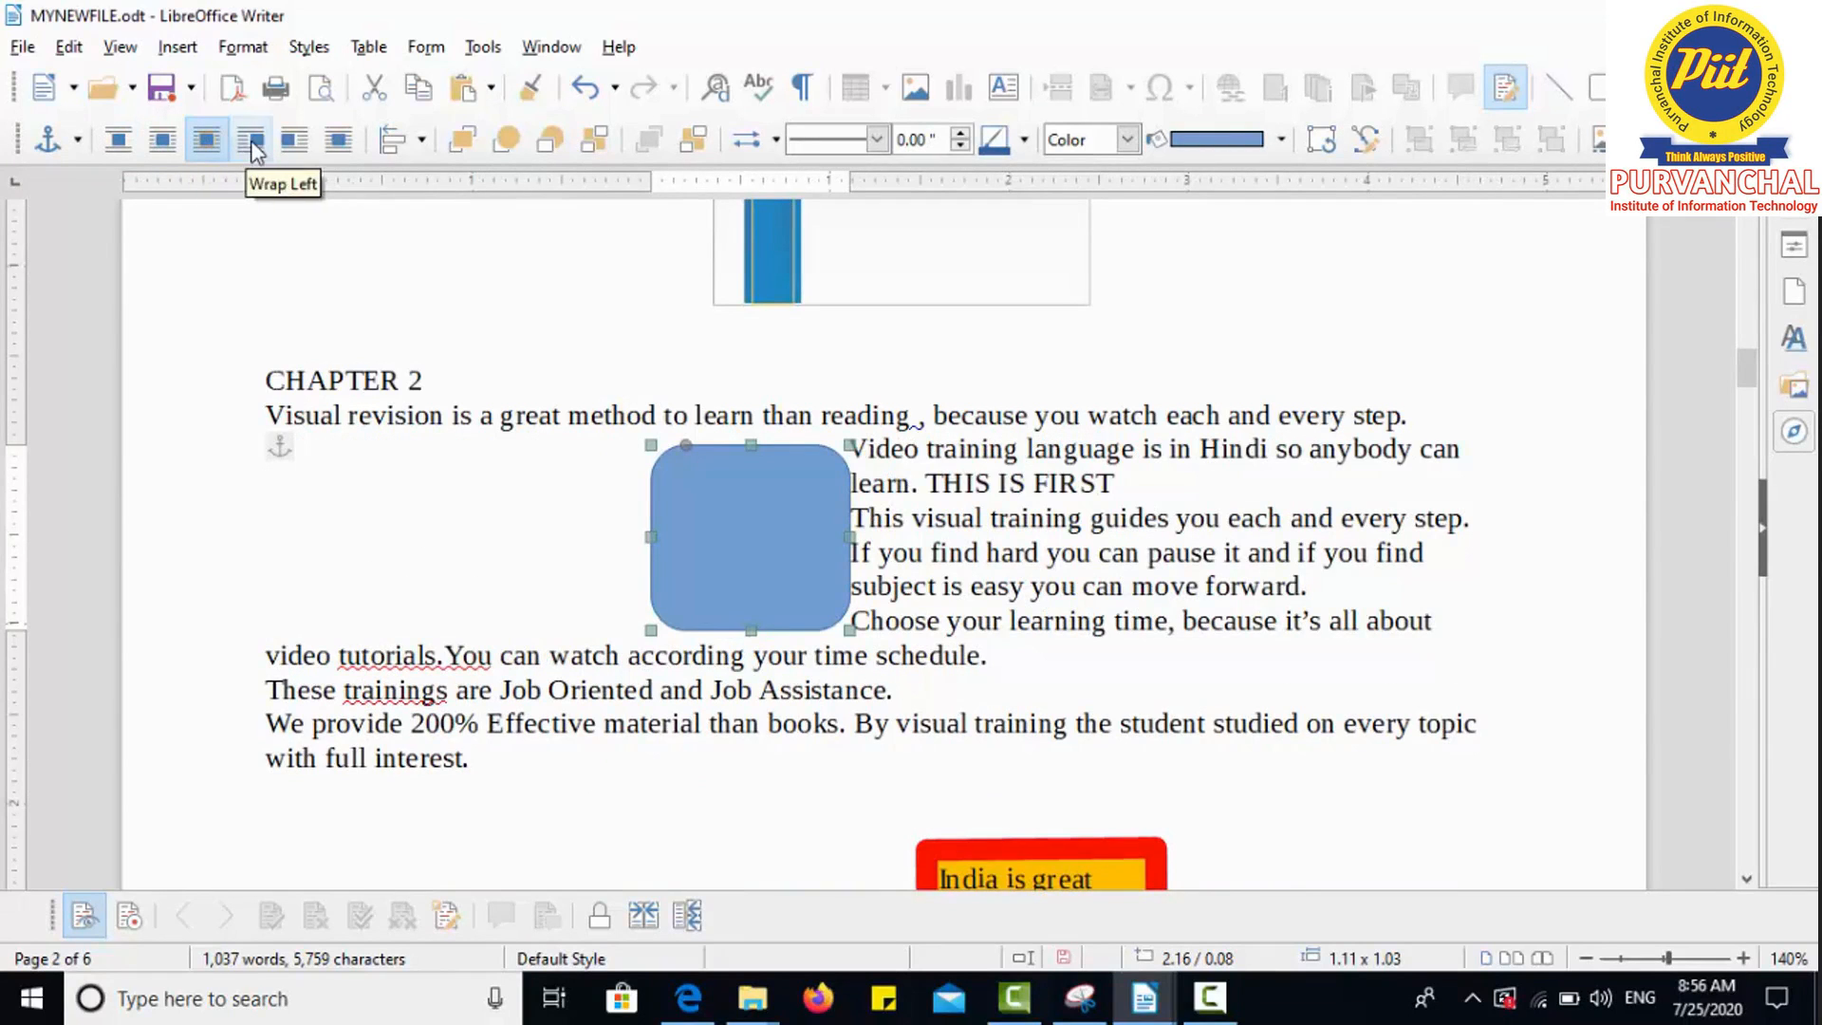
pyautogui.click(251, 144)
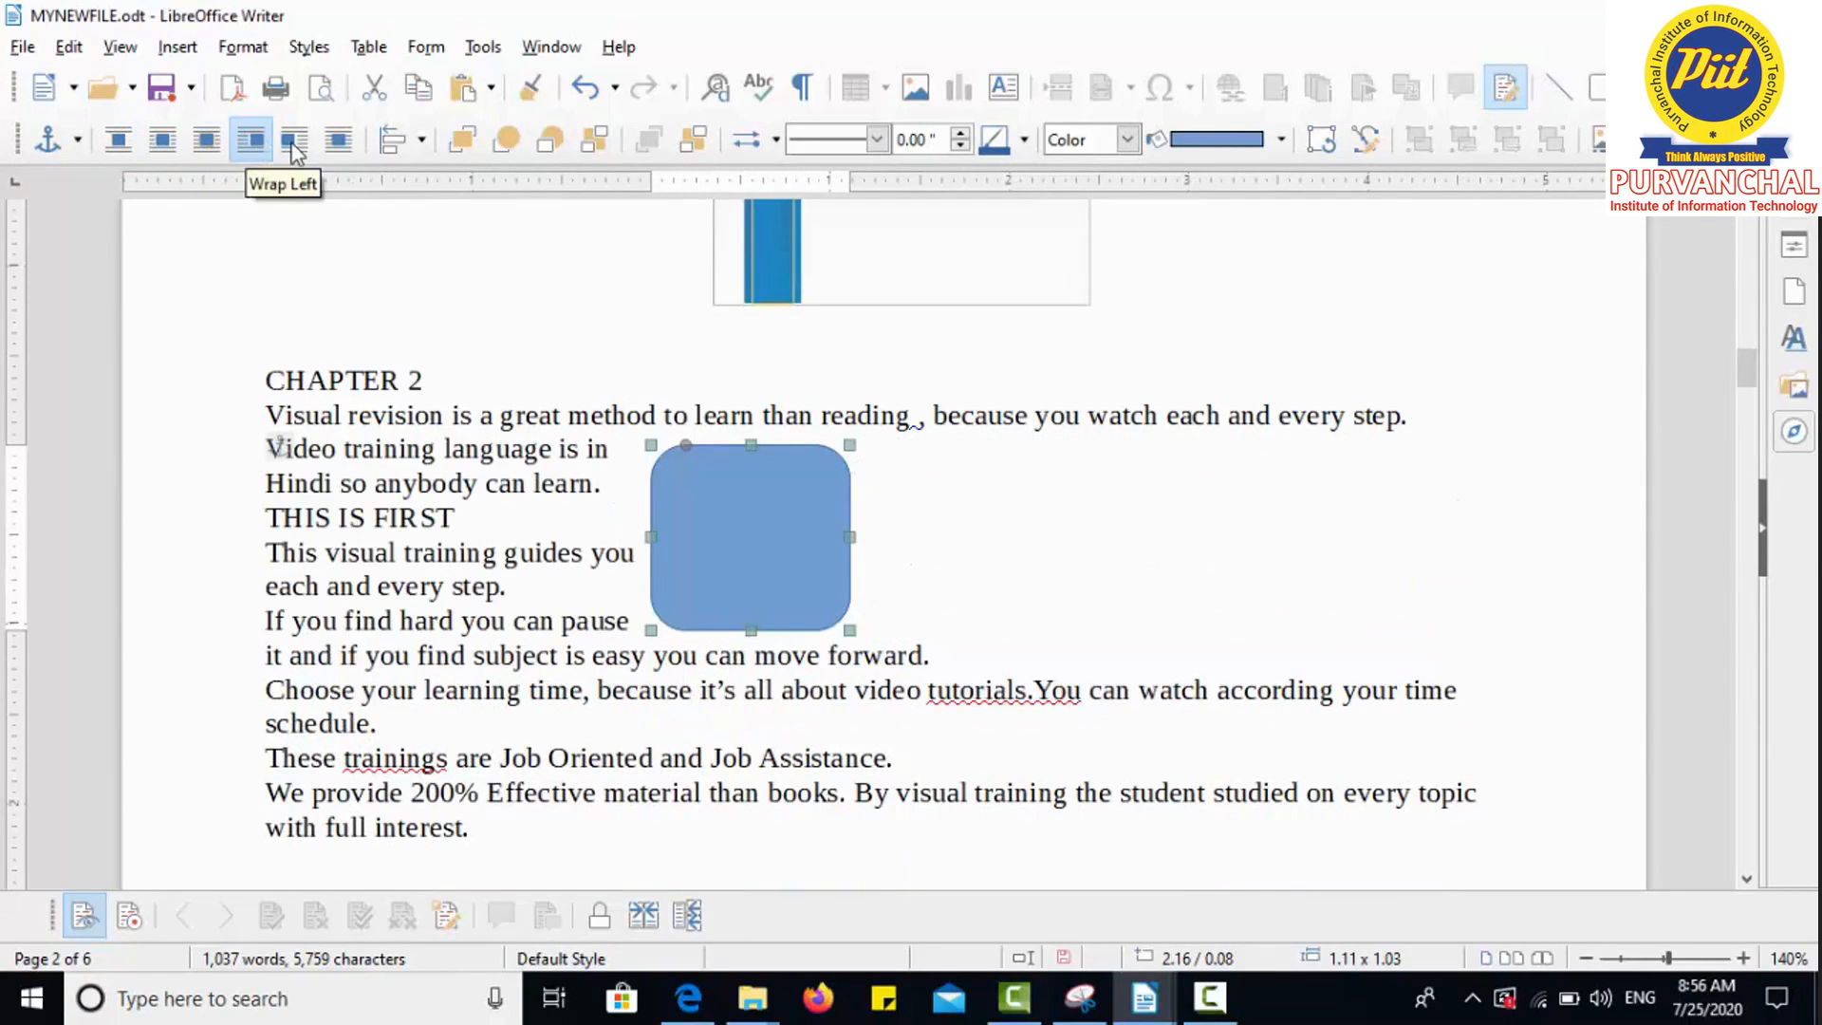
pyautogui.click(295, 144)
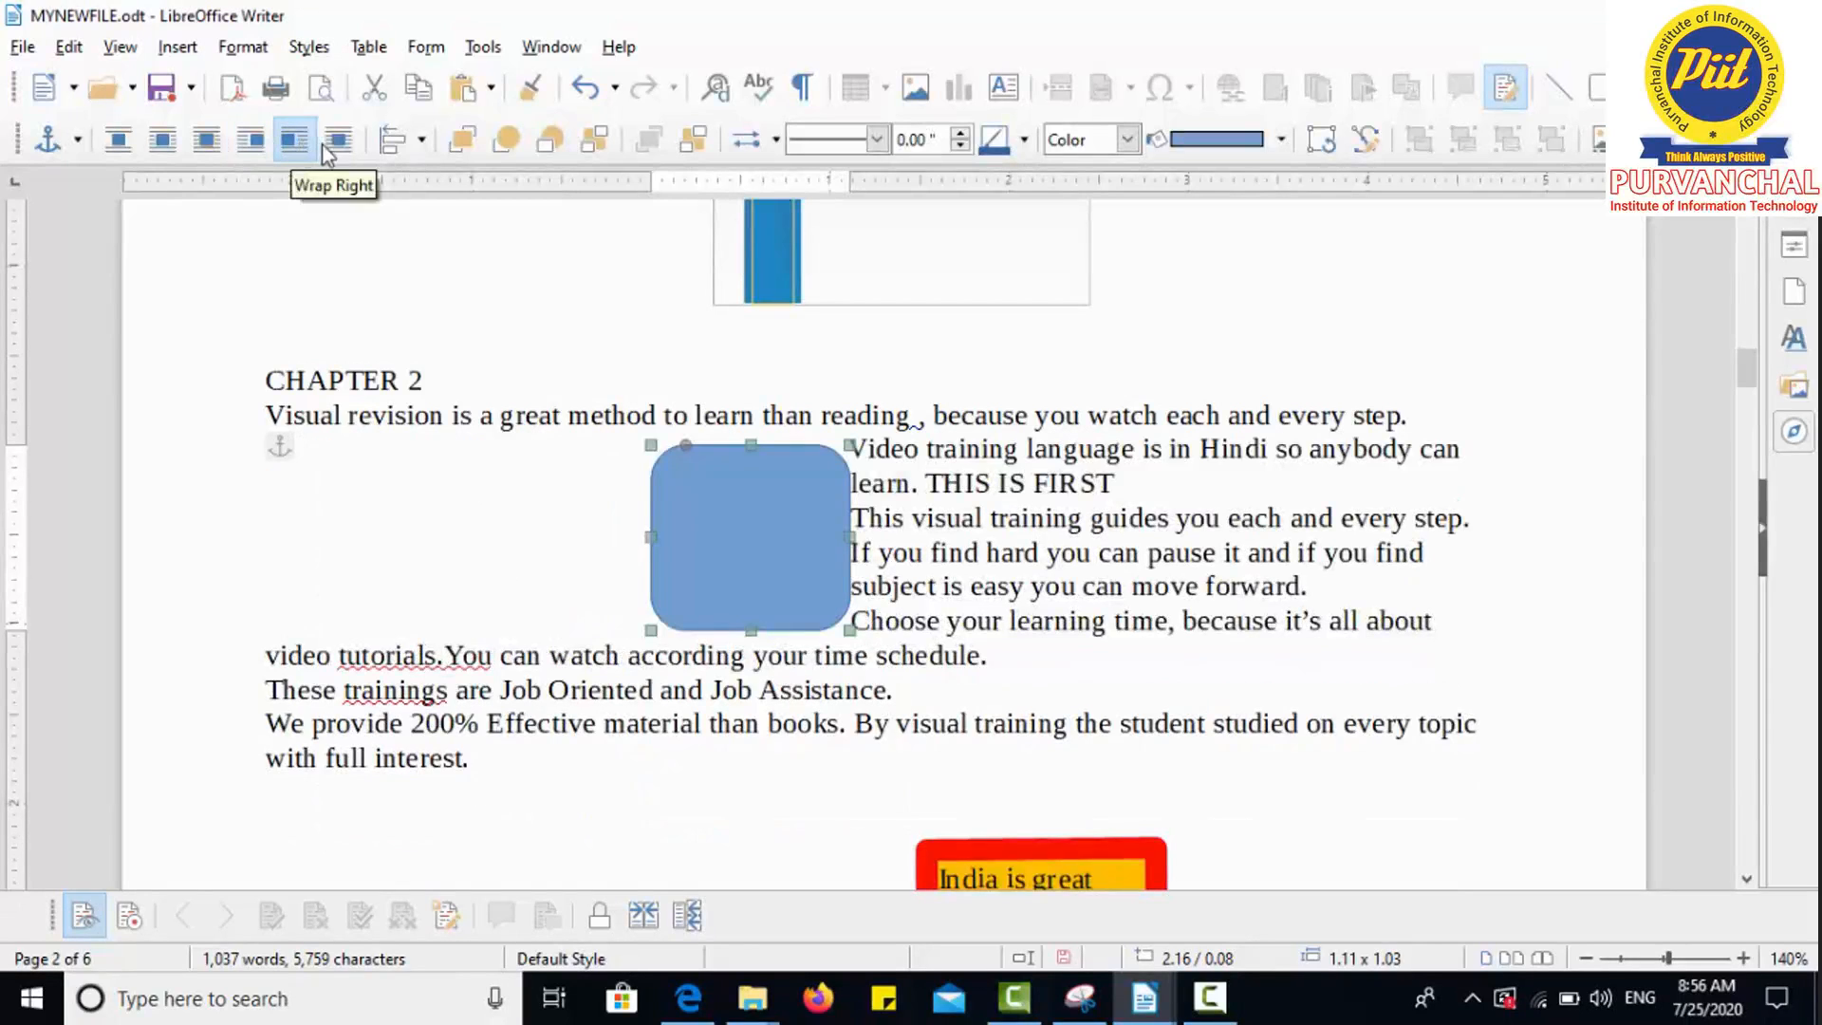
pyautogui.click(338, 144)
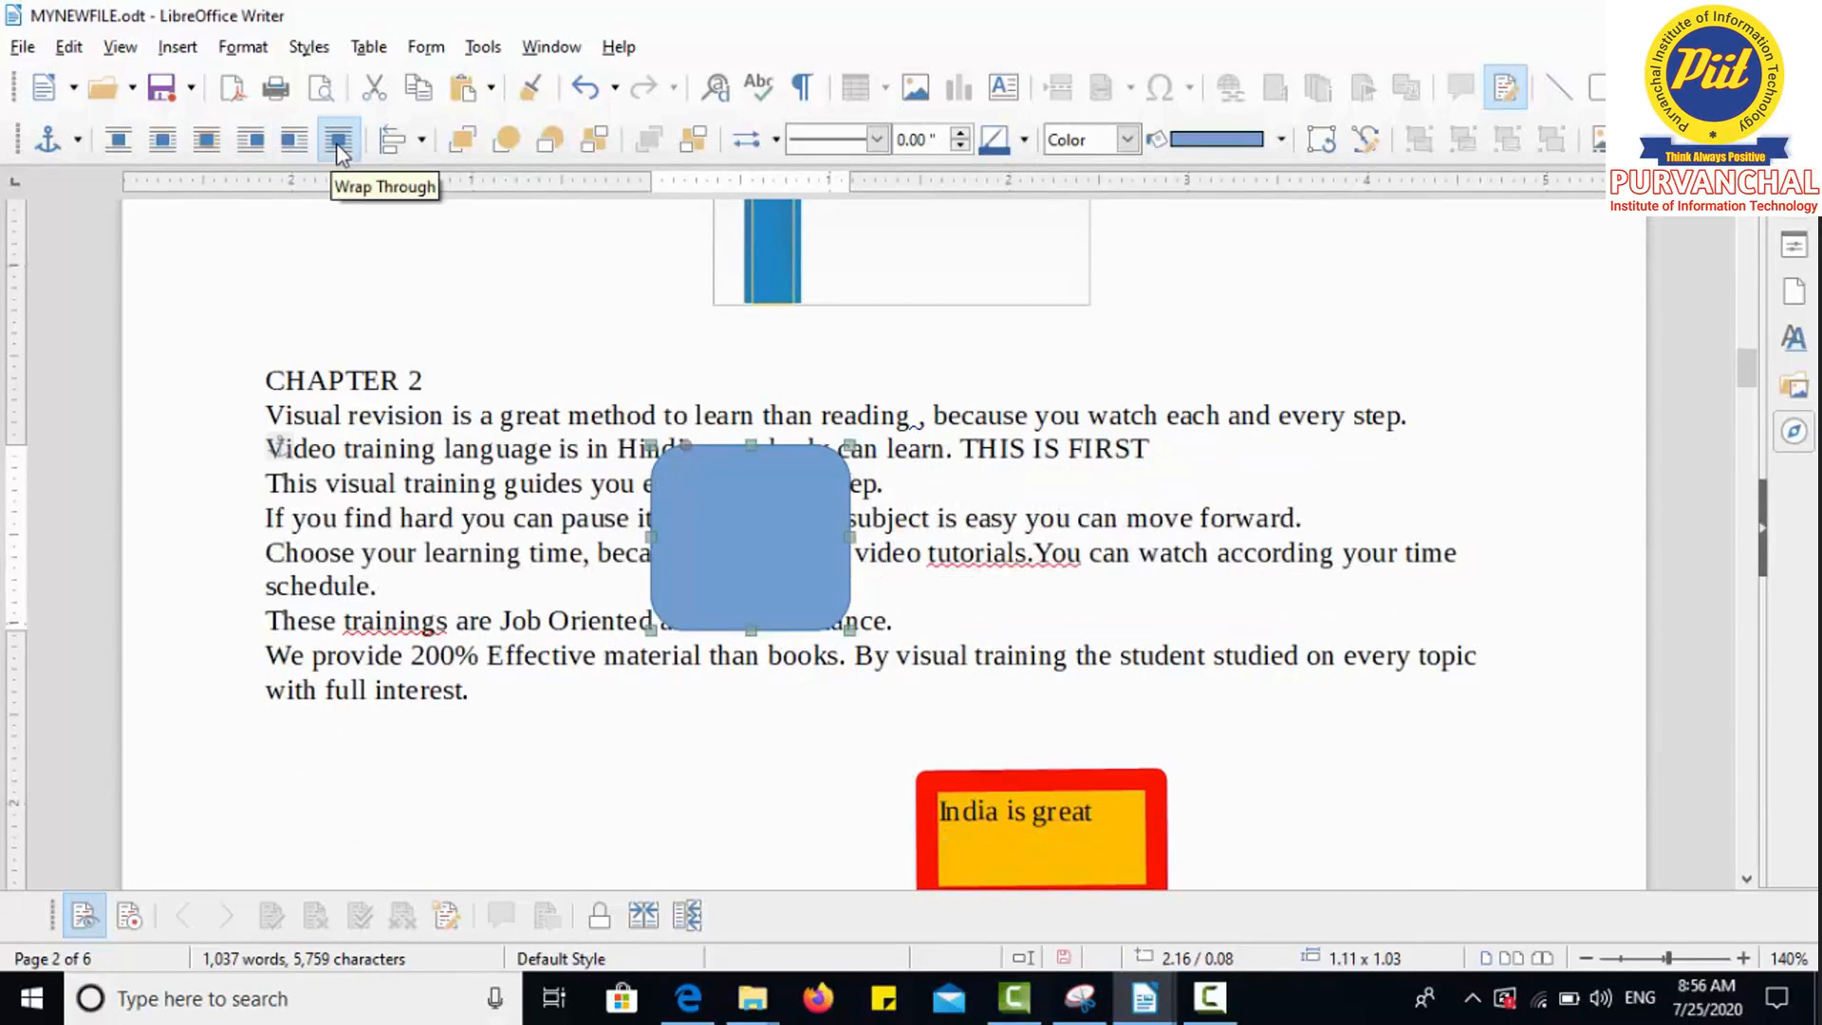
pyautogui.click(423, 143)
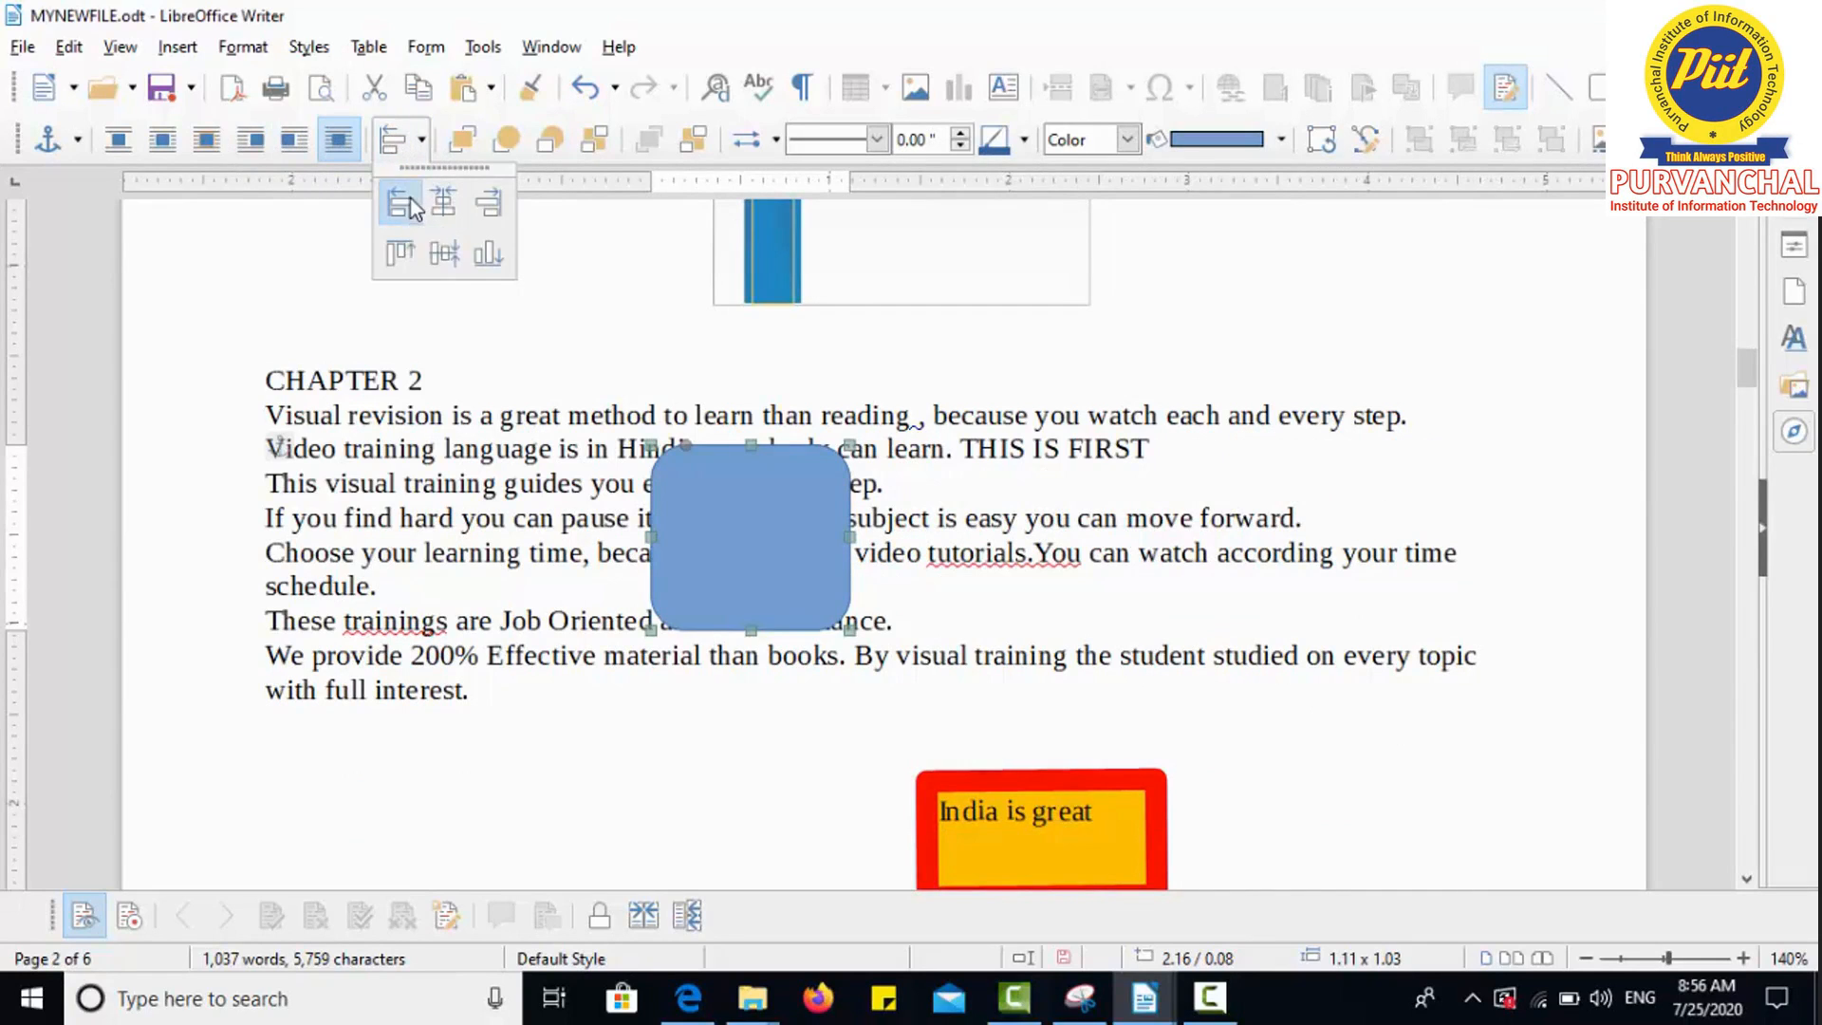
# Step: Align the rounded rectangle left, then centre it horizontally on the page and deselect it
pyautogui.click(410, 197)
pyautogui.click(422, 139)
pyautogui.click(450, 210)
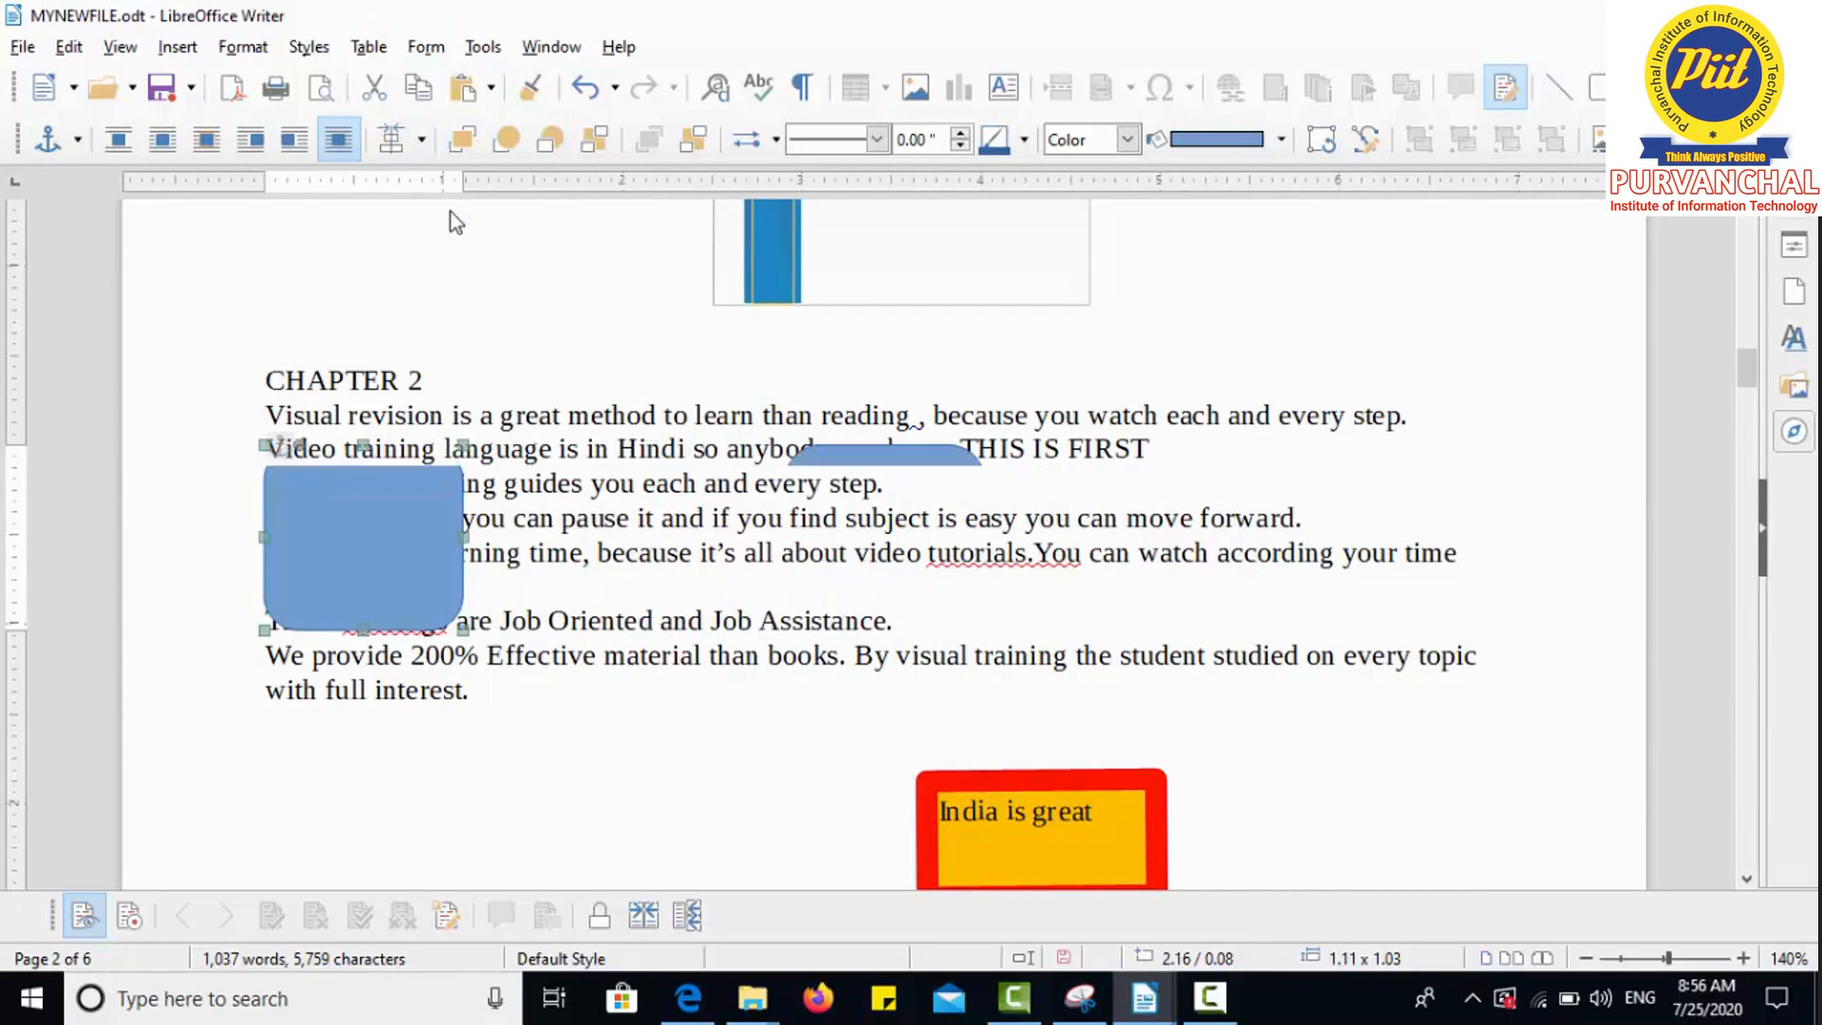
pyautogui.click(422, 139)
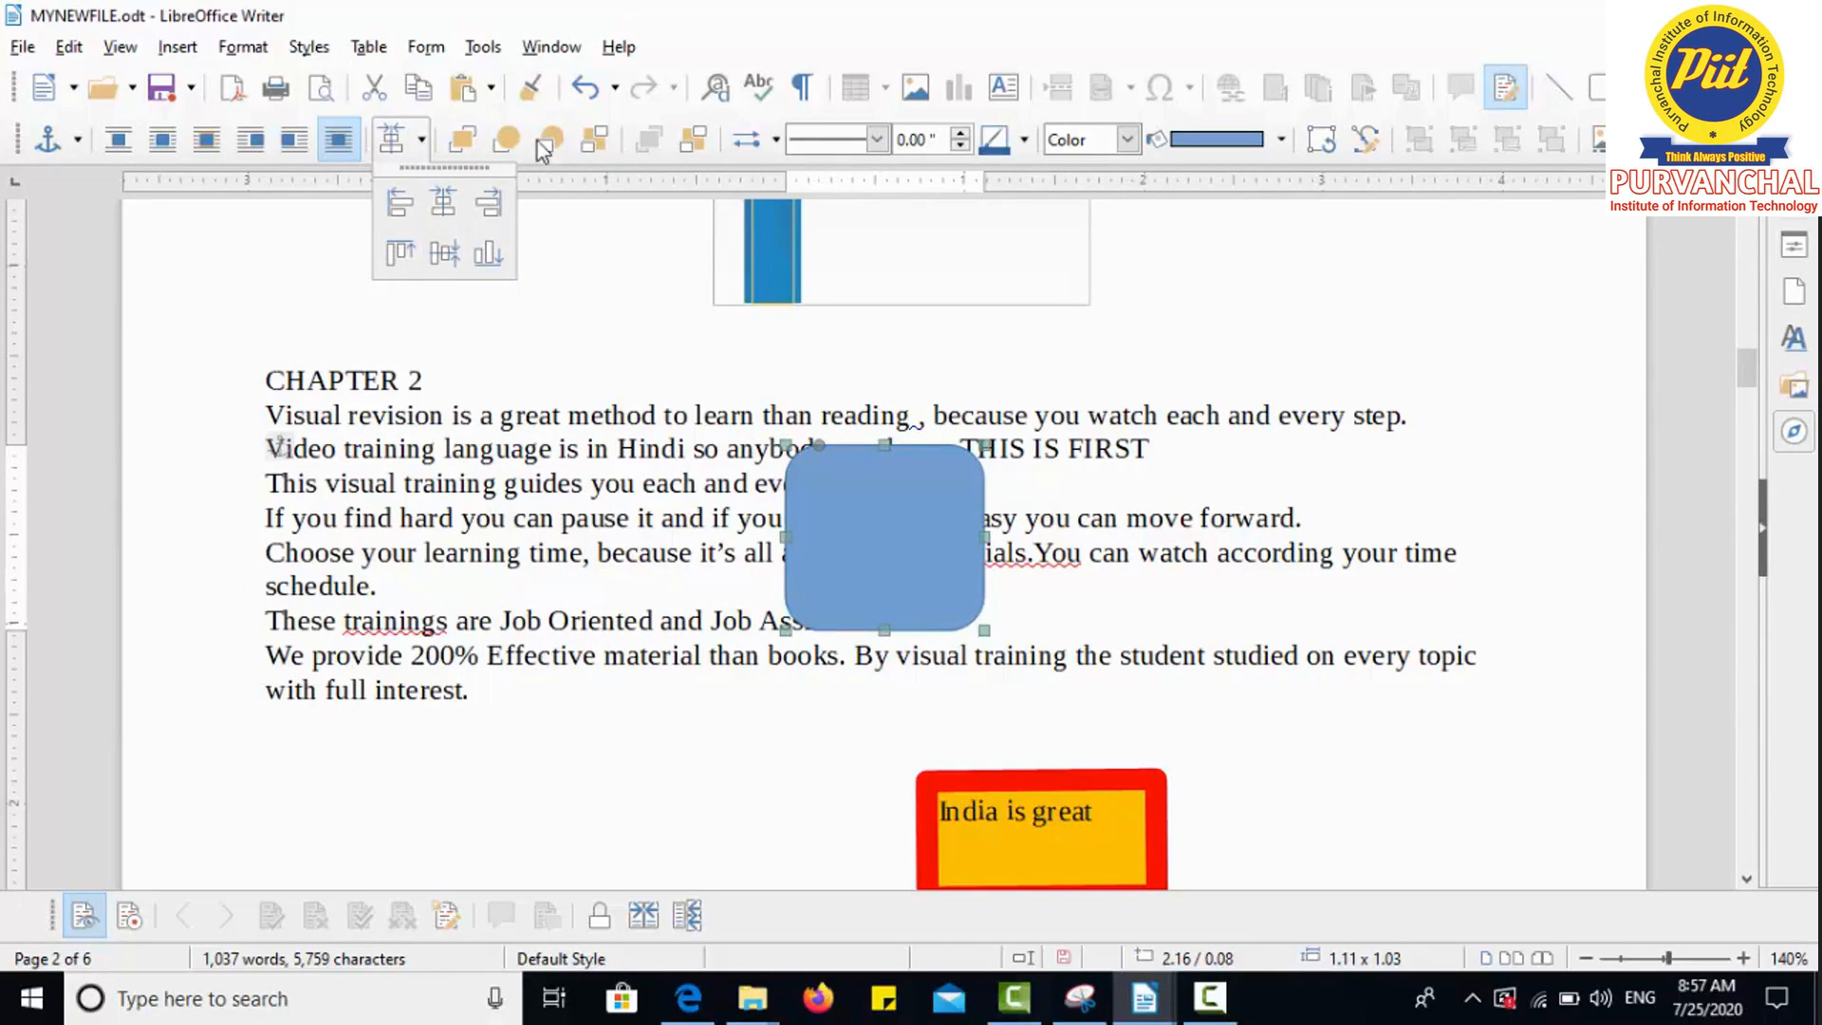
pyautogui.click(615, 432)
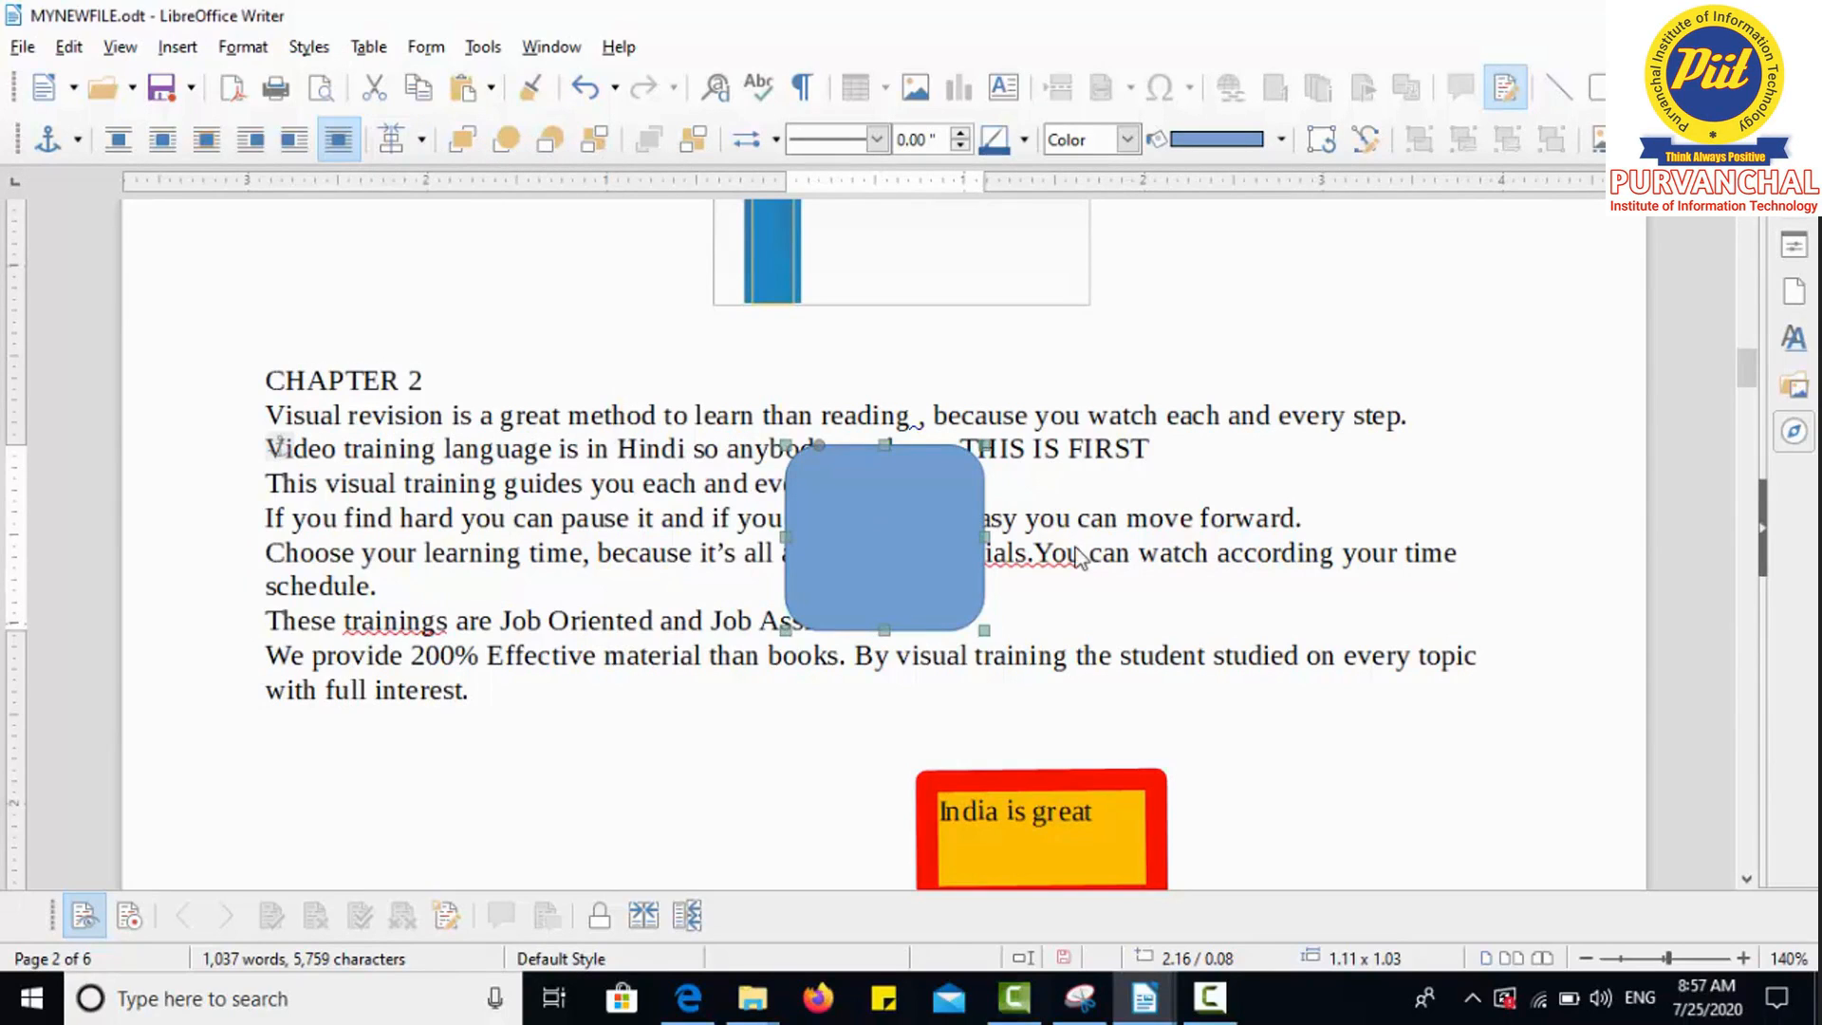
pyautogui.click(1117, 461)
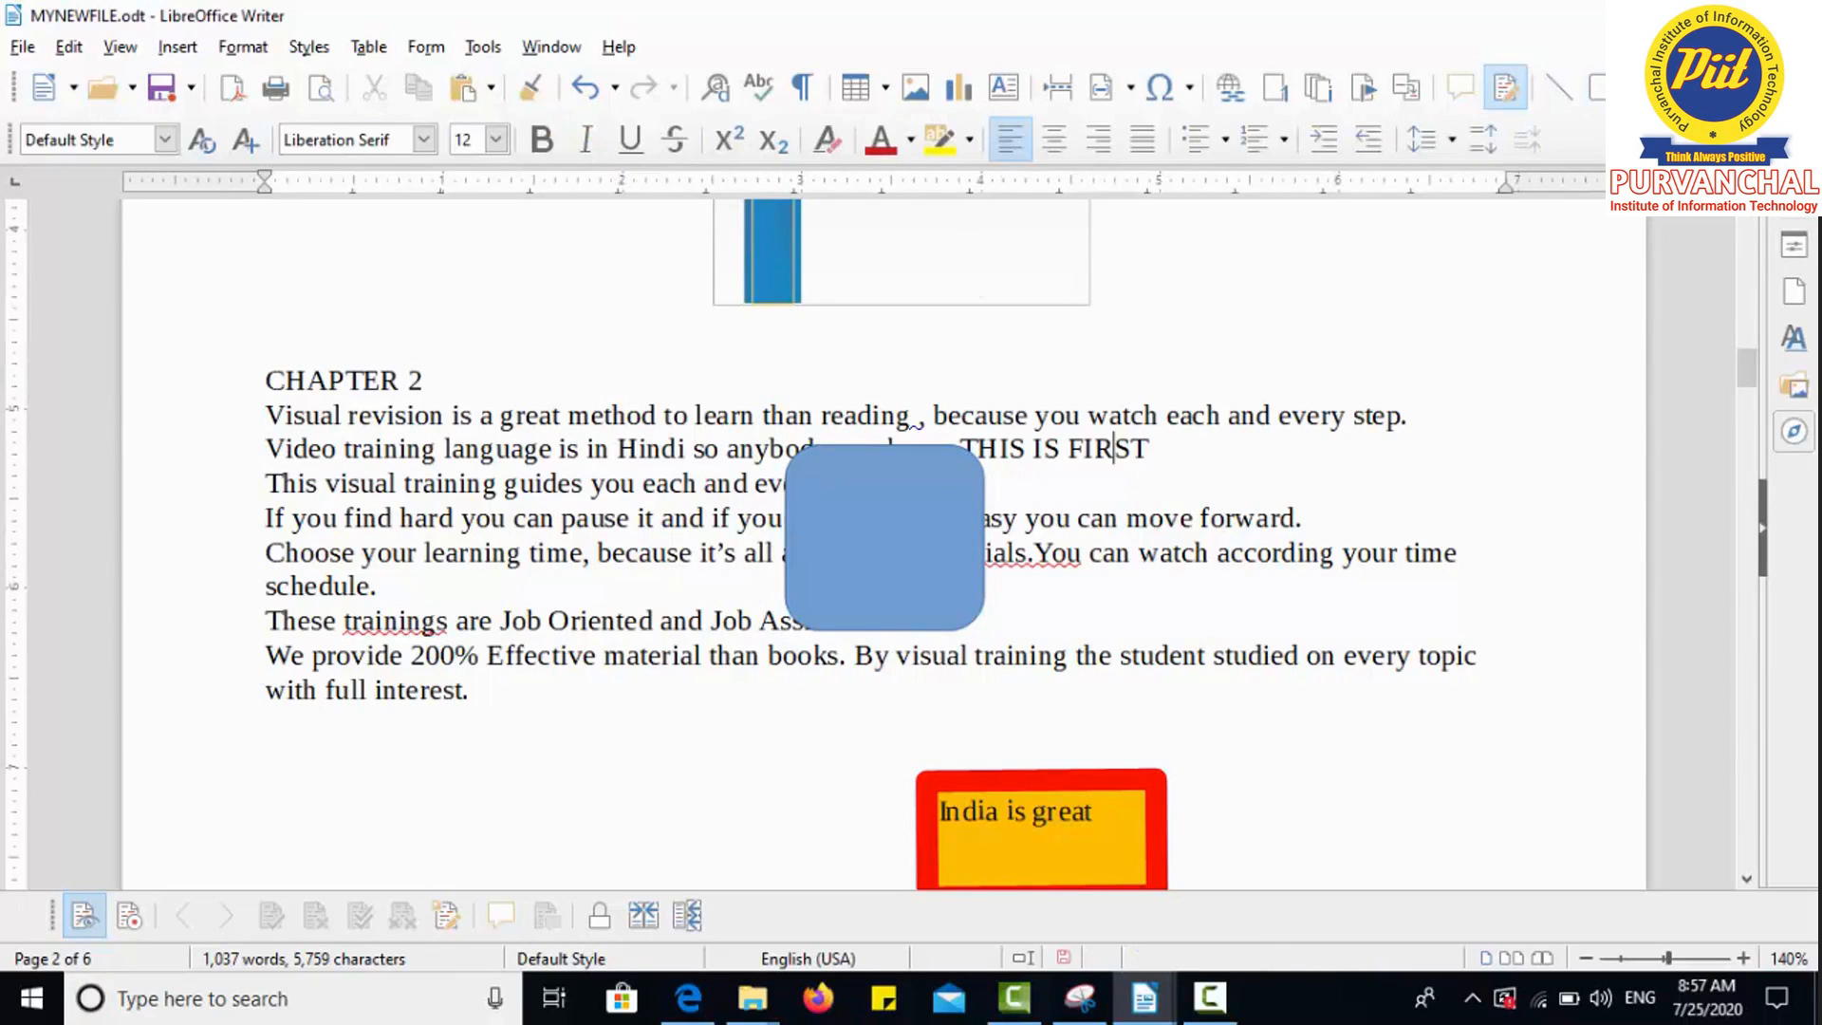
# Step: Draw an octagon from Basic Shapes overlapping the rounded rectangle's right side
pyautogui.click(1613, 87)
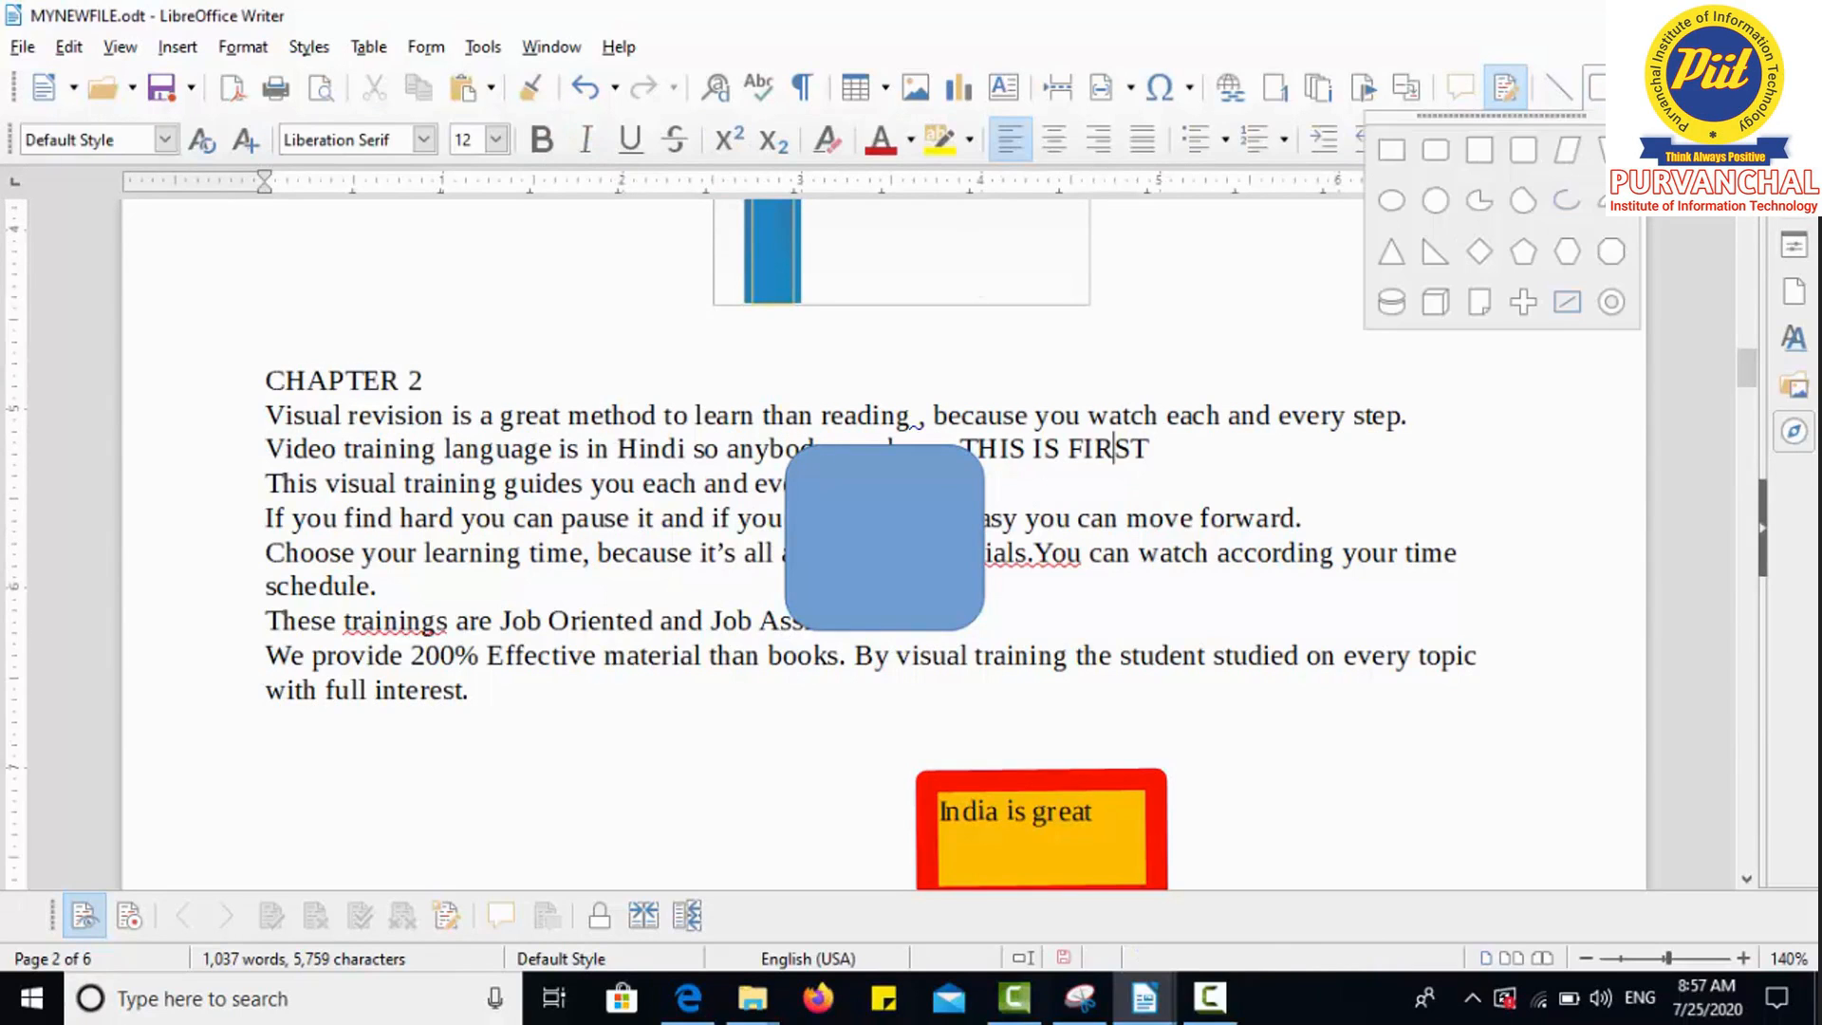
pyautogui.click(1610, 244)
pyautogui.moveTo(1056, 493)
pyautogui.mouseDown()
pyautogui.moveTo(1220, 634)
pyautogui.moveTo(975, 553)
pyautogui.moveTo(1205, 529)
pyautogui.moveTo(1036, 559)
pyautogui.mouseUp()
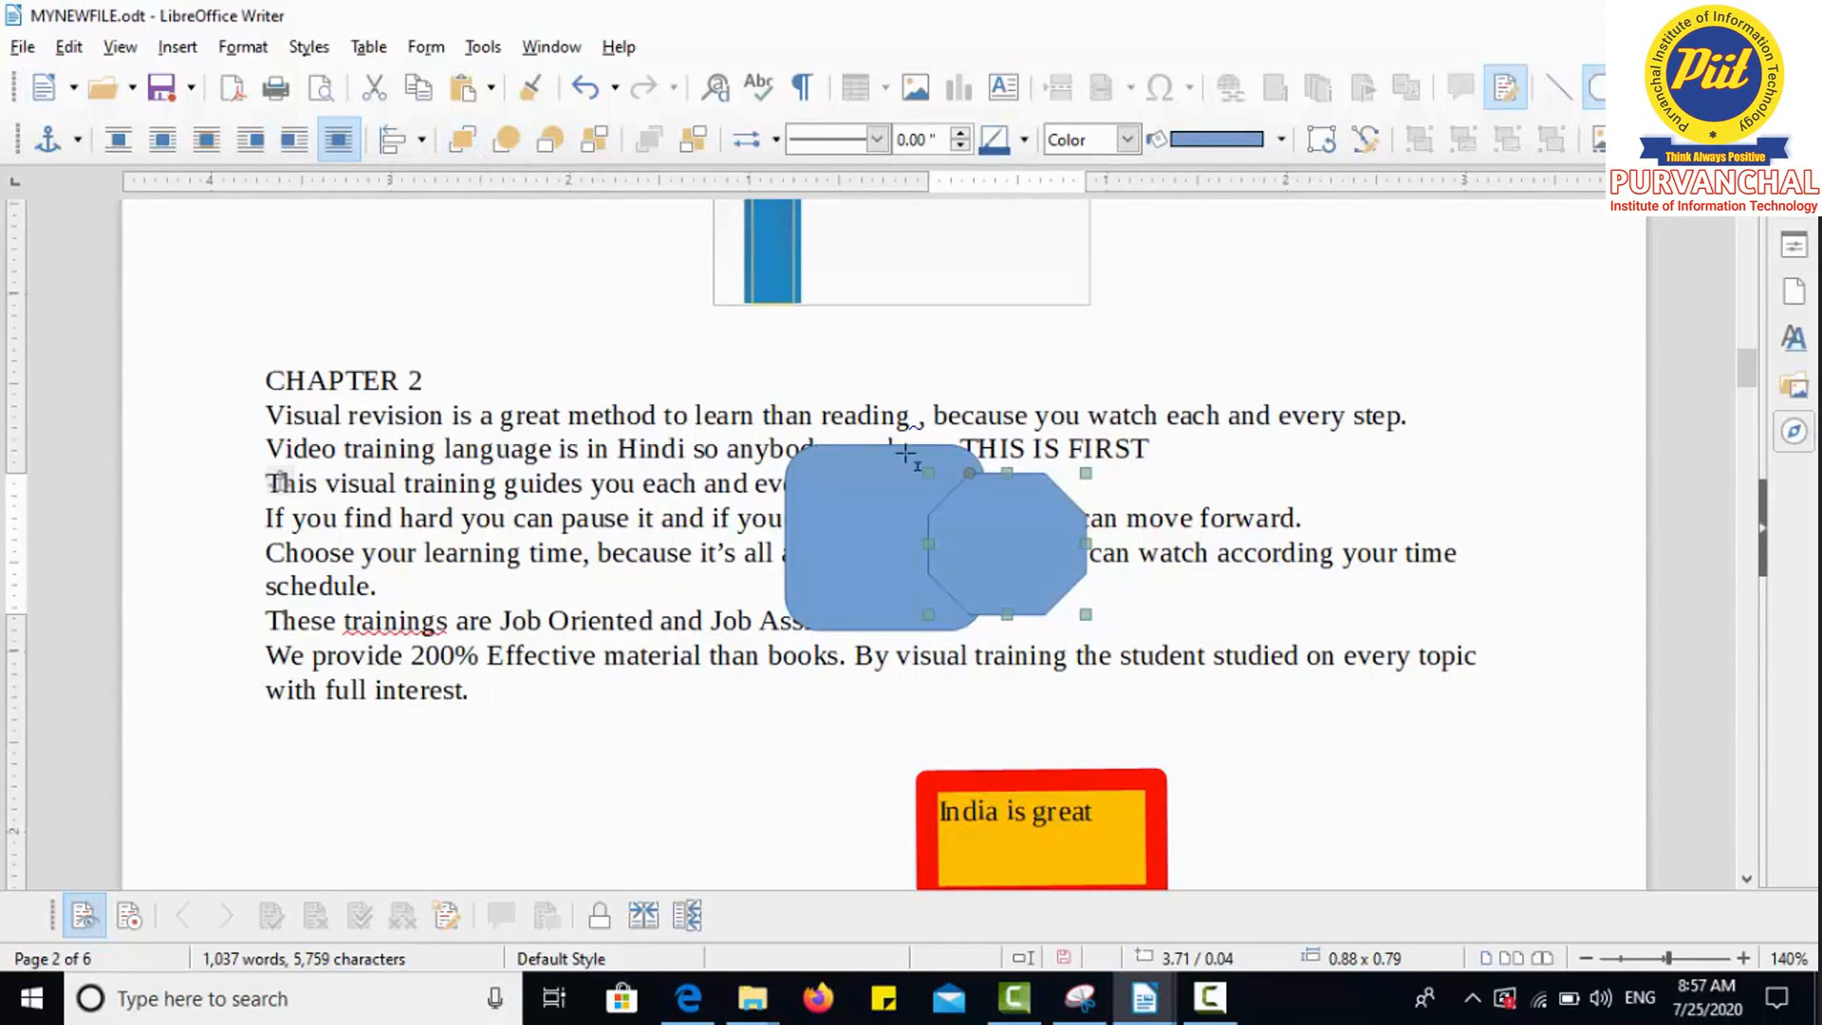
pyautogui.click(1393, 328)
# Step: Bring the rounded rectangle to the front, above the octagon
pyautogui.click(818, 529)
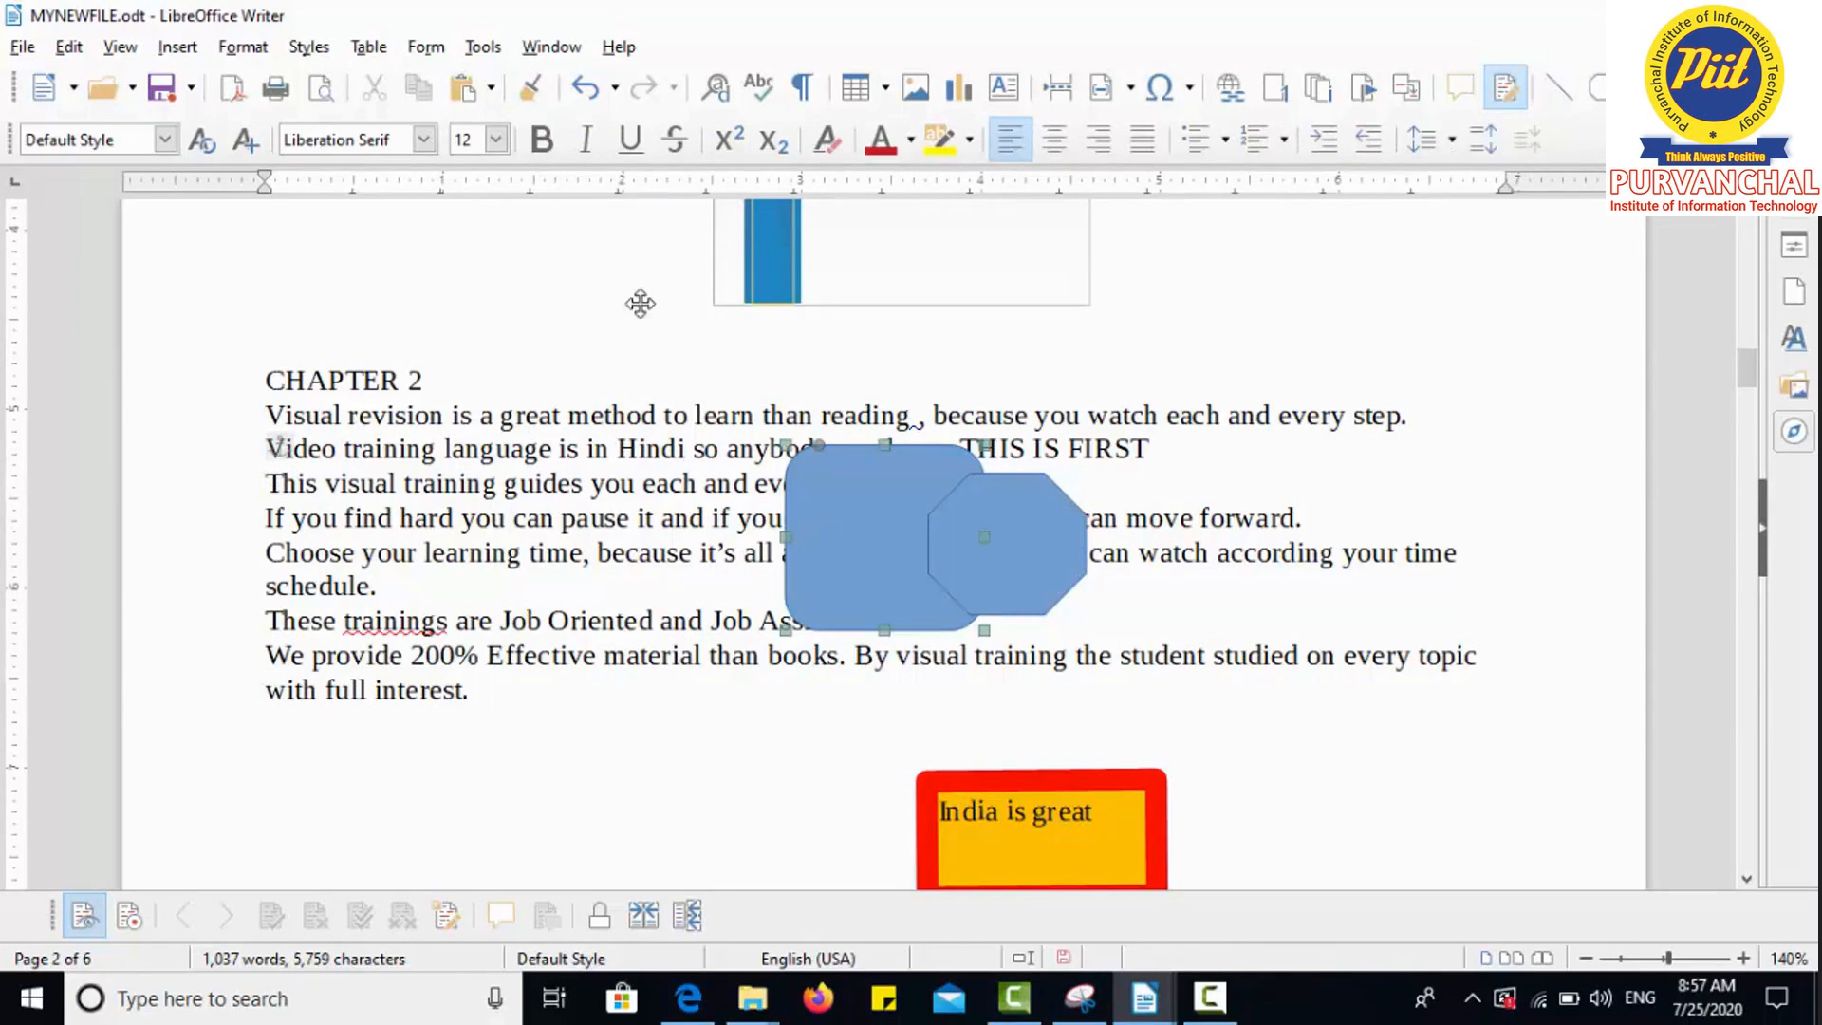
pyautogui.click(462, 140)
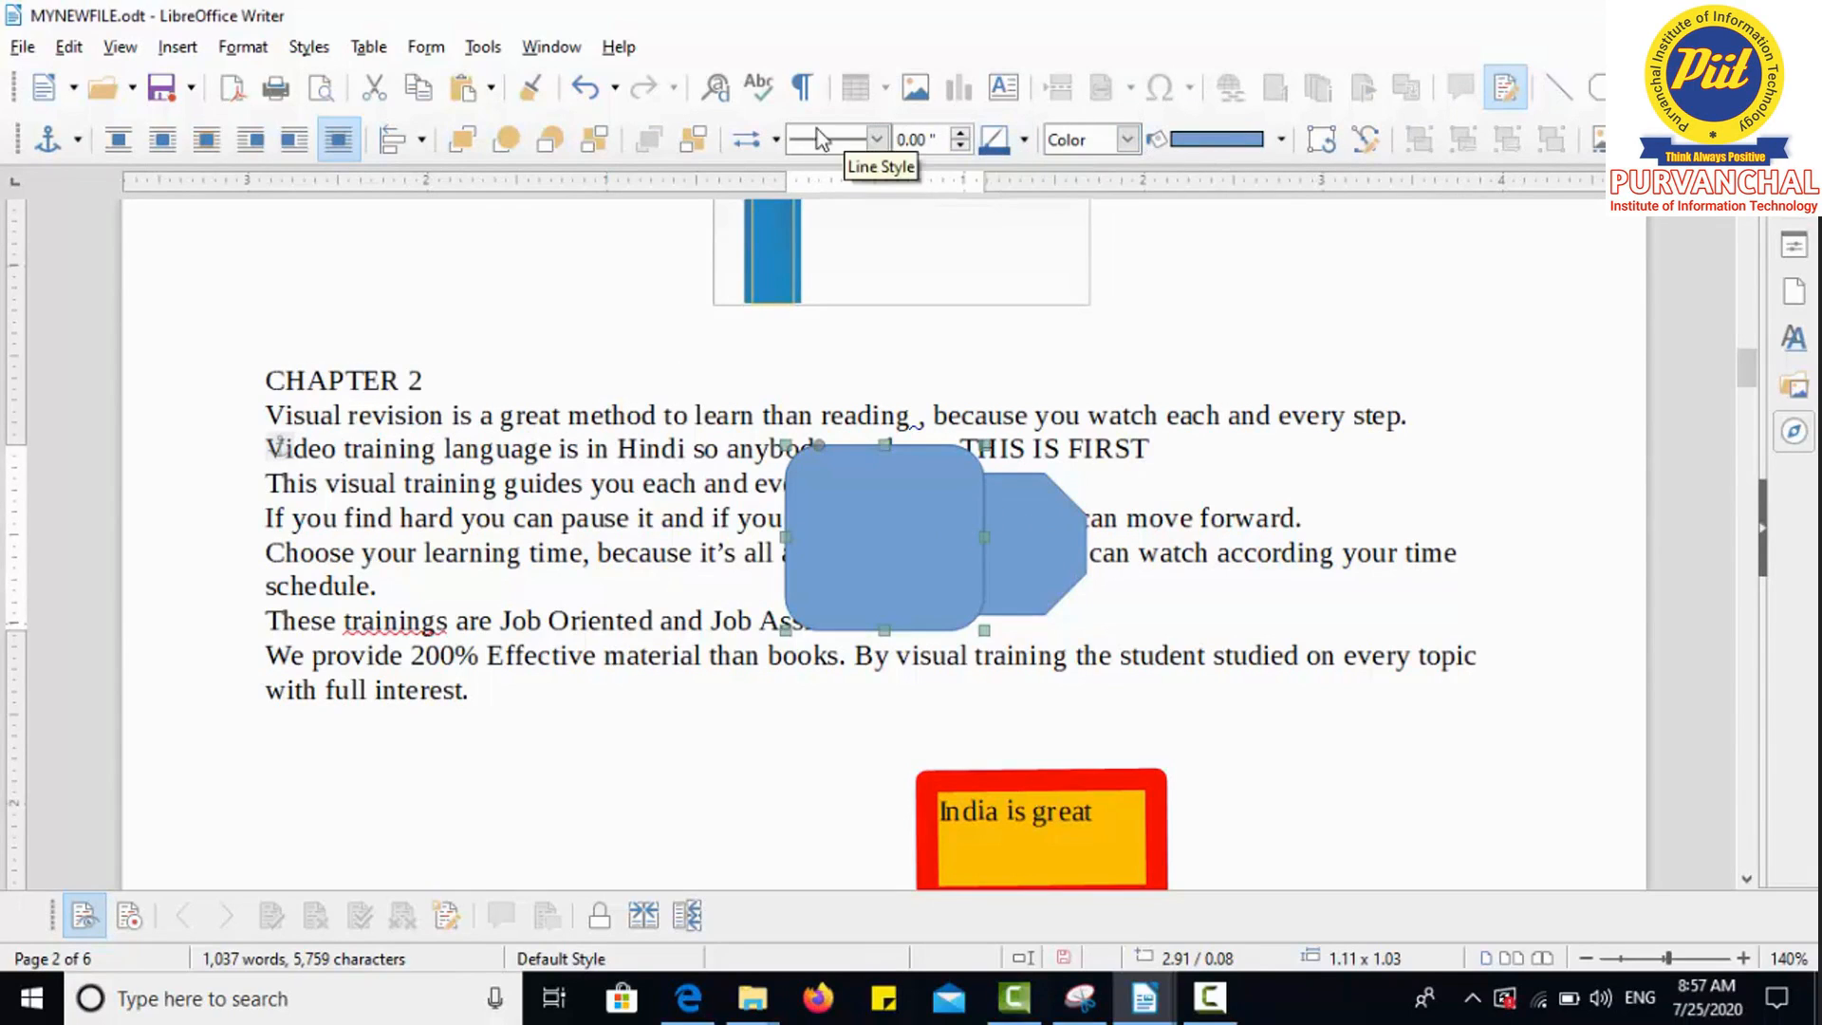
pyautogui.click(877, 140)
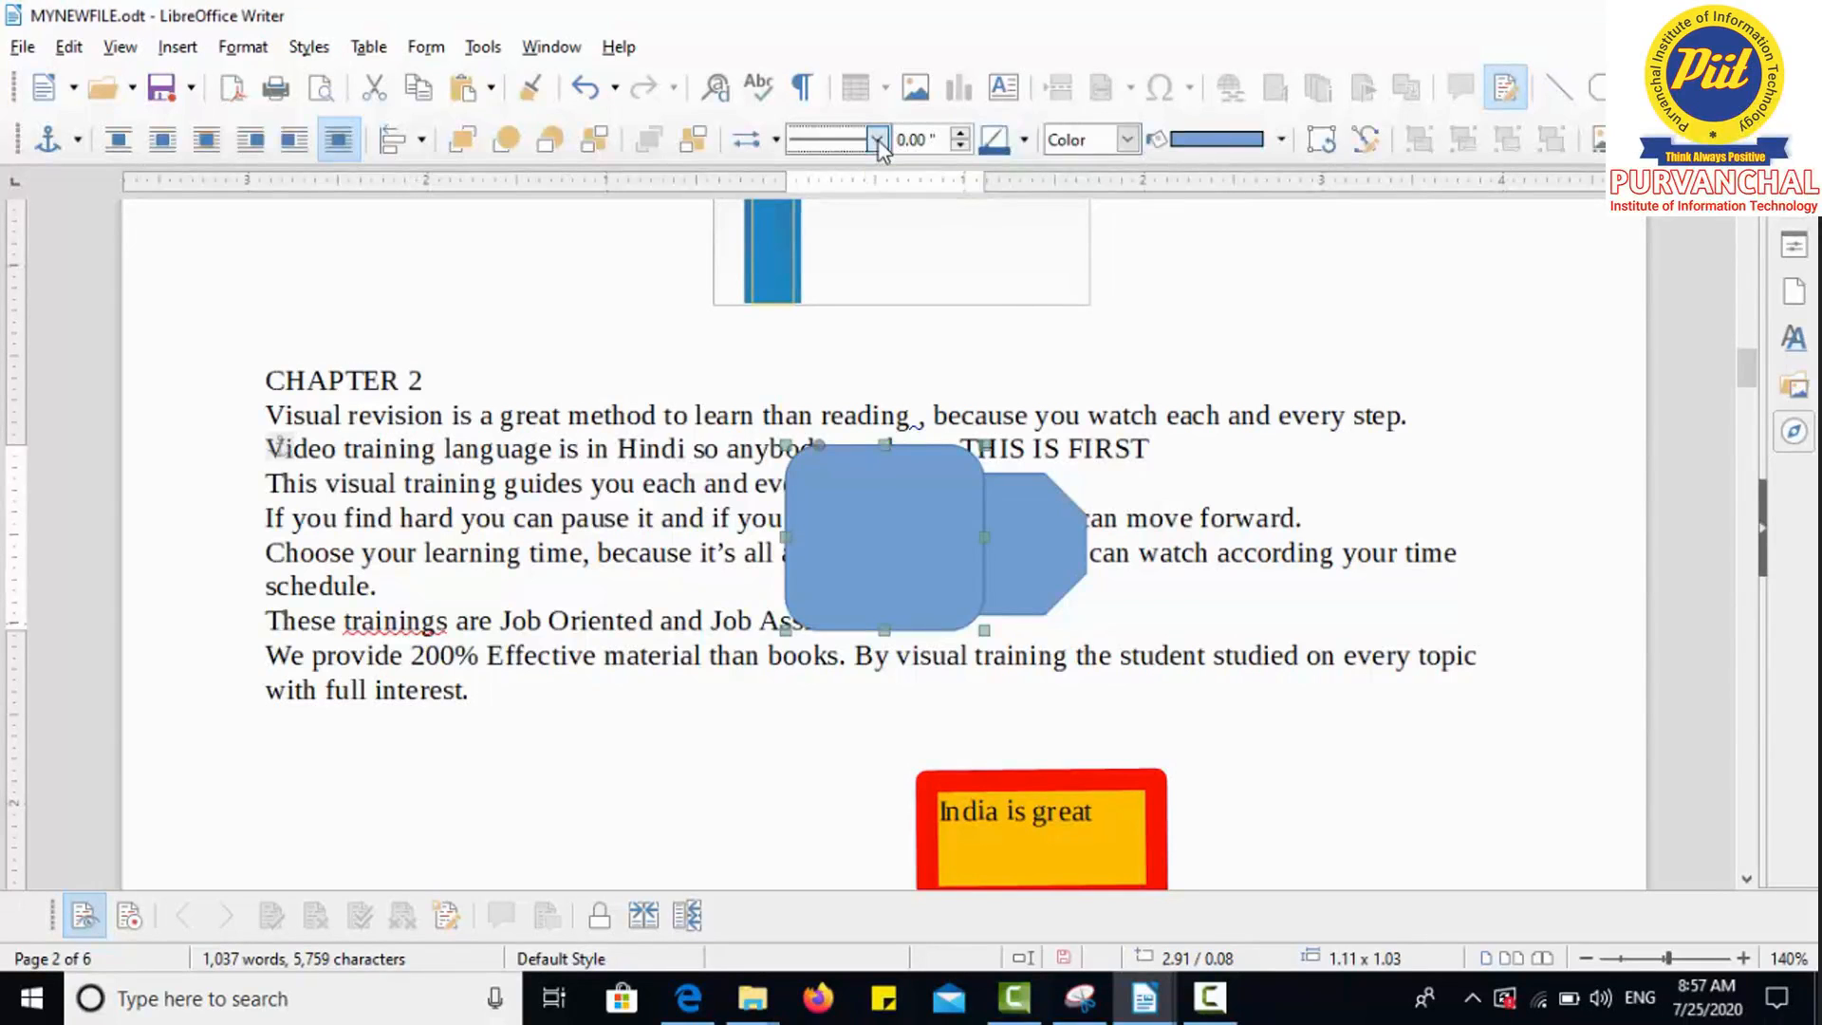
# Step: Give the rounded rectangle a continuous 0.08" brick-red border
pyautogui.click(852, 189)
pyautogui.click(960, 135)
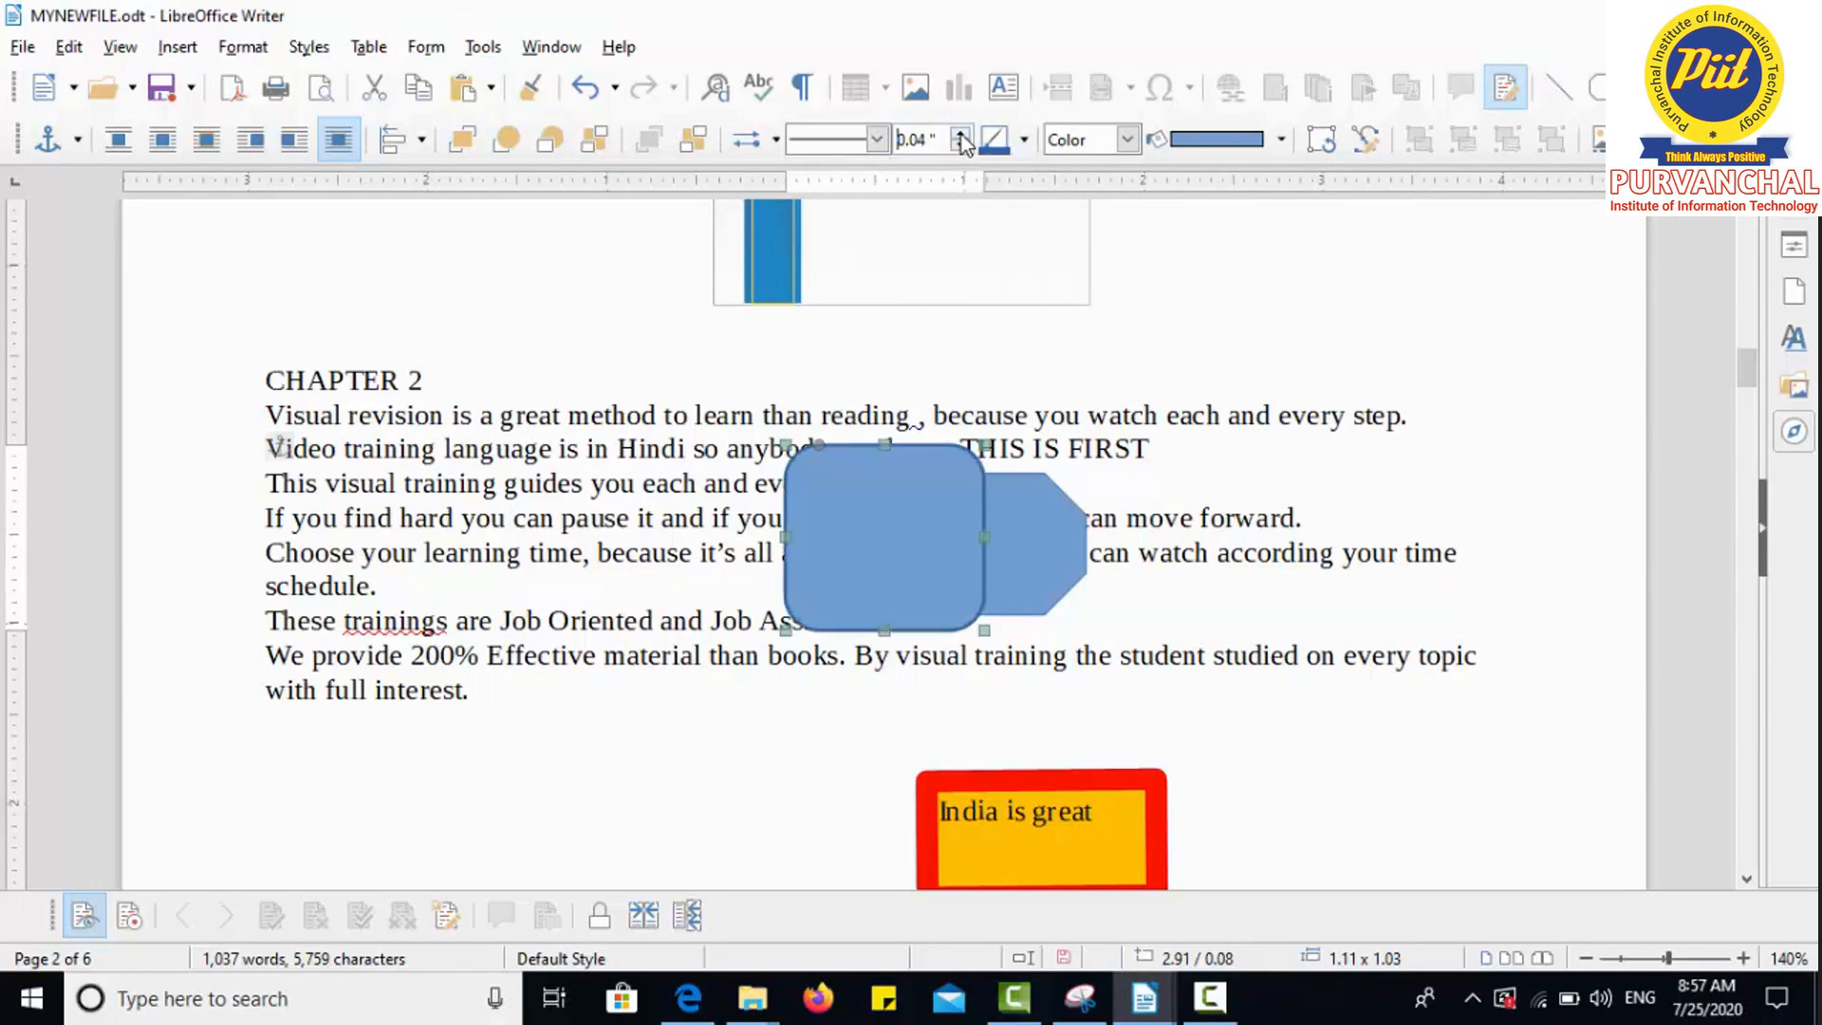
pyautogui.click(1022, 140)
pyautogui.click(1060, 268)
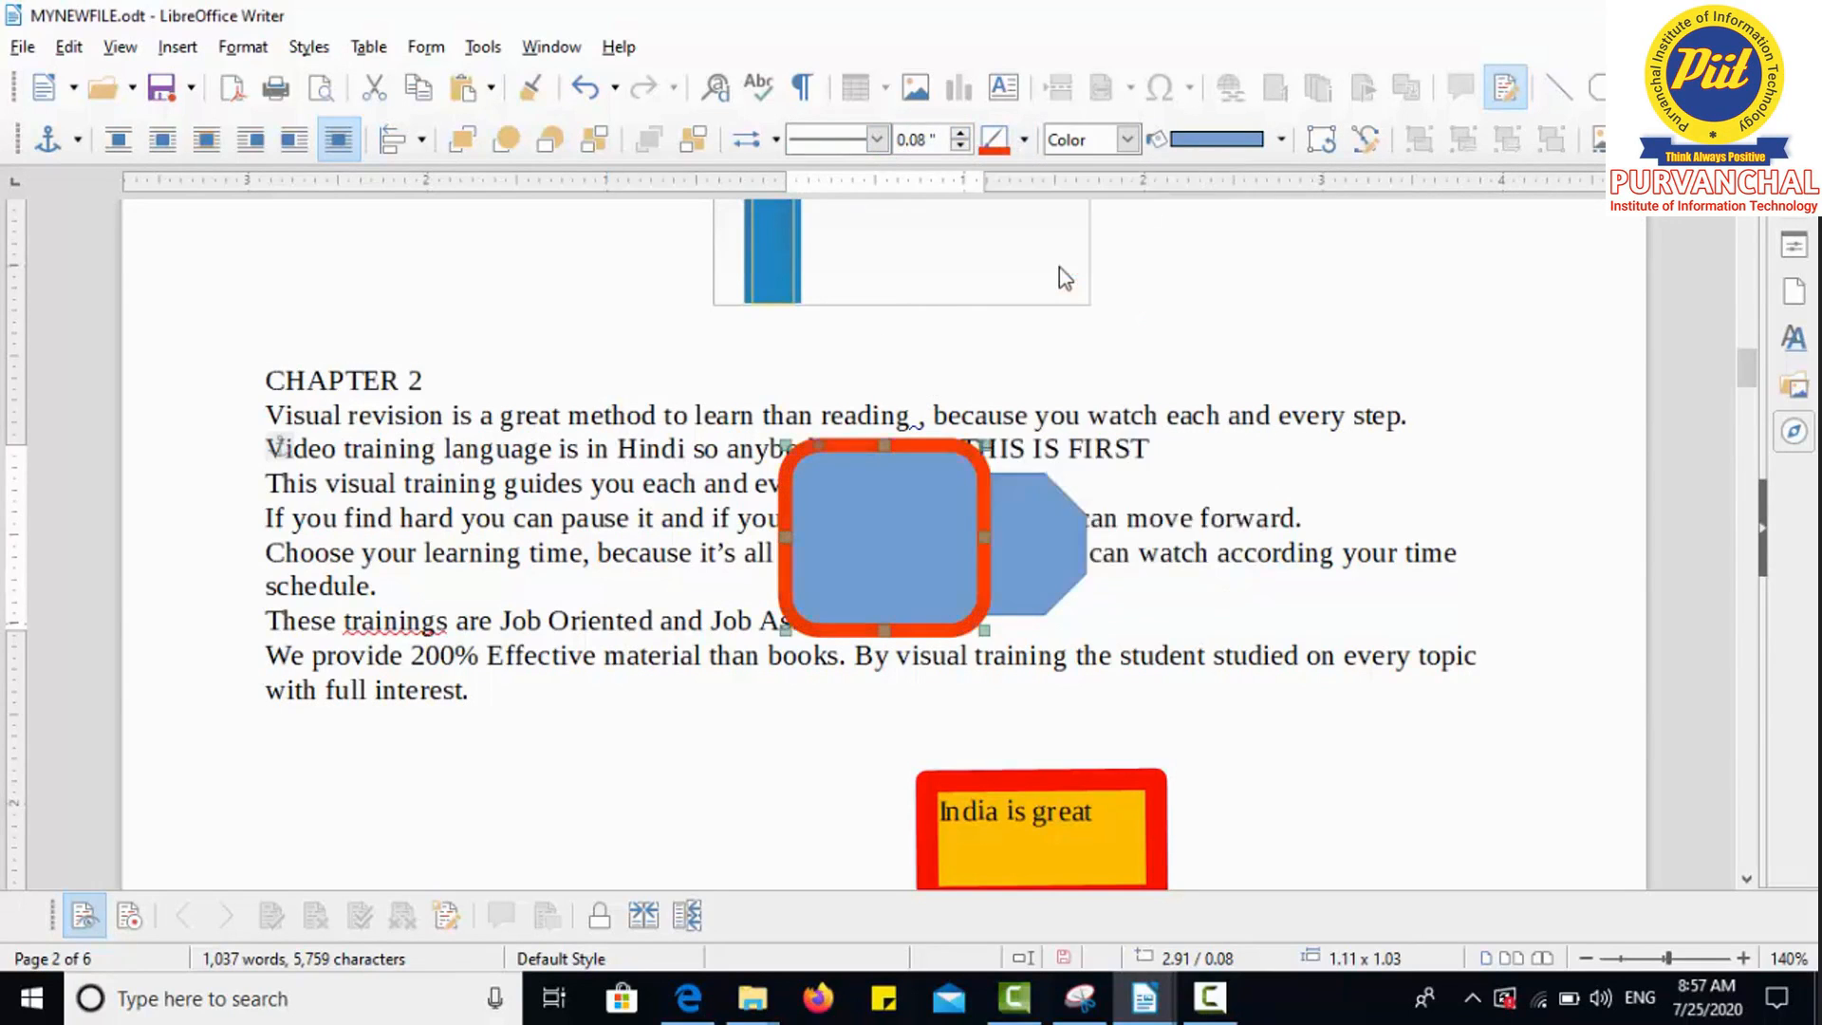
# Step: Fill the rounded rectangle with plain yellow color instead of a gradient
pyautogui.click(1129, 142)
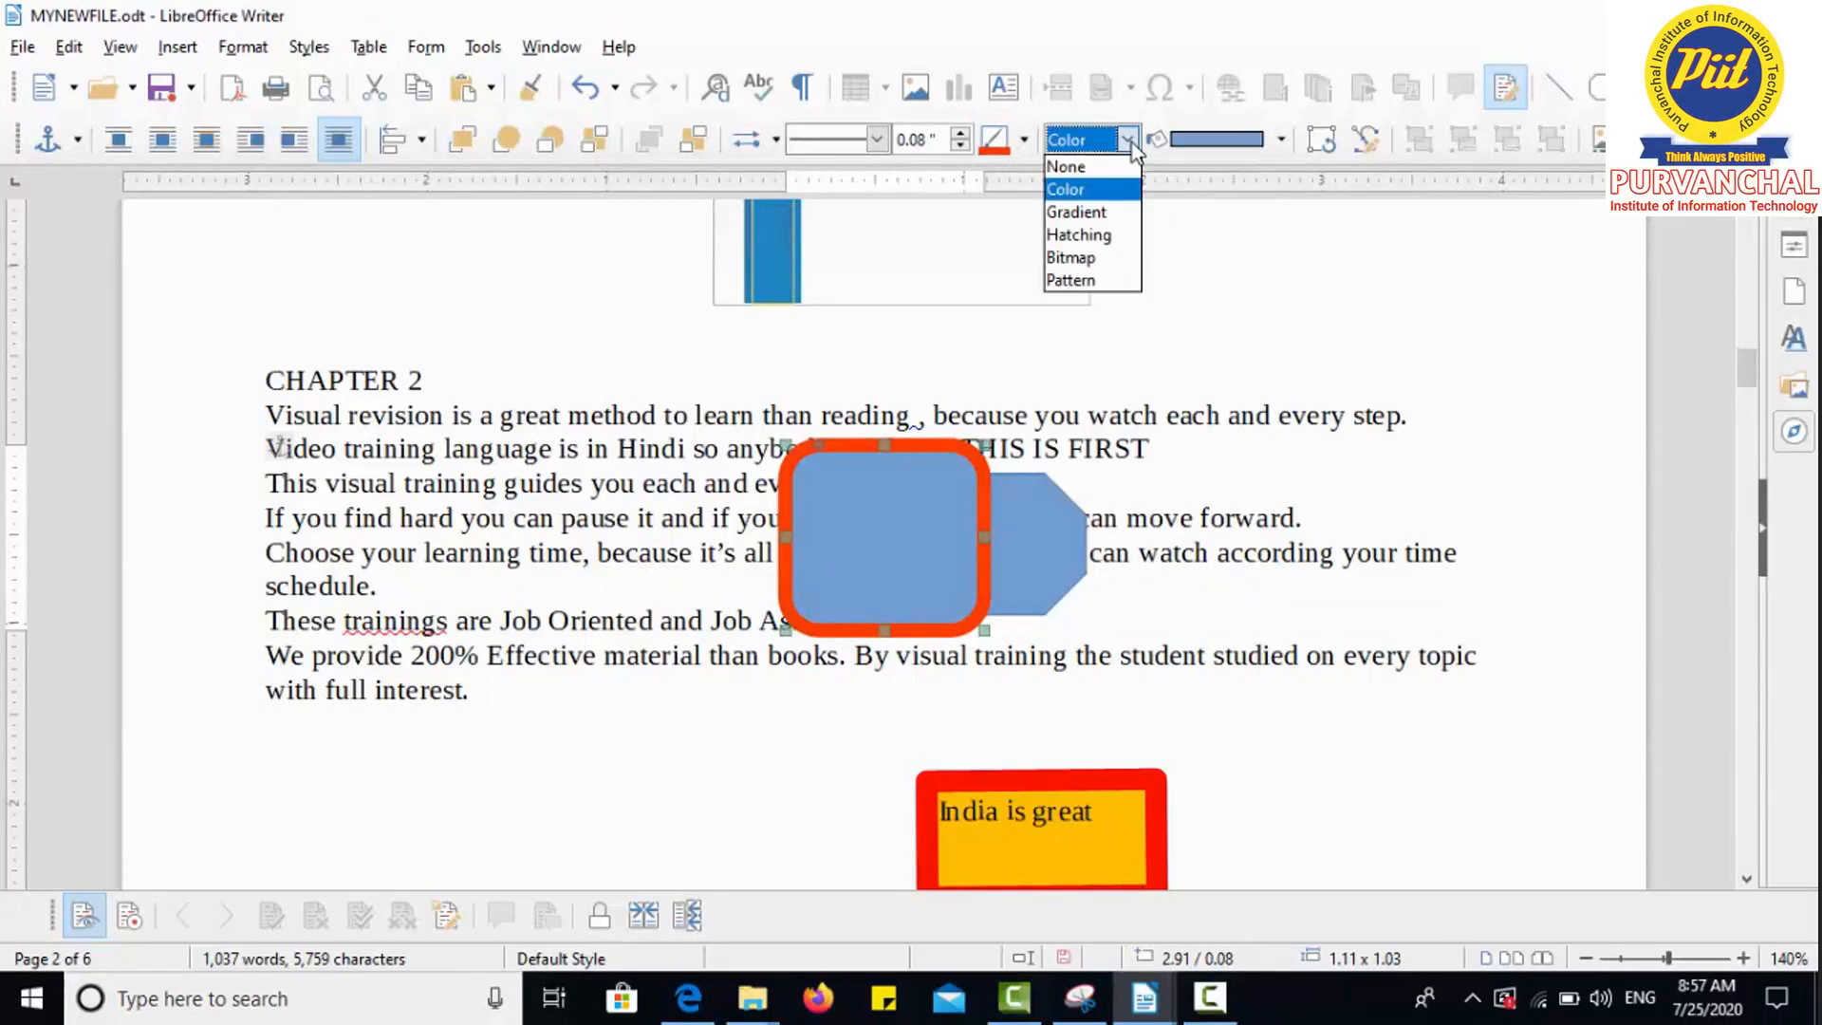
pyautogui.click(1099, 216)
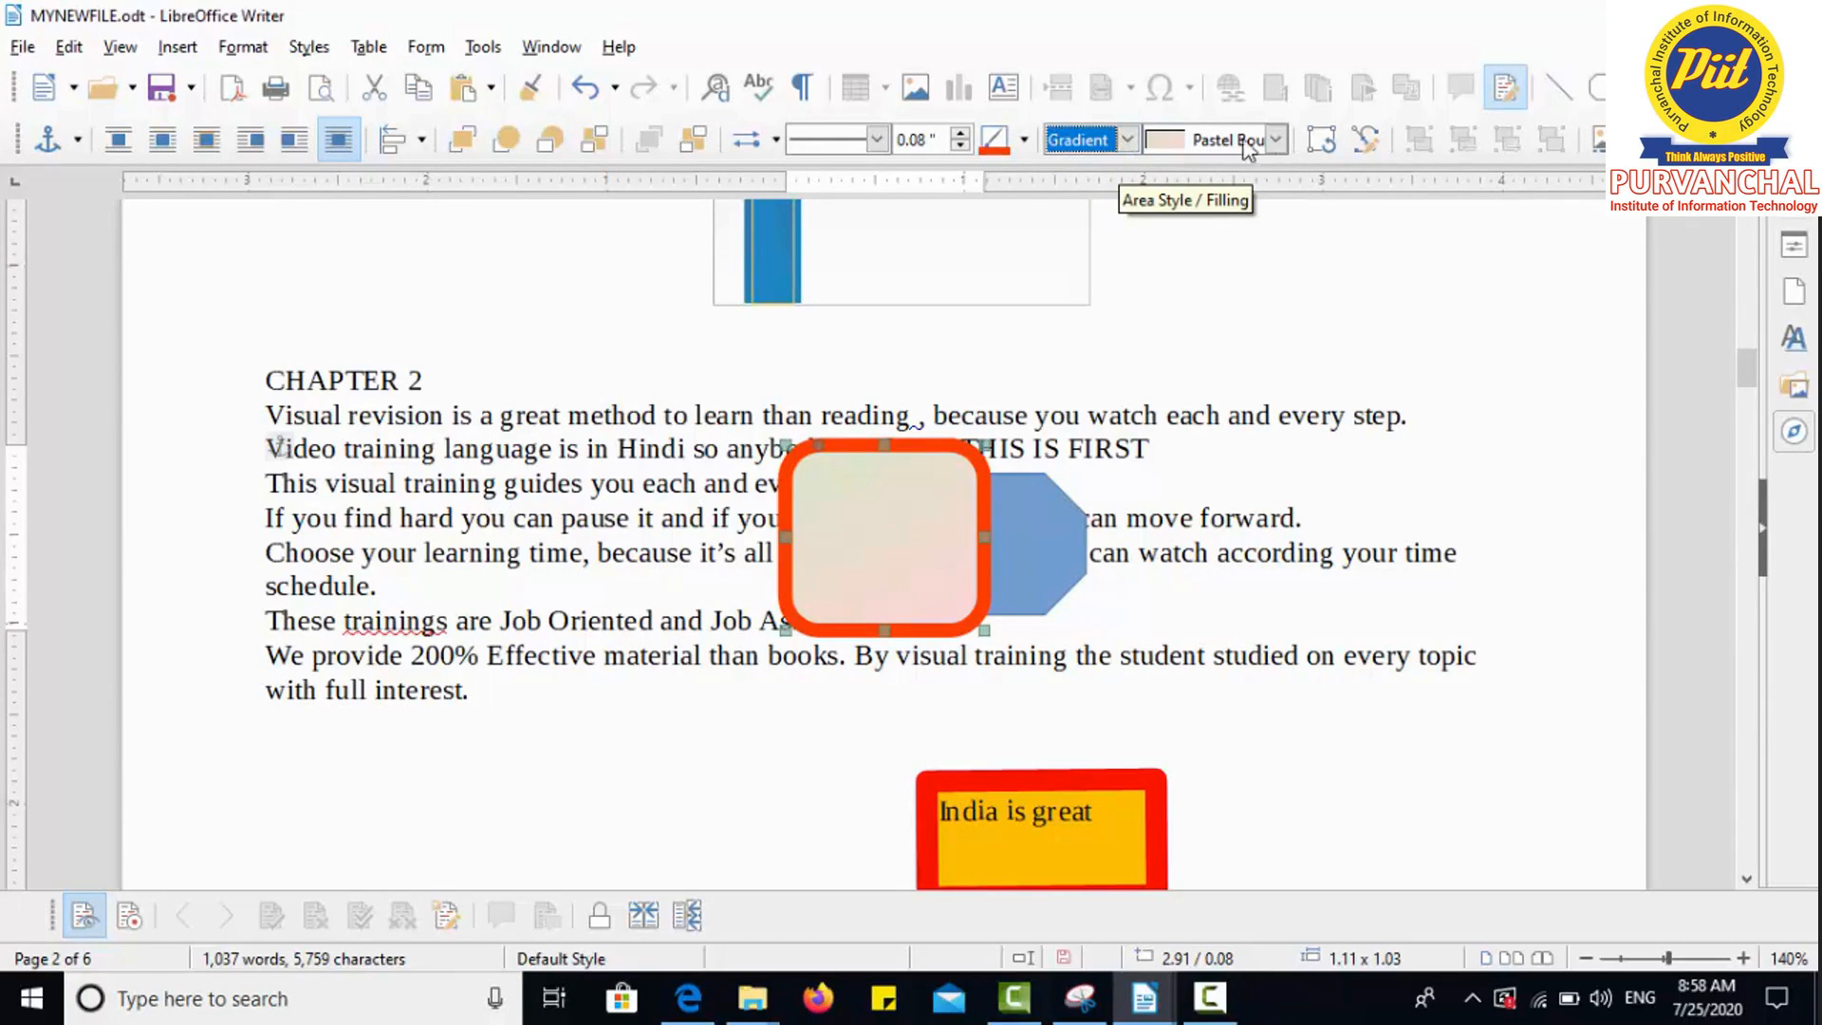
pyautogui.click(1126, 140)
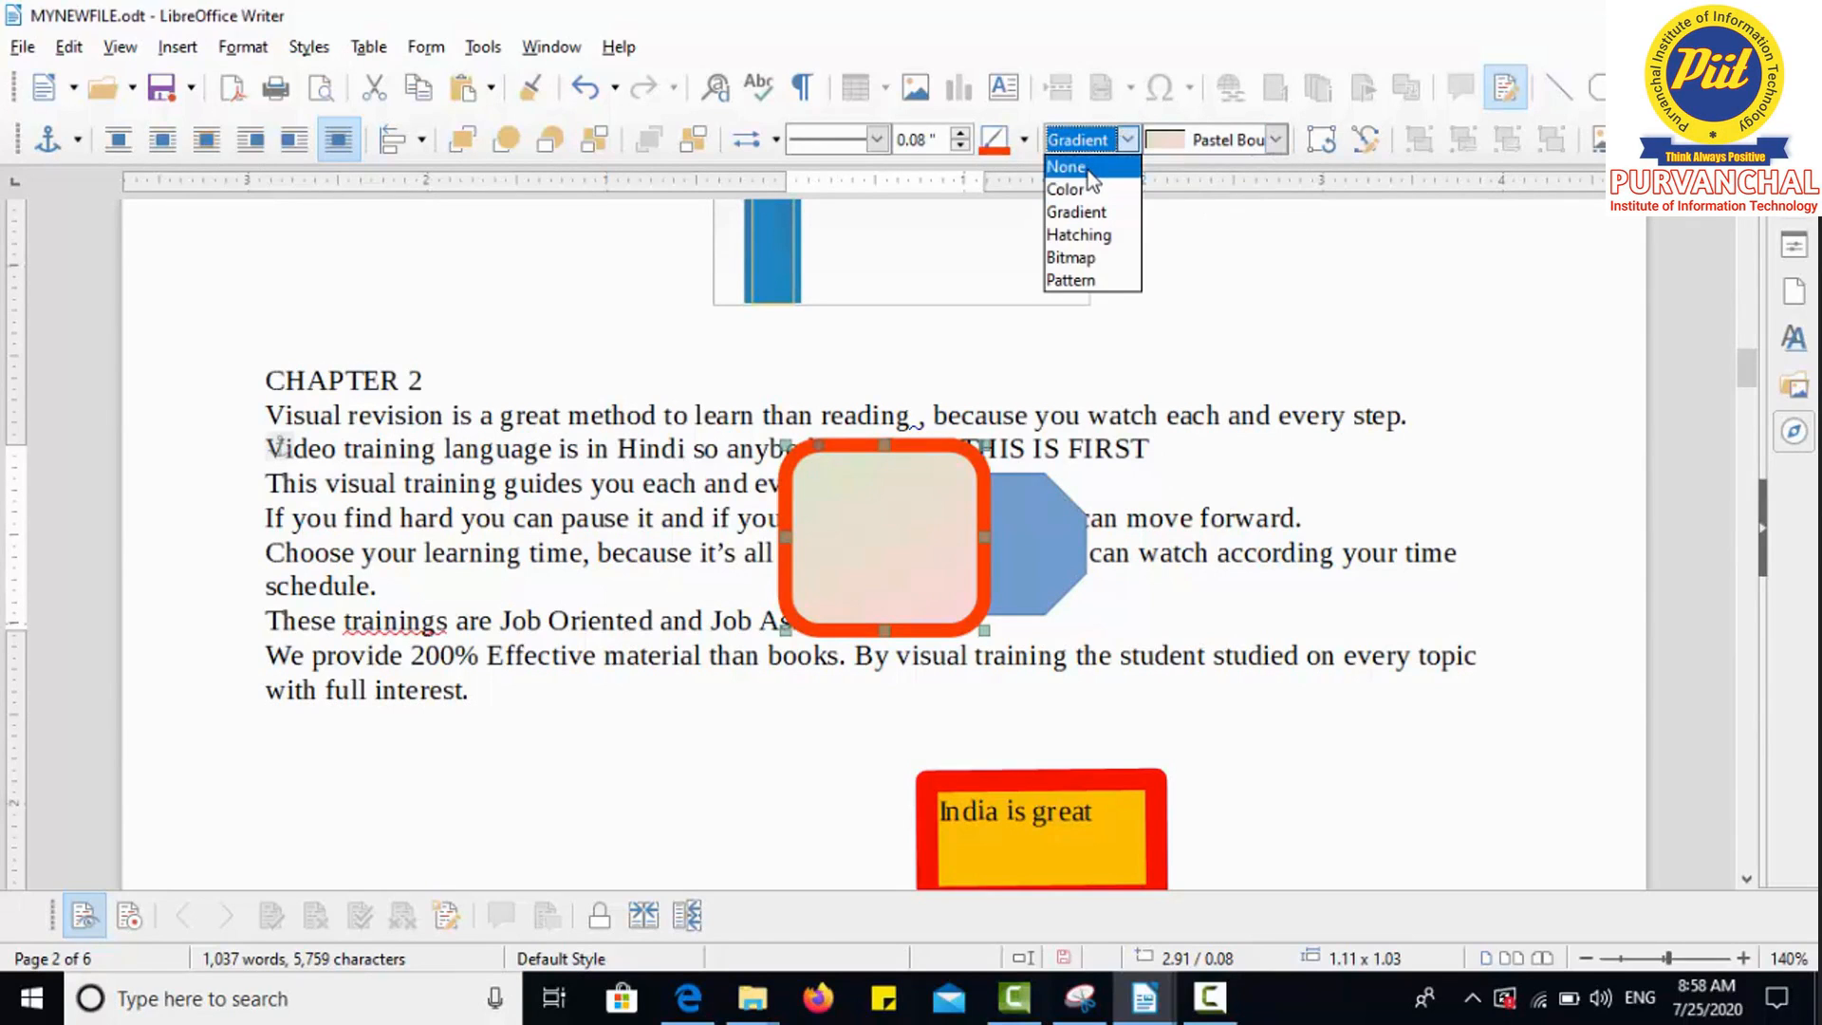
pyautogui.click(1086, 199)
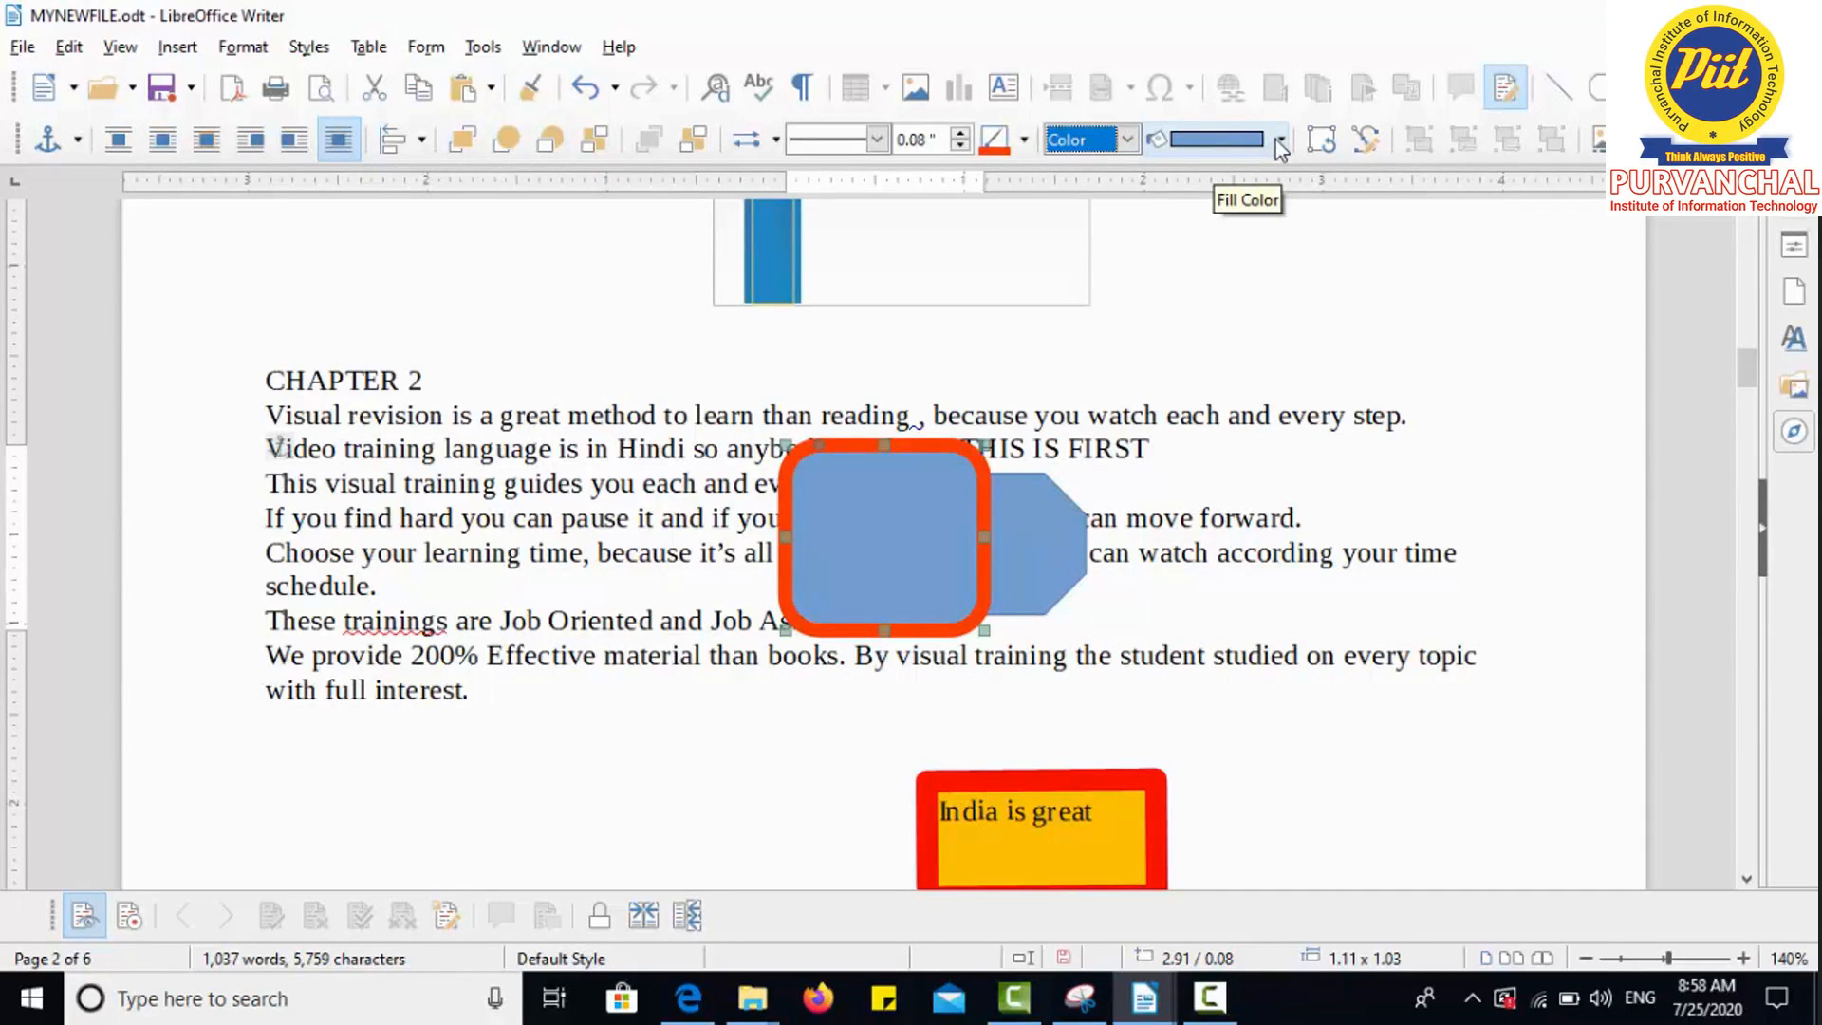
pyautogui.click(1279, 140)
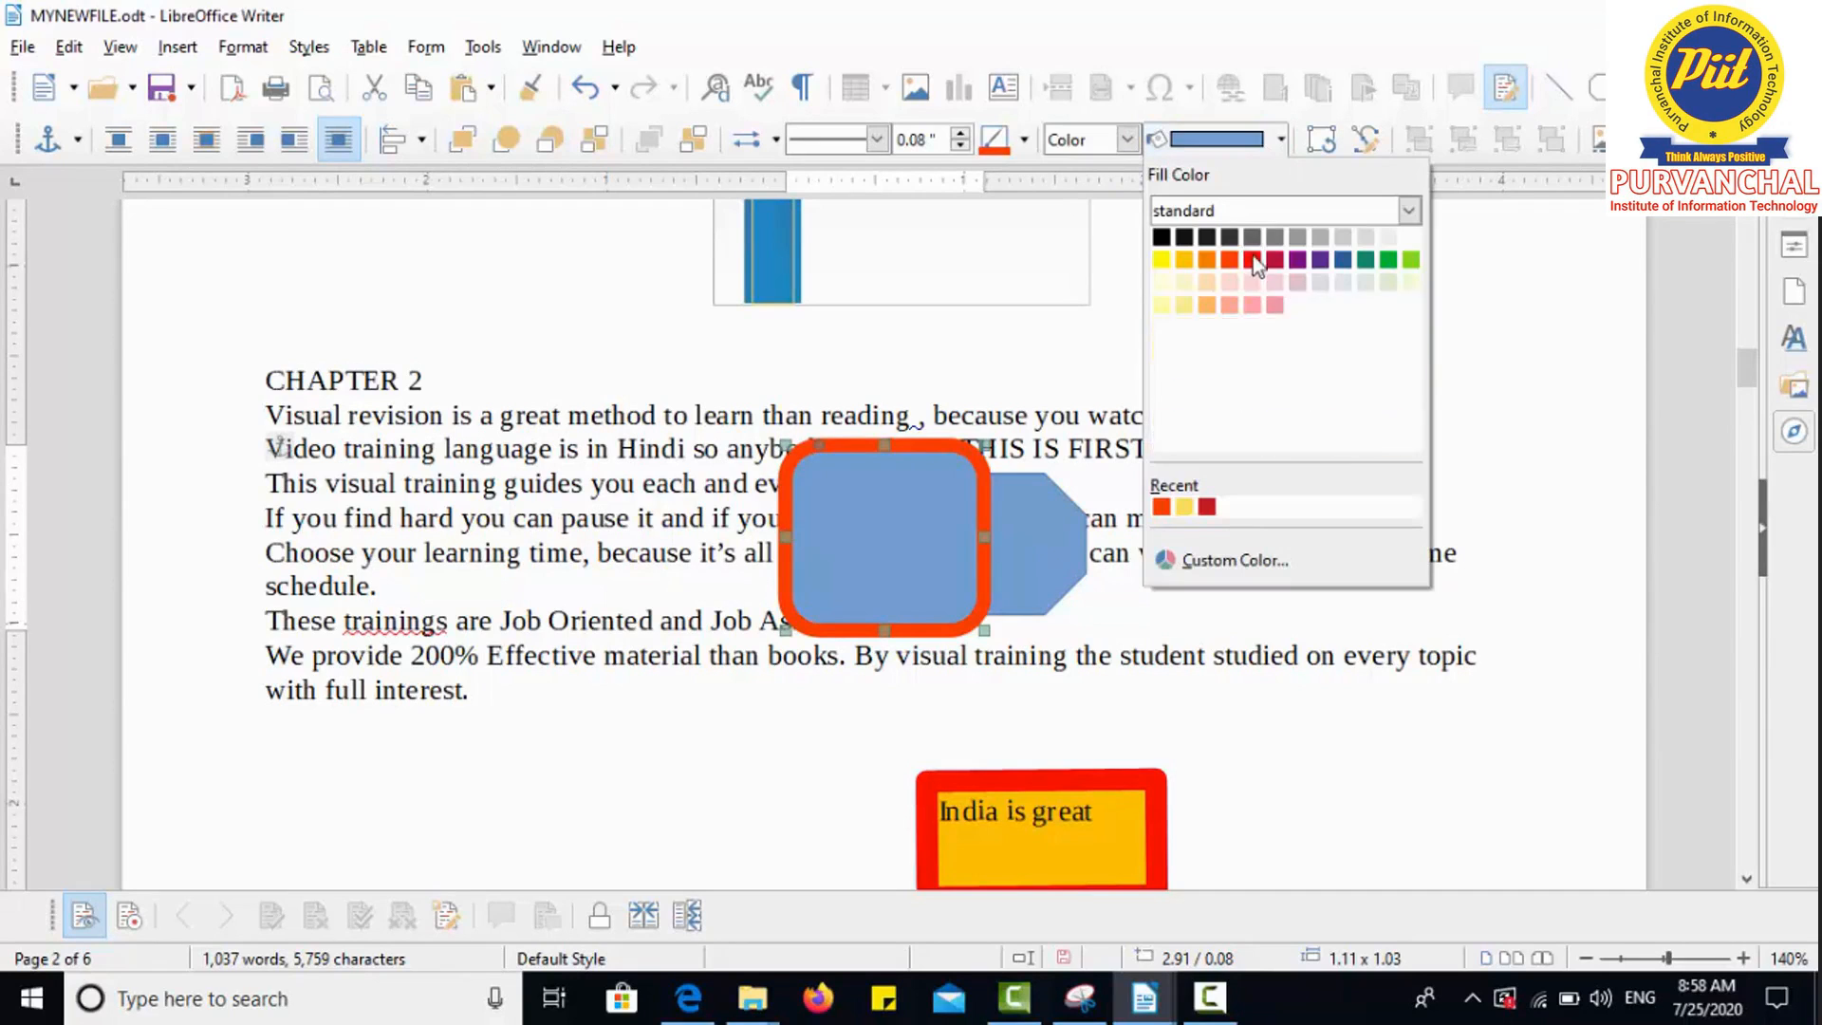
pyautogui.click(1166, 260)
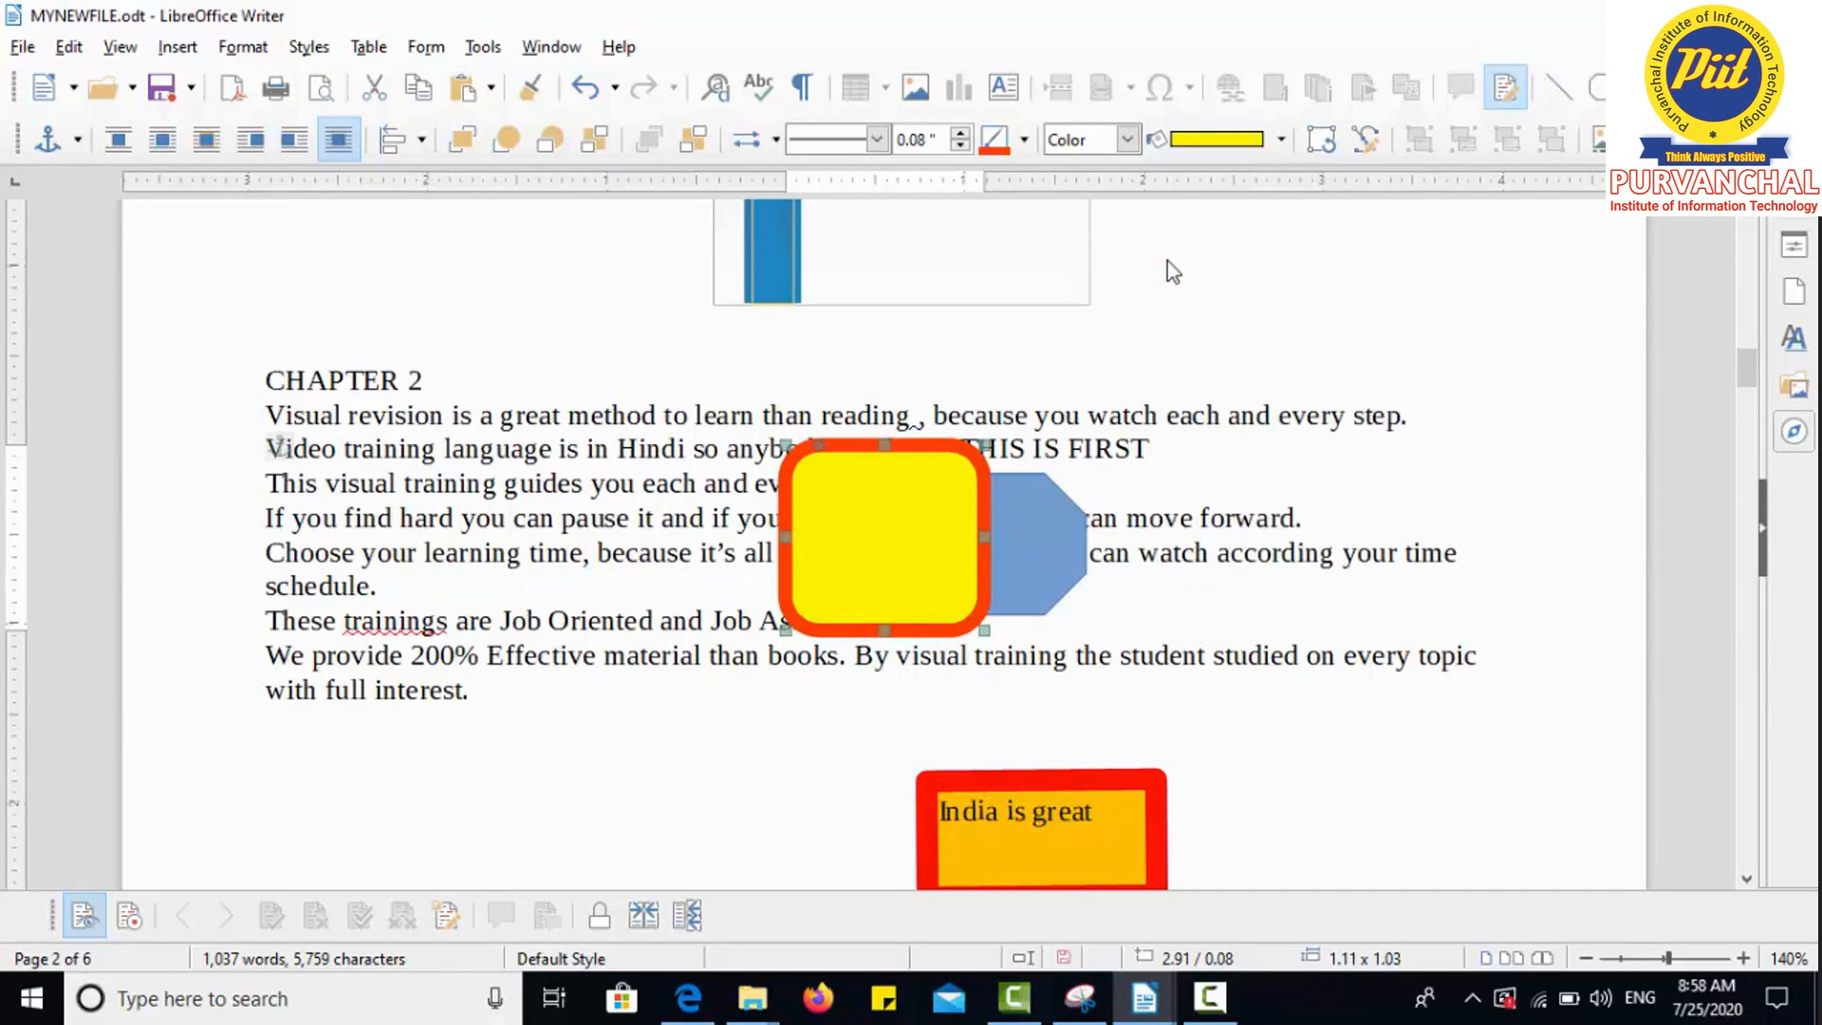
pyautogui.moveTo(998, 545); pyautogui.dragTo(1004, 528)
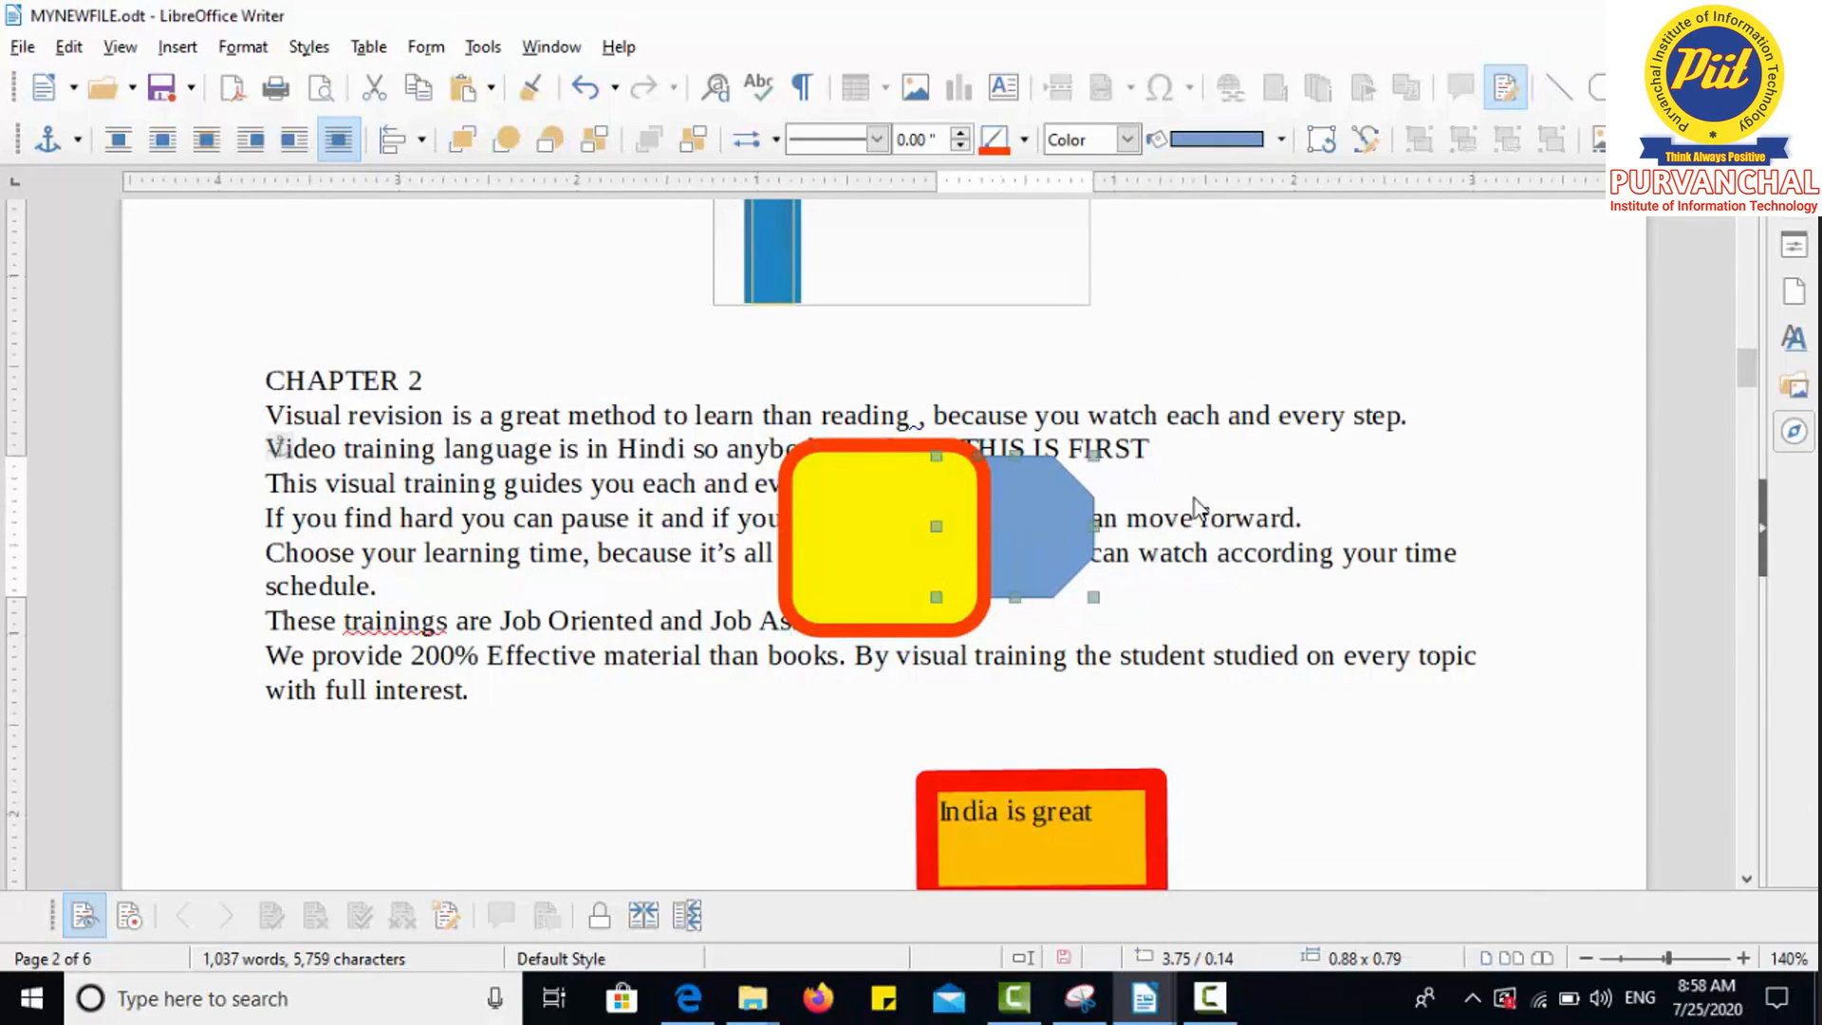
pyautogui.click(878, 522)
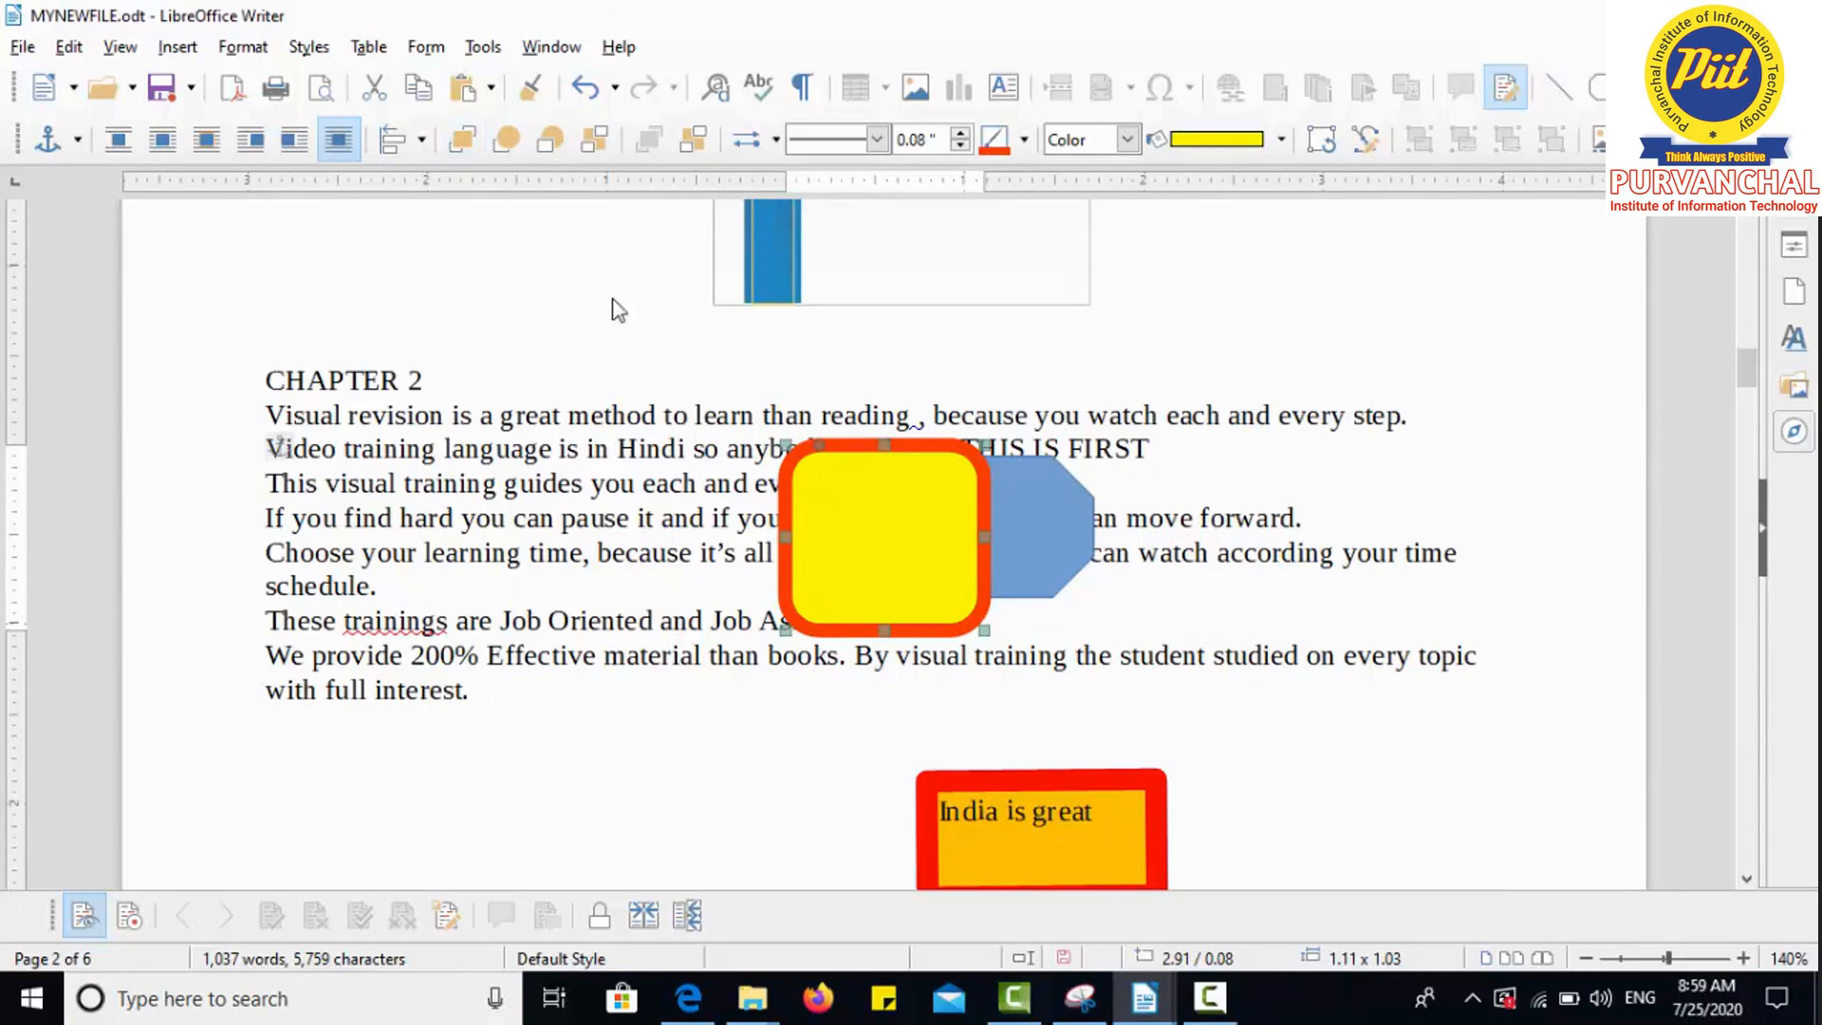
# Step: Put the blue octagon in front by sending the yellow rounded square to the back
pyautogui.click(1031, 537)
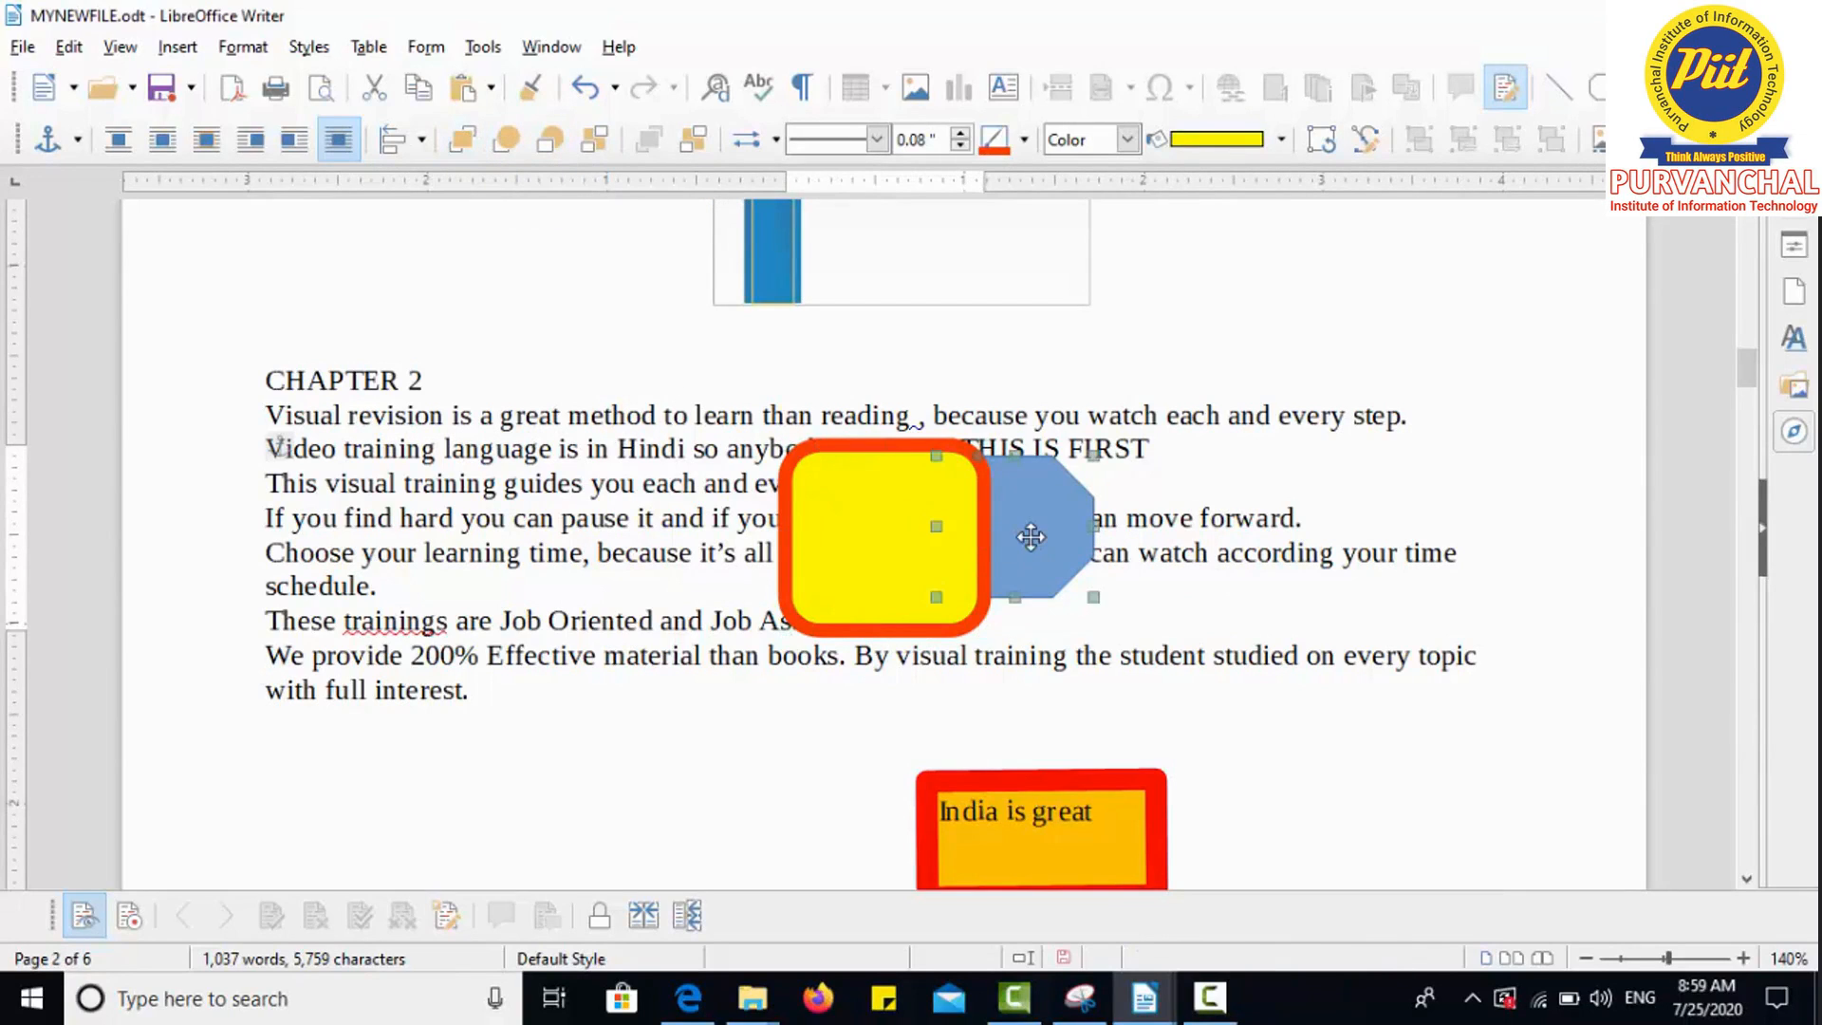
pyautogui.click(459, 141)
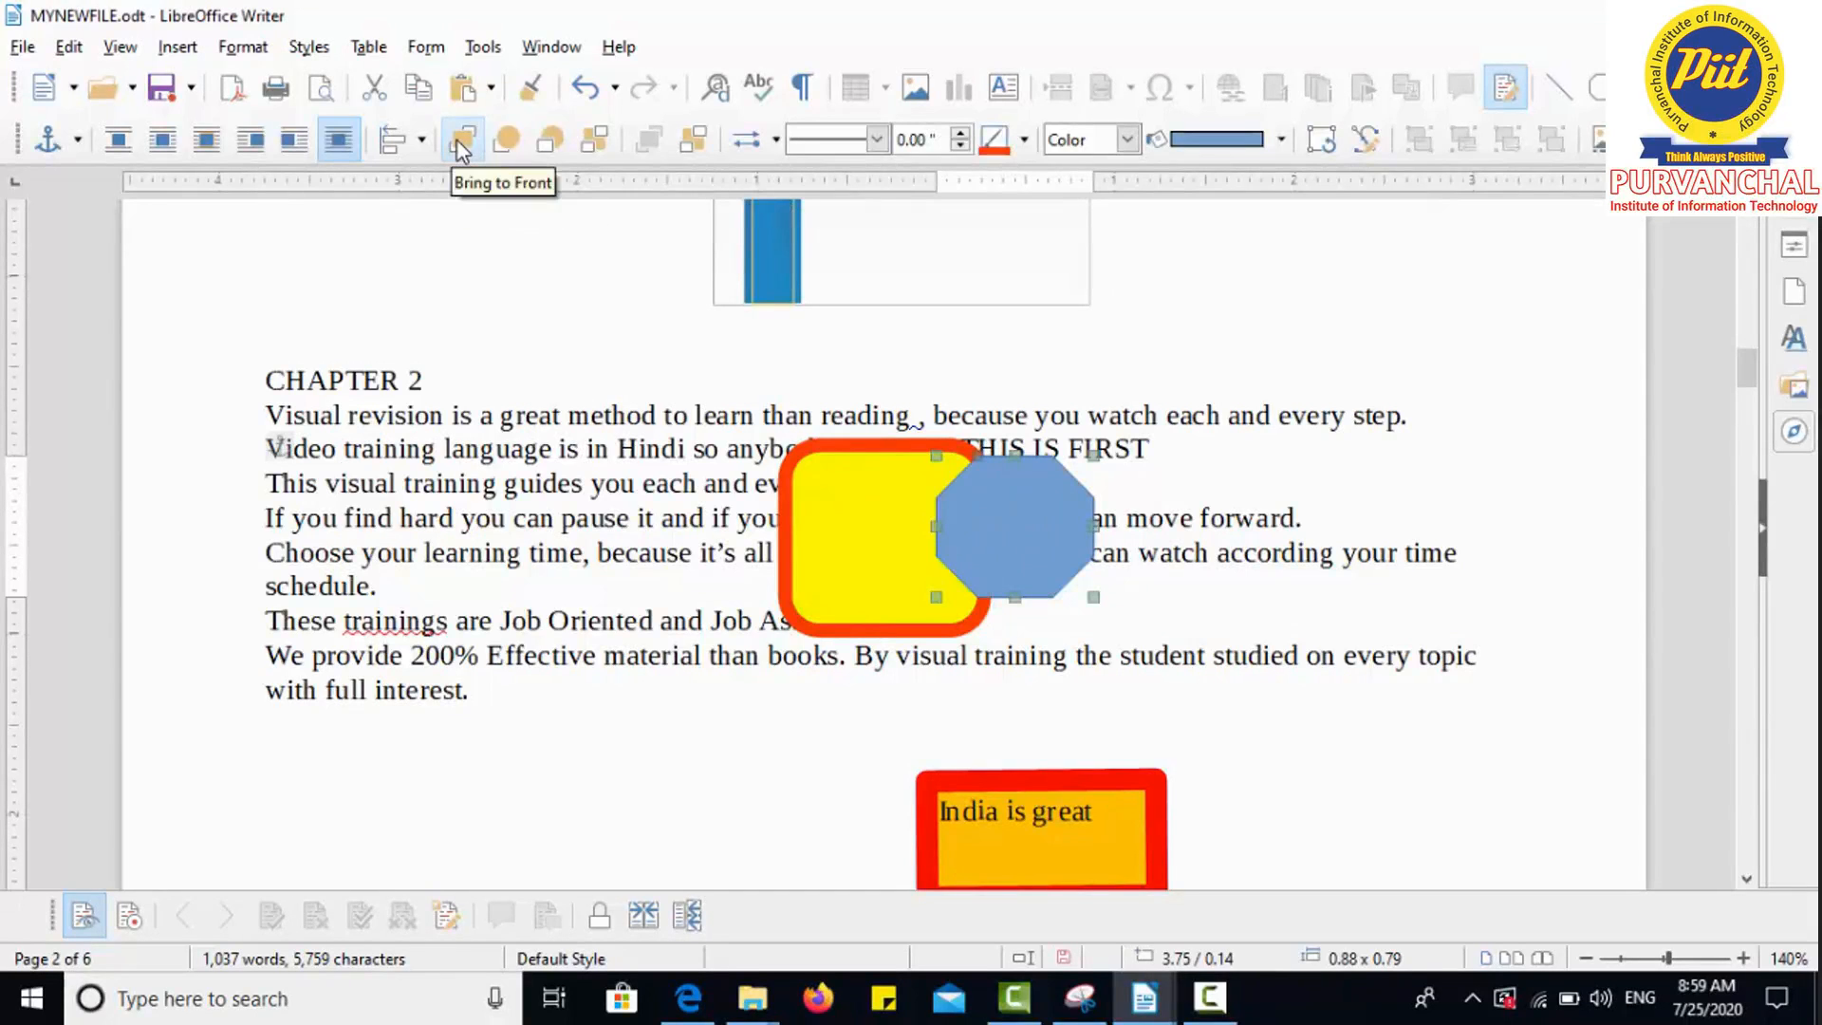
pyautogui.click(544, 148)
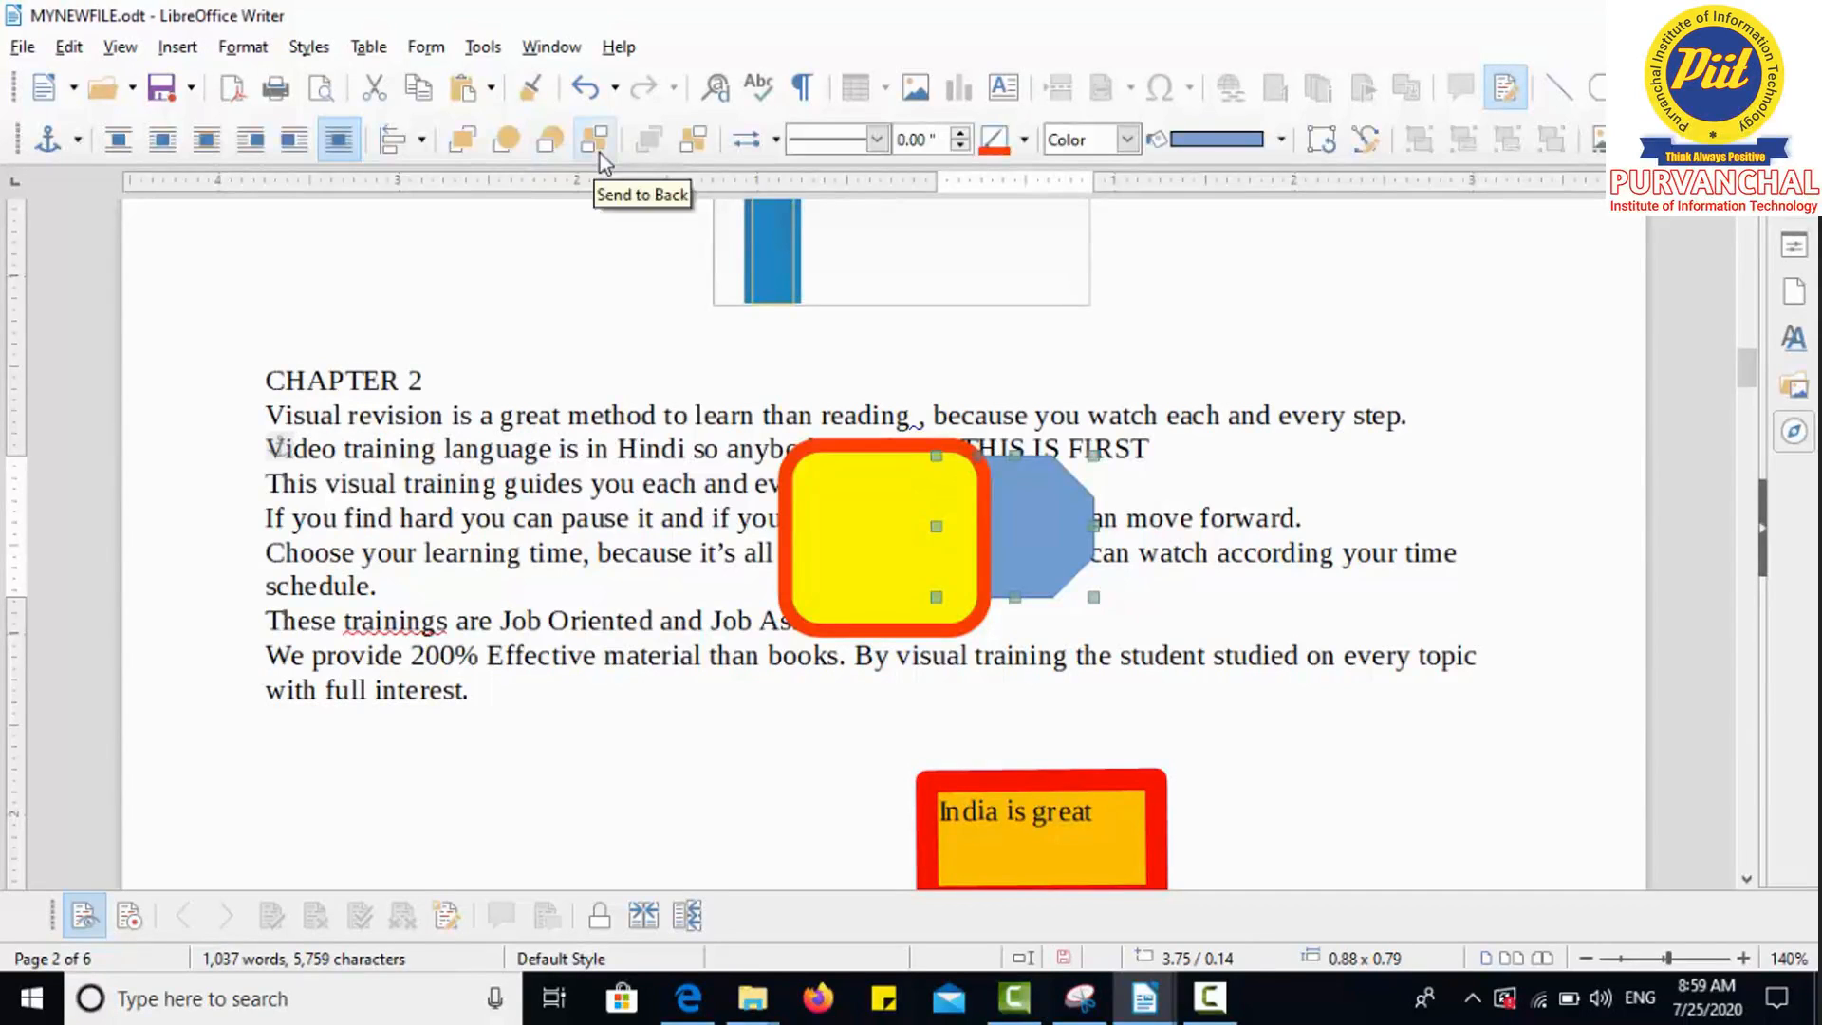
pyautogui.click(806, 510)
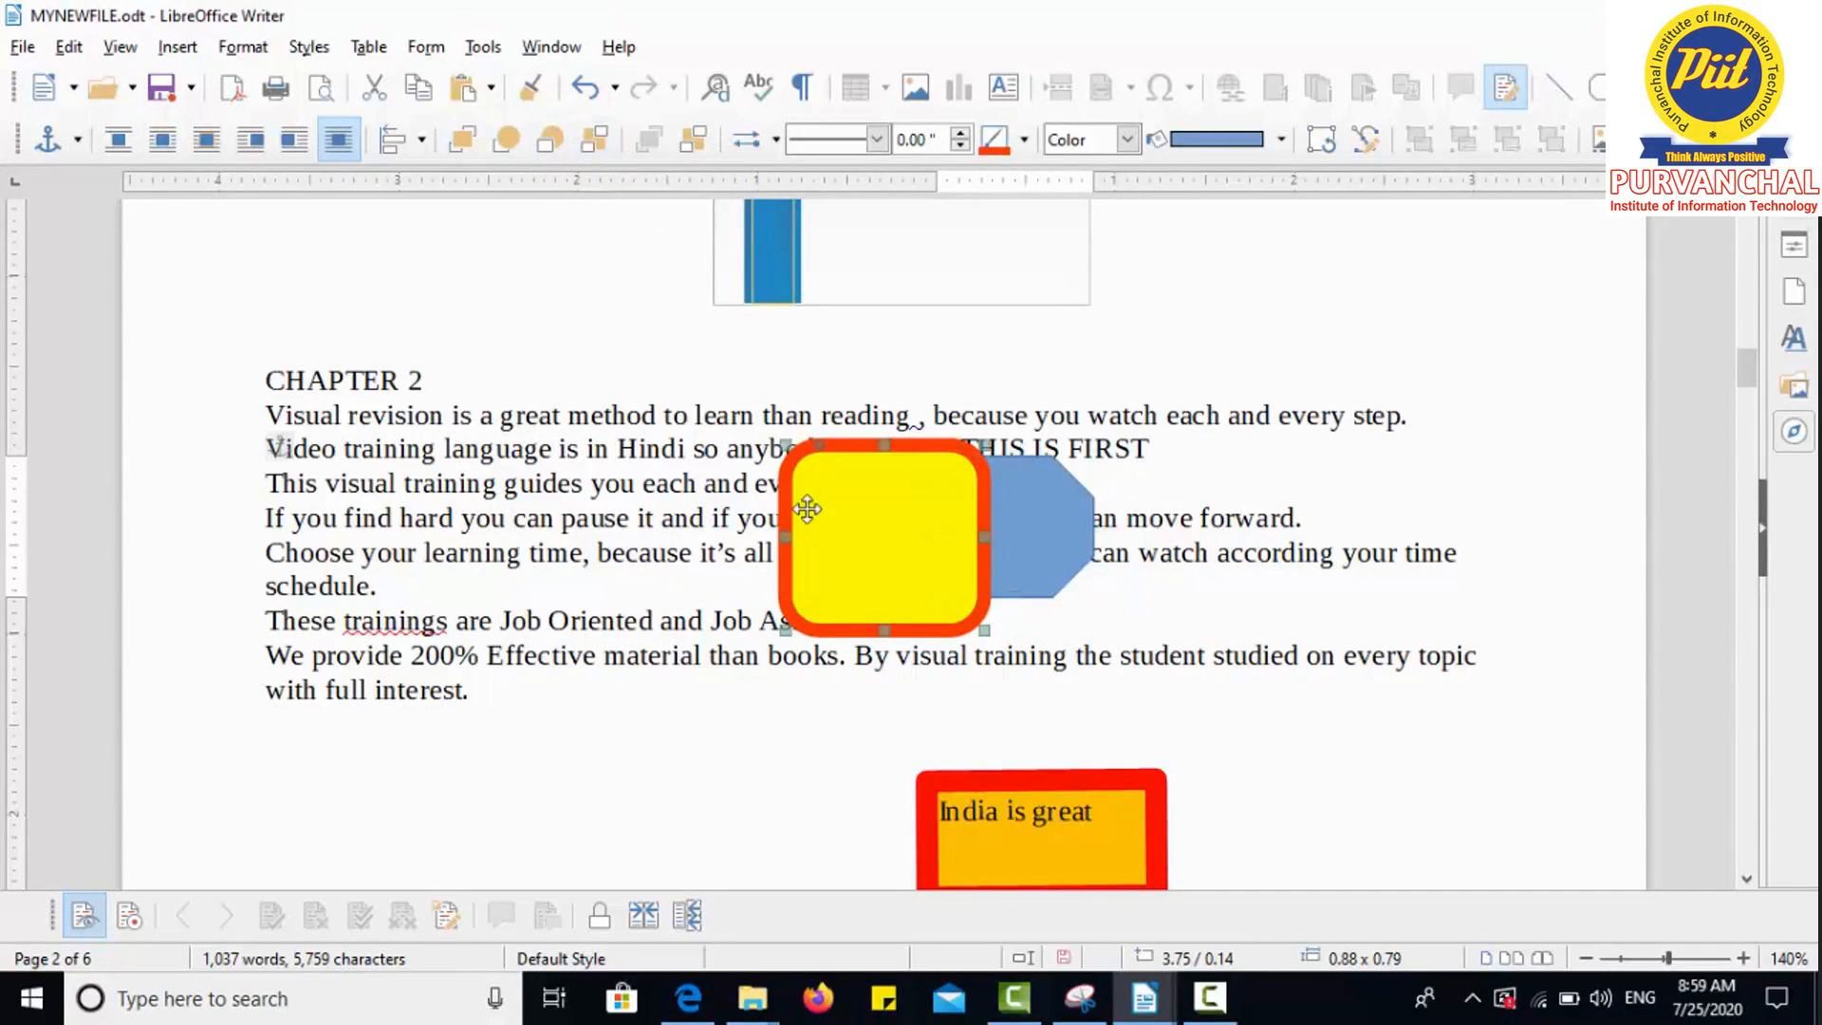
pyautogui.click(610, 137)
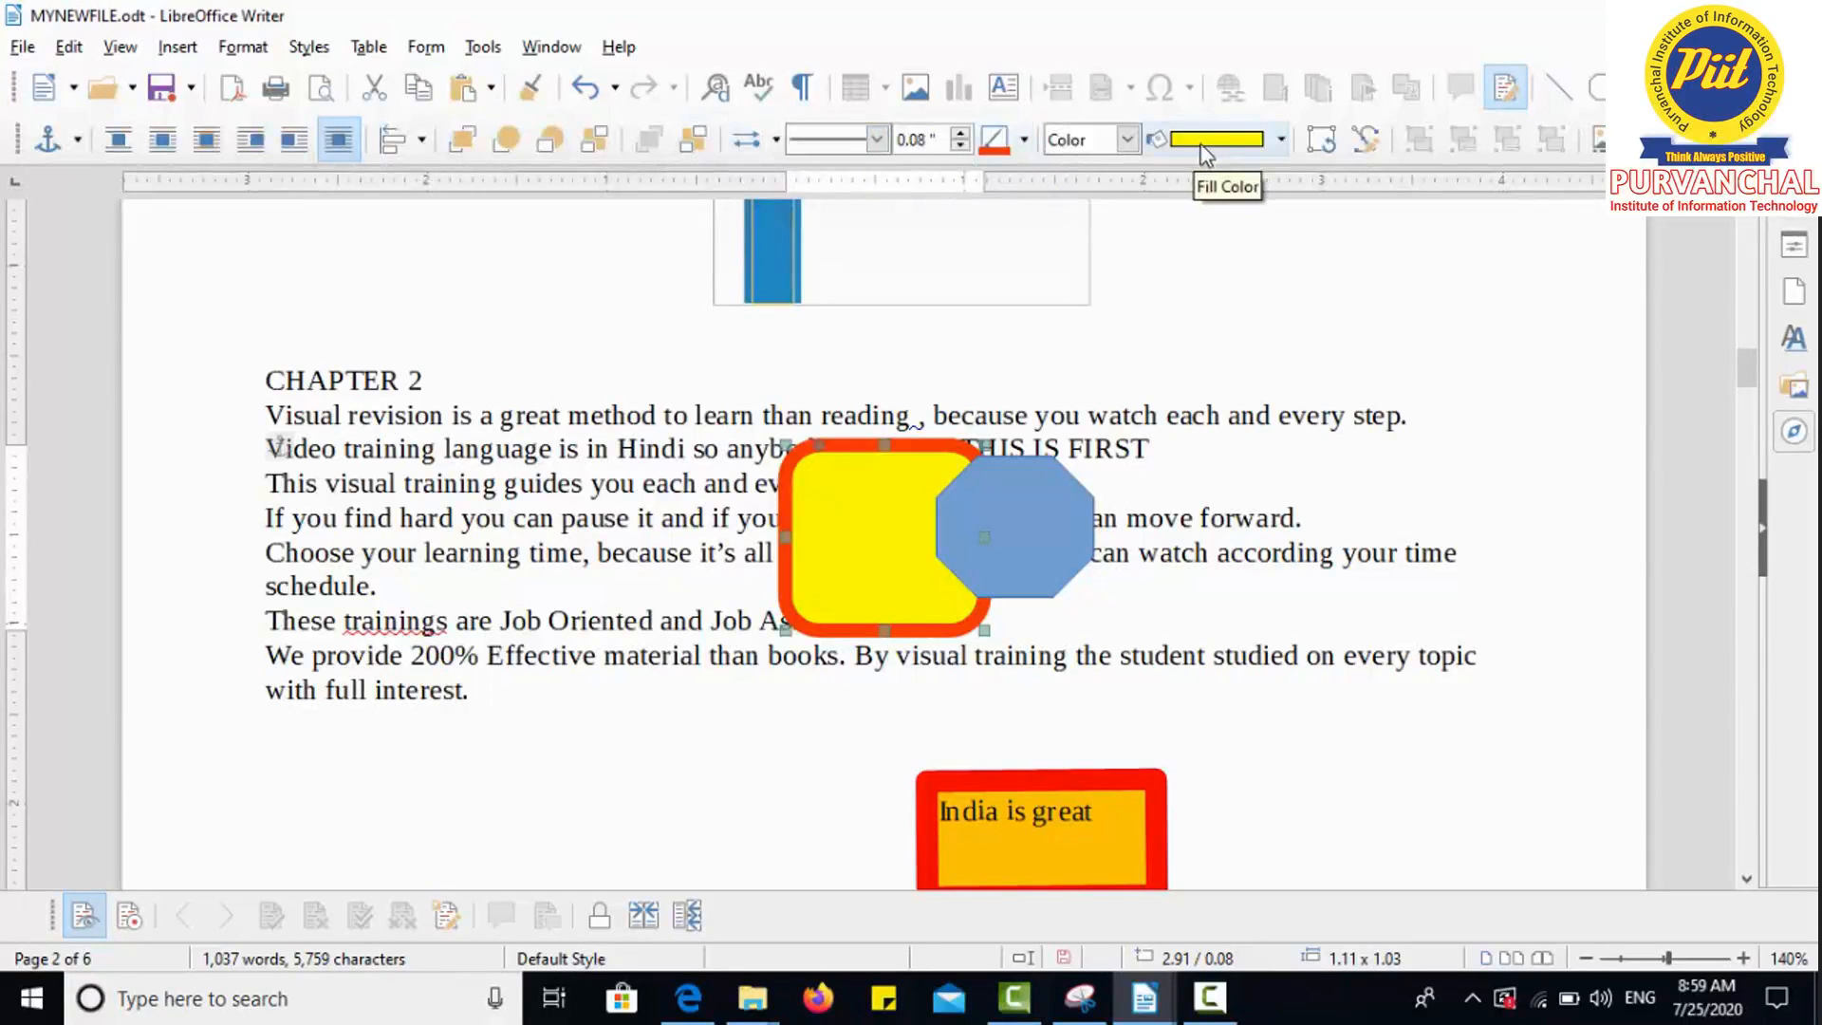
pyautogui.click(1315, 143)
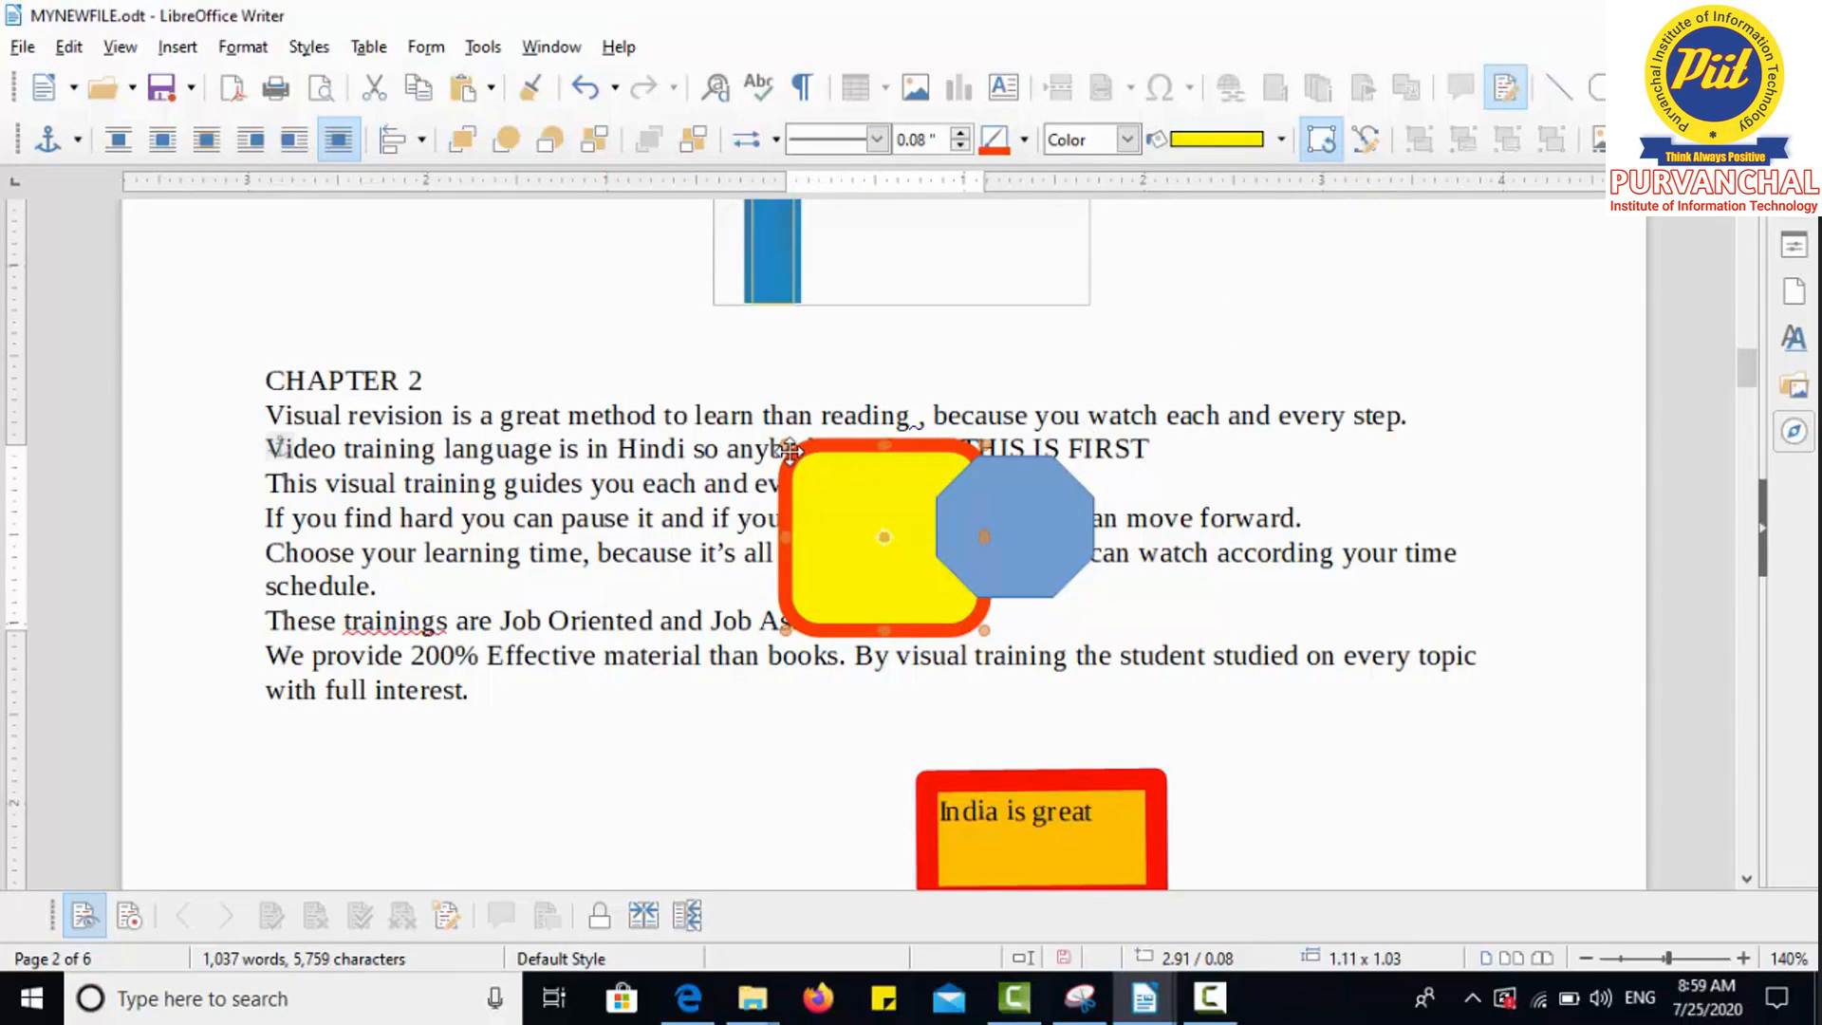
# Step: Rotate the yellow square about 45° into a diamond, then turn rotation mode off
pyautogui.moveTo(784, 446); pyautogui.dragTo(874, 415)
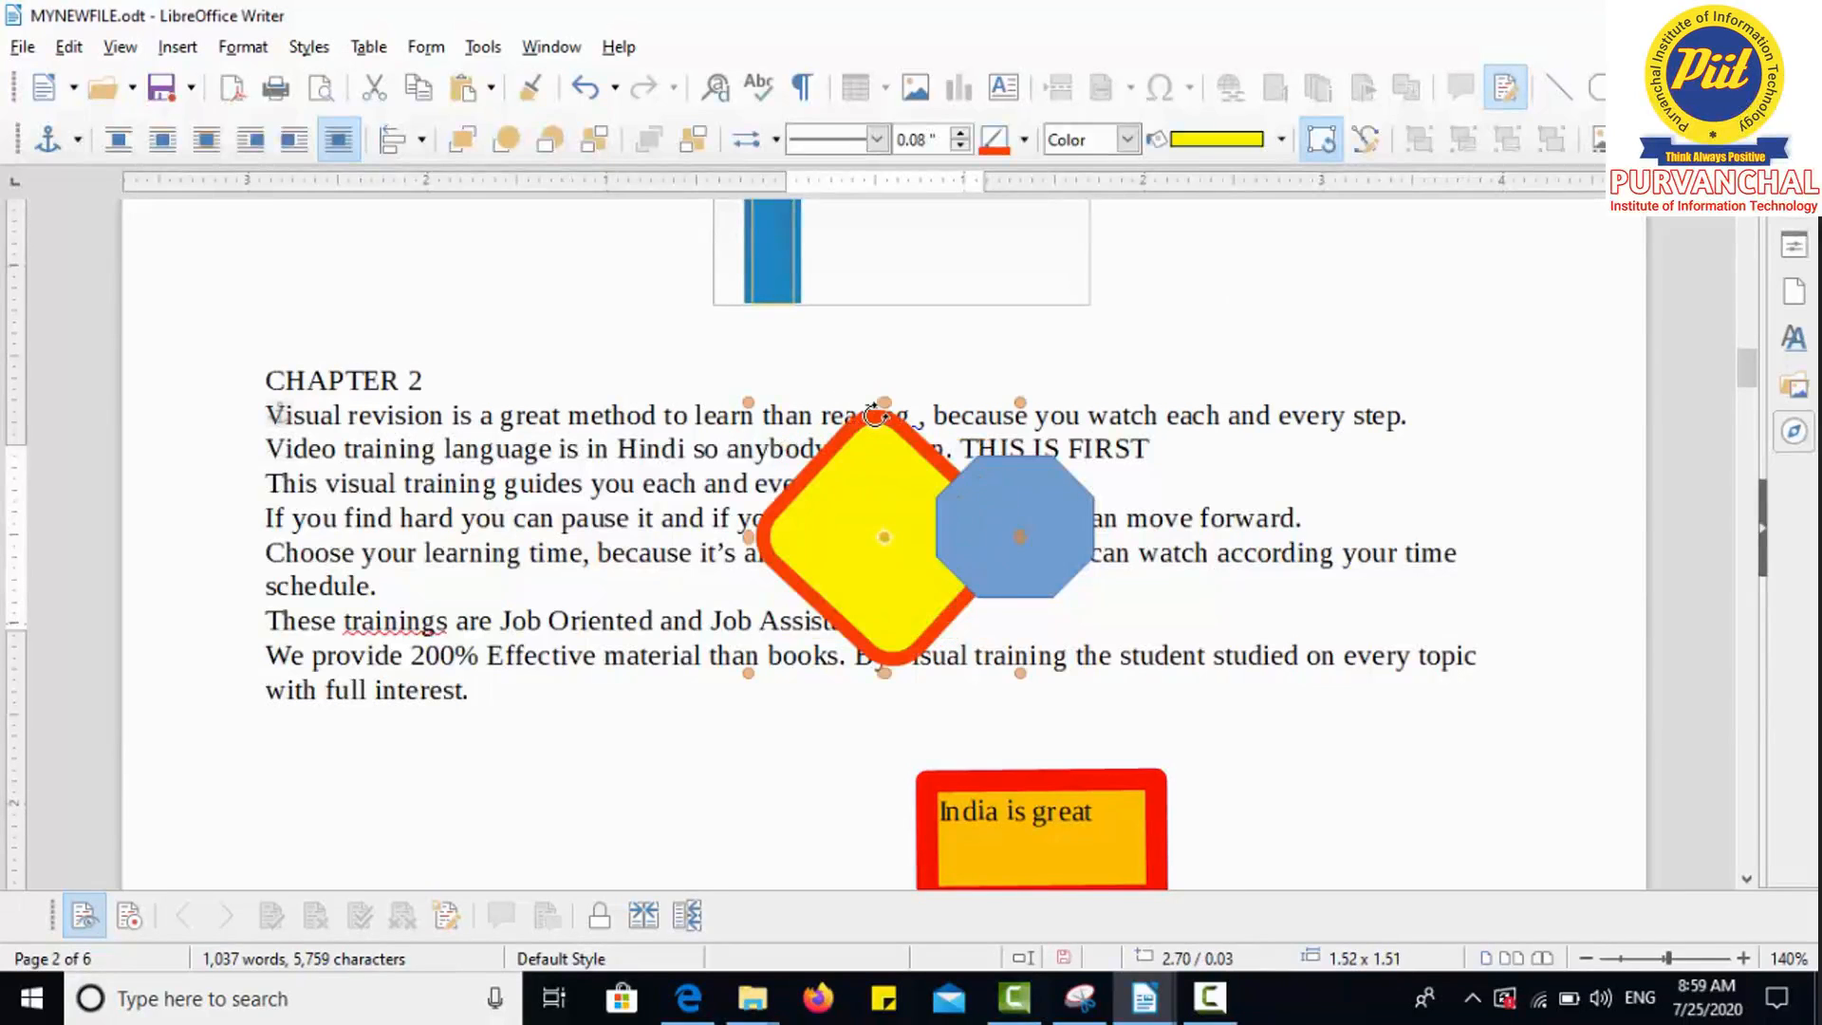
pyautogui.click(1322, 143)
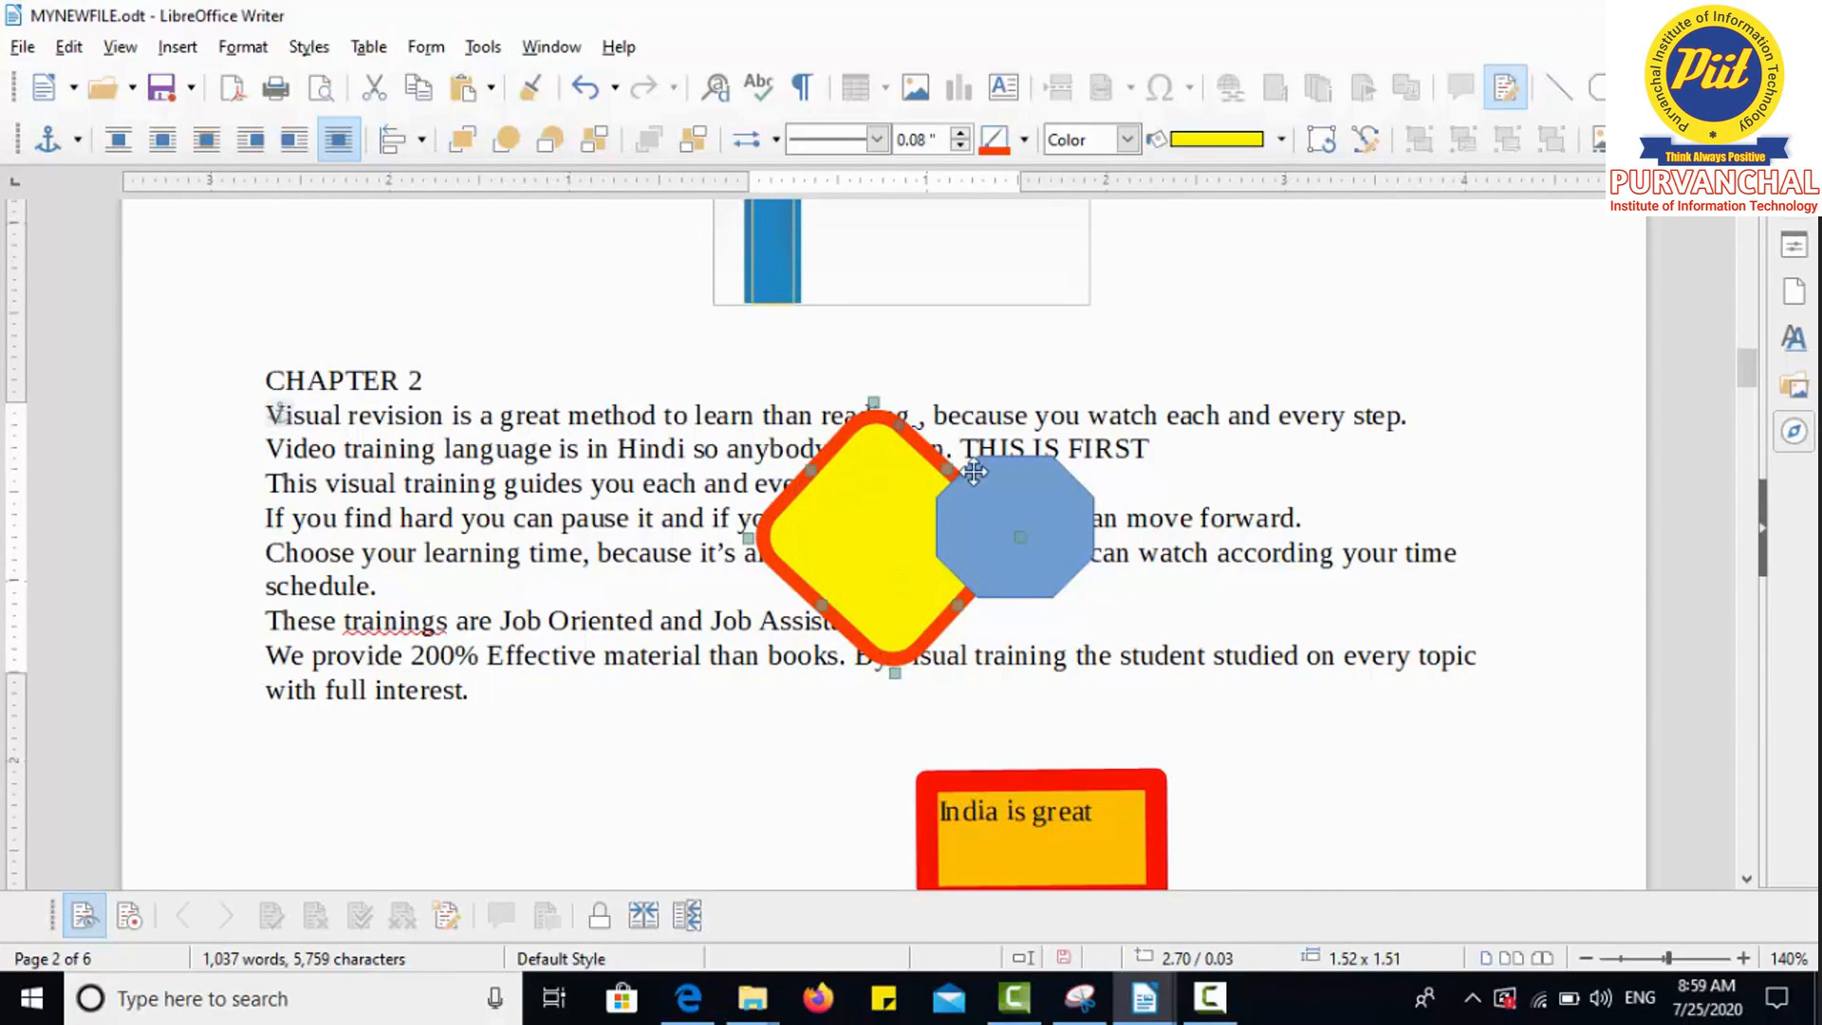
pyautogui.click(1325, 143)
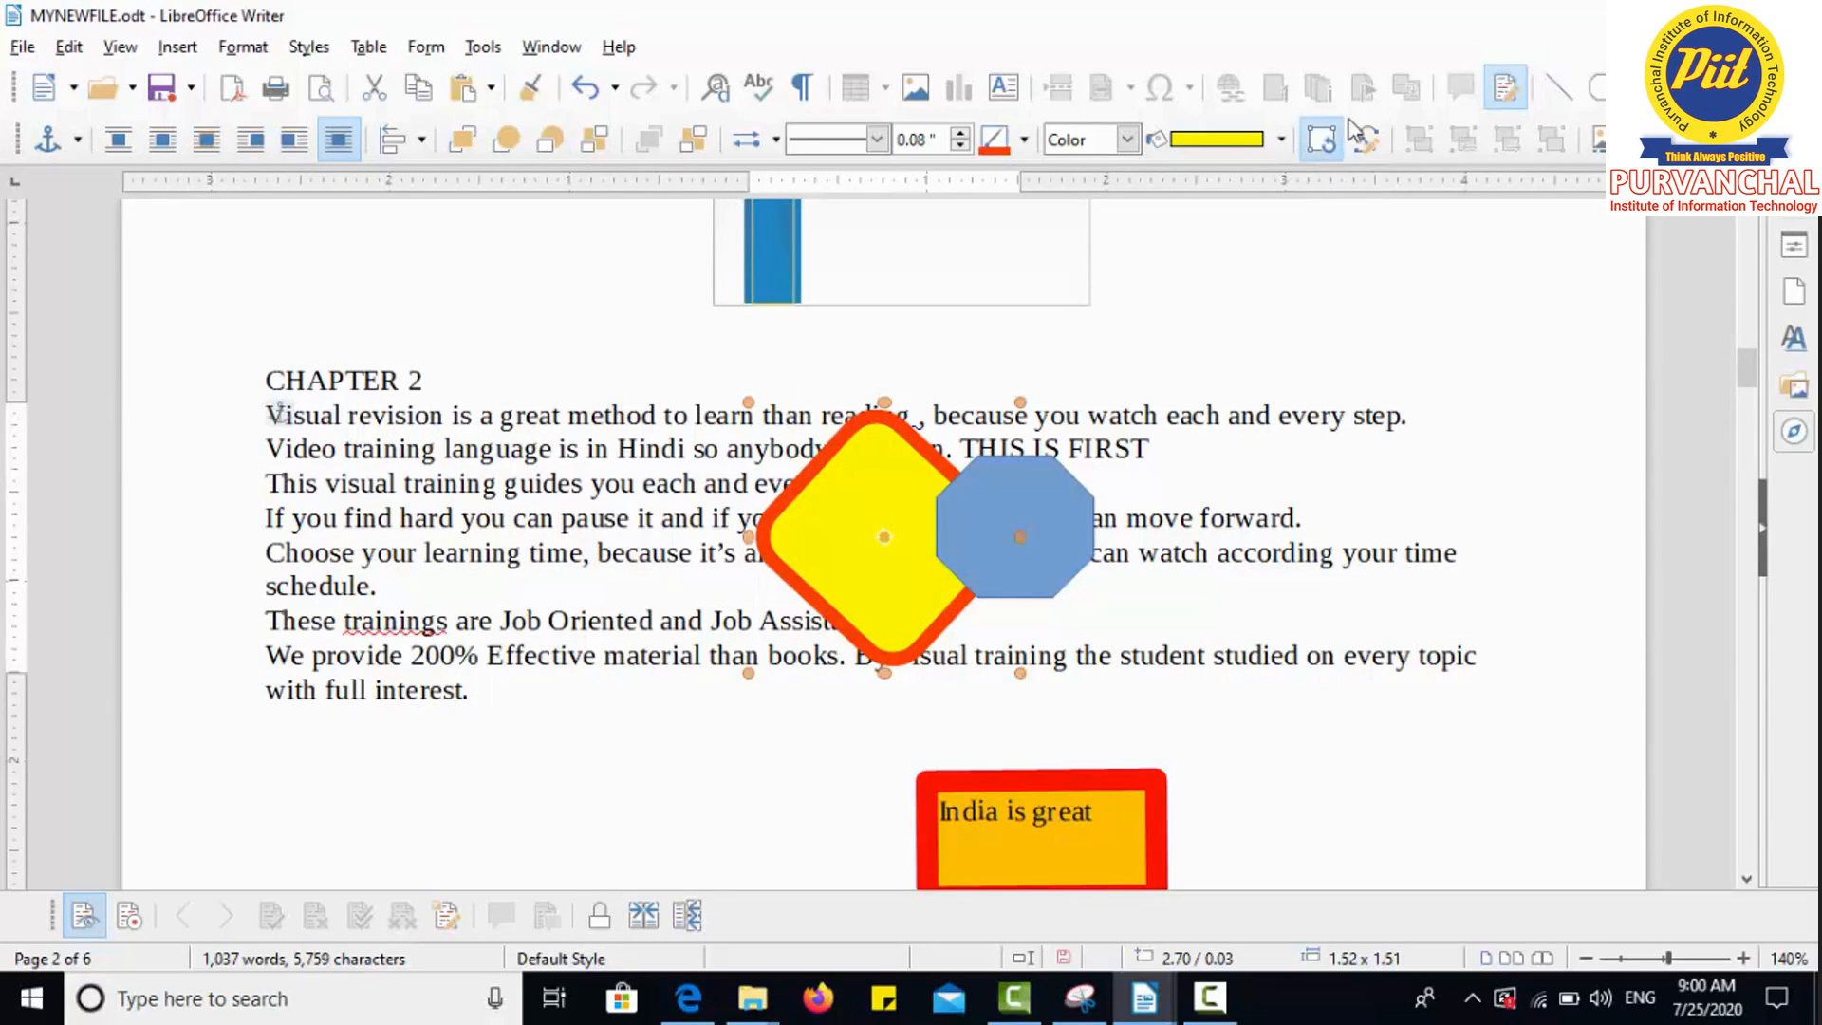
pyautogui.click(1319, 143)
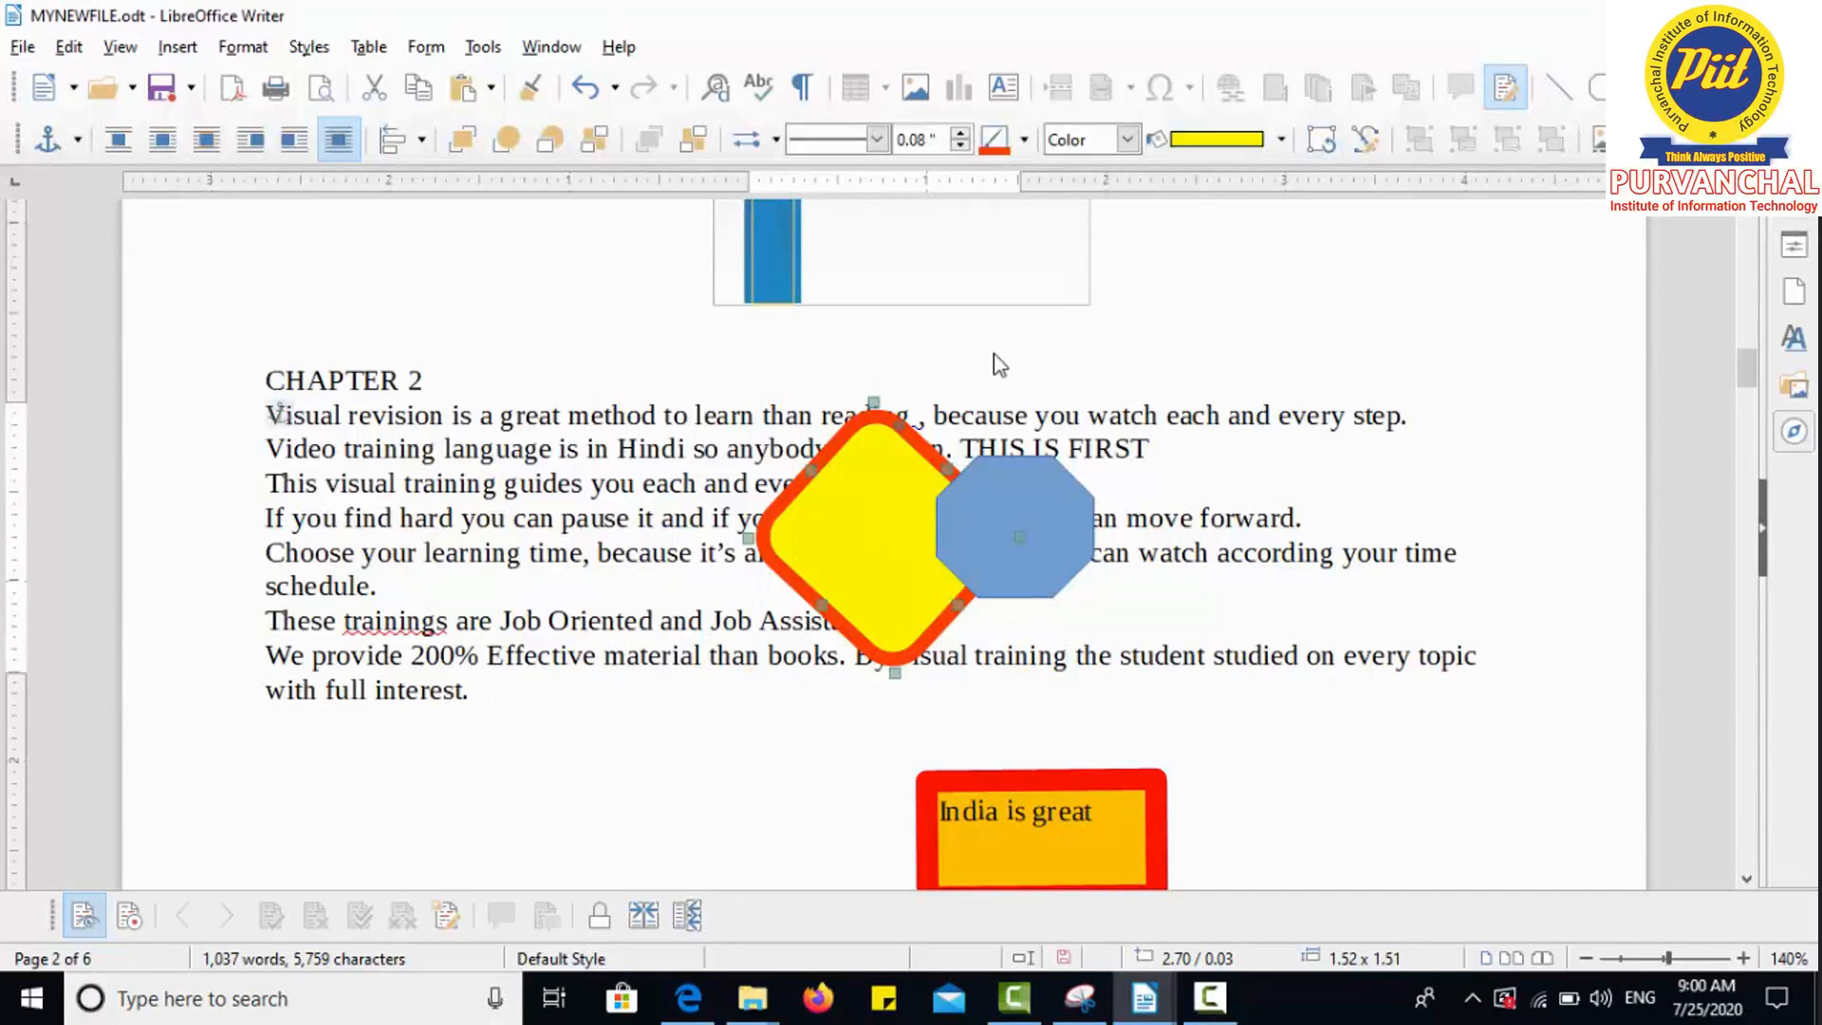
# Step: Caption the diamond 'Drawing 1: MYFIRSTSHAPE' and drag it to the right edge of the text
pyautogui.click(1364, 144)
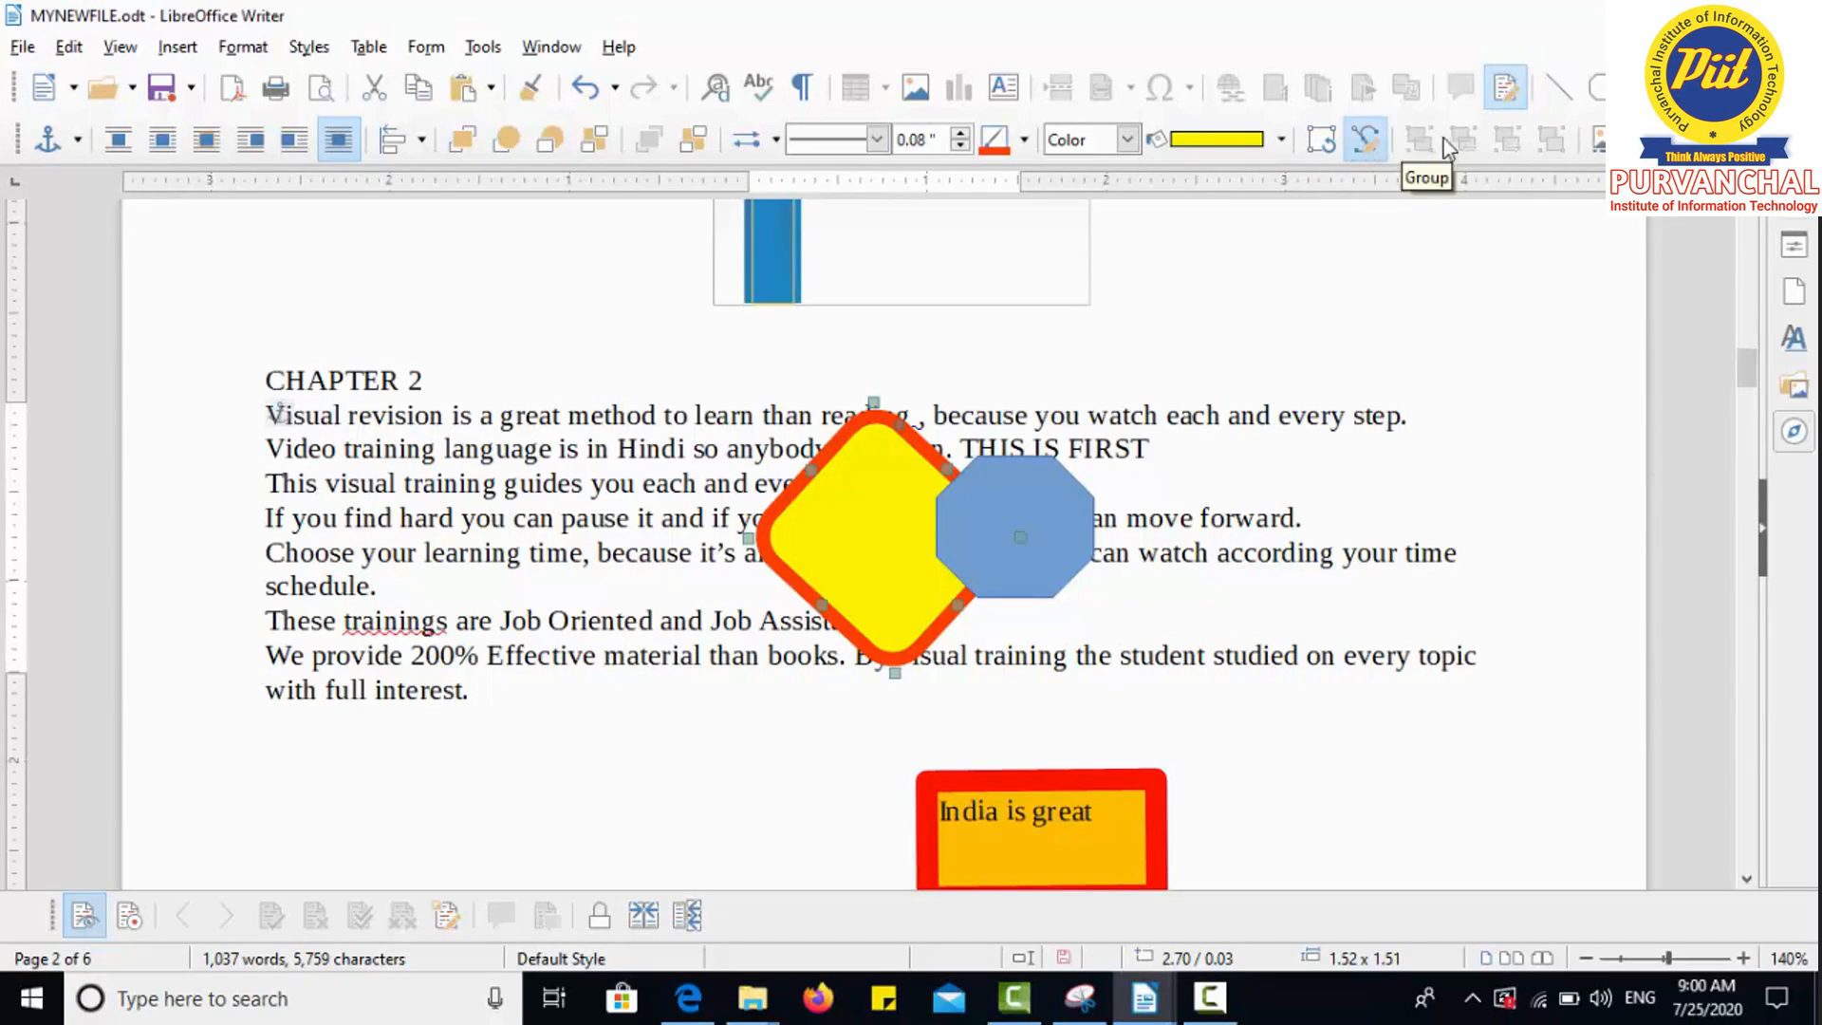
pyautogui.click(1597, 146)
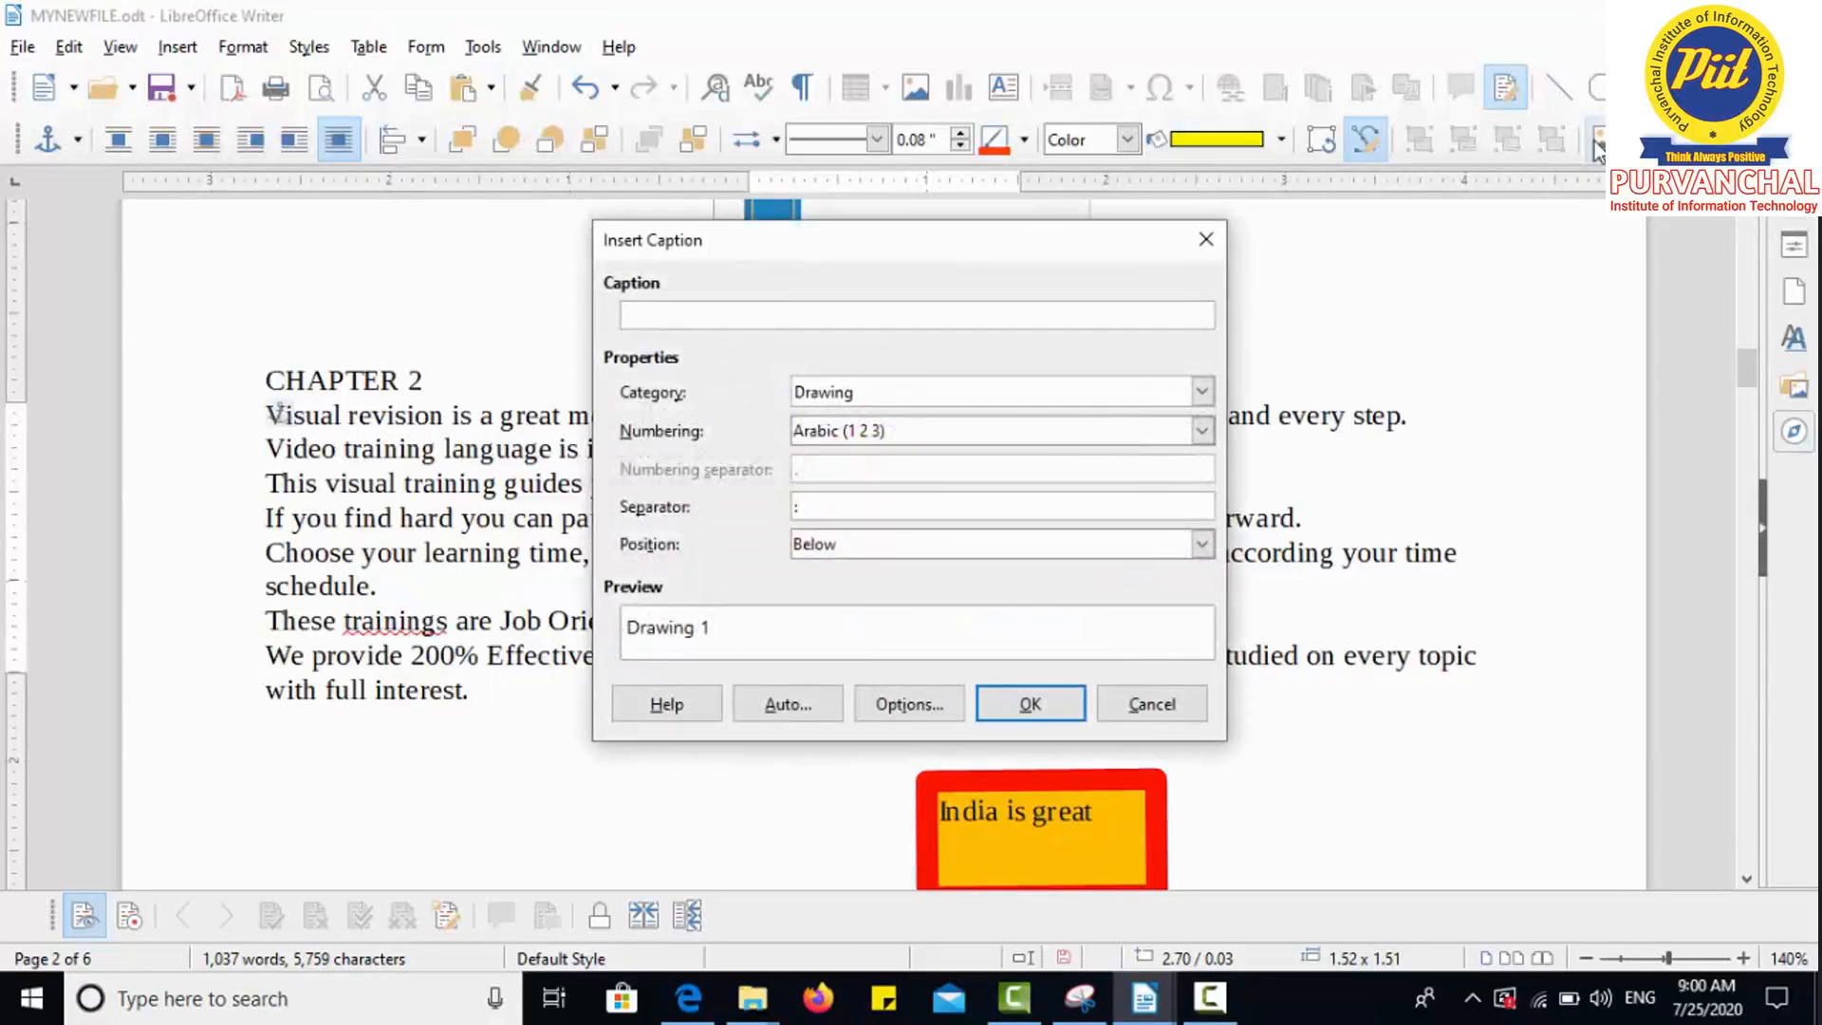
pyautogui.write('MY')
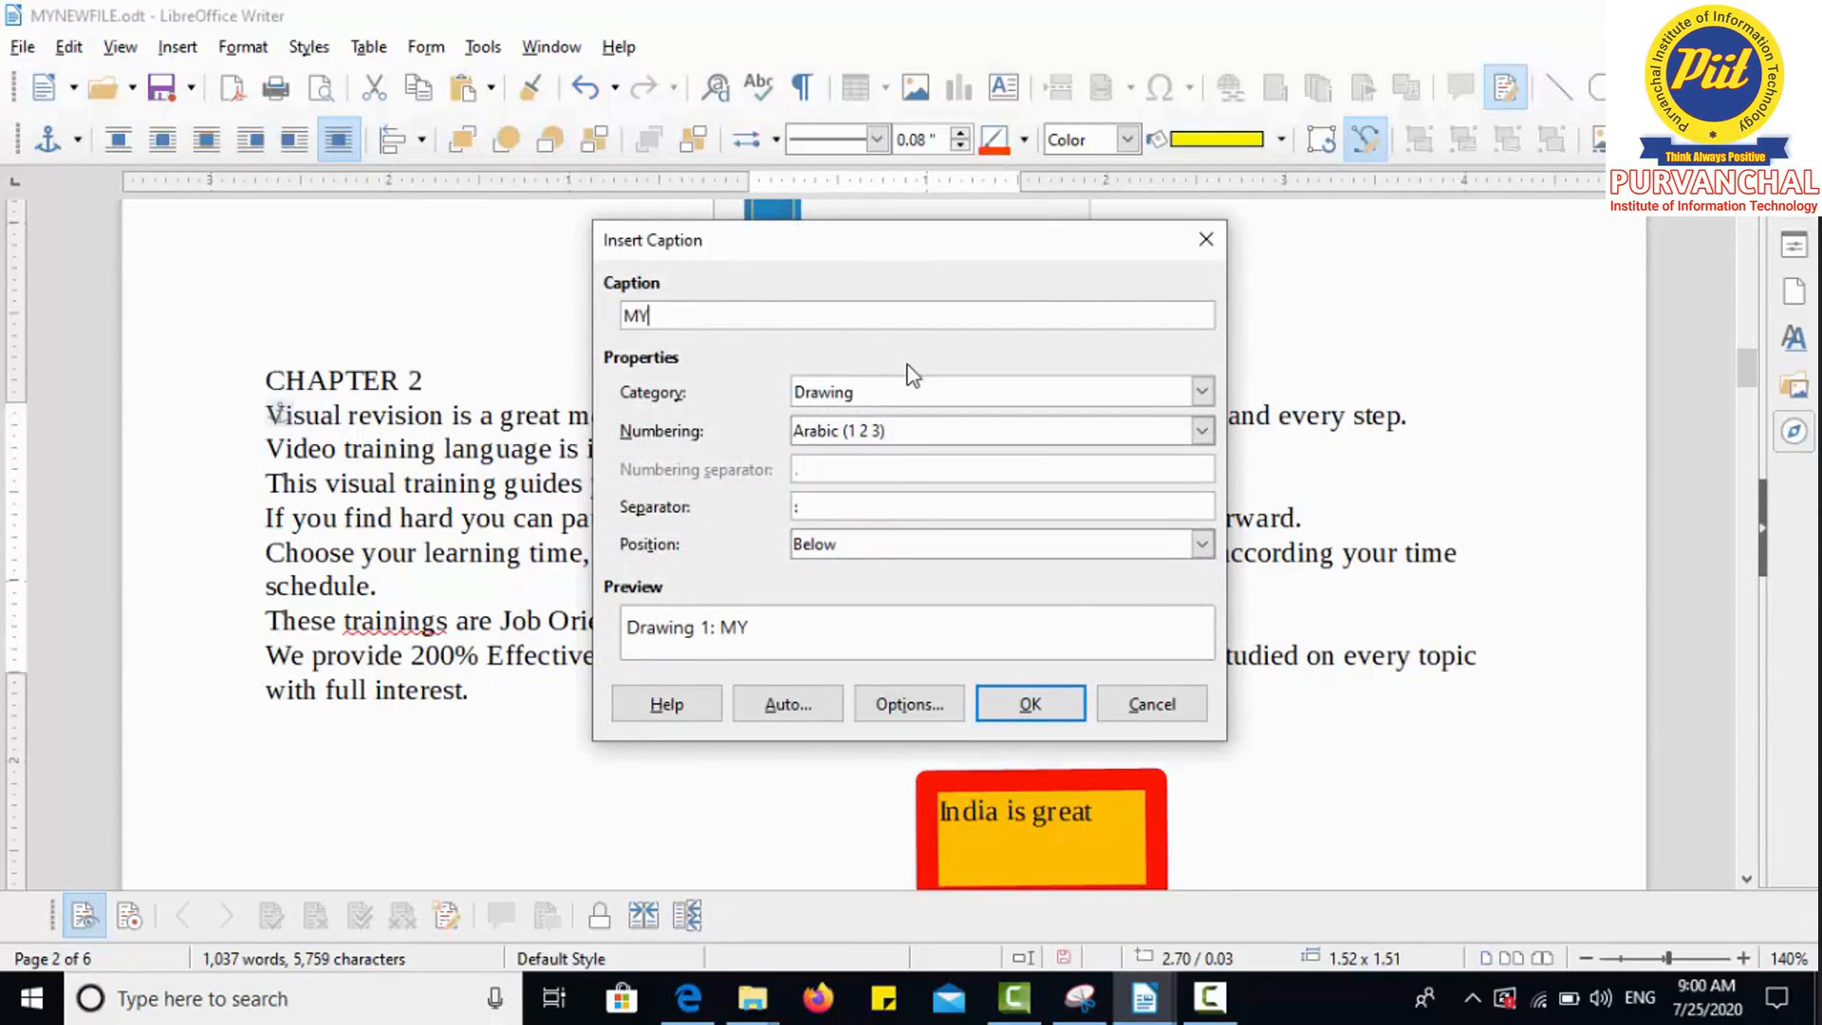
pyautogui.write('TSHAPE')
pyautogui.click(1029, 703)
pyautogui.moveTo(858, 573); pyautogui.dragTo(1434, 699)
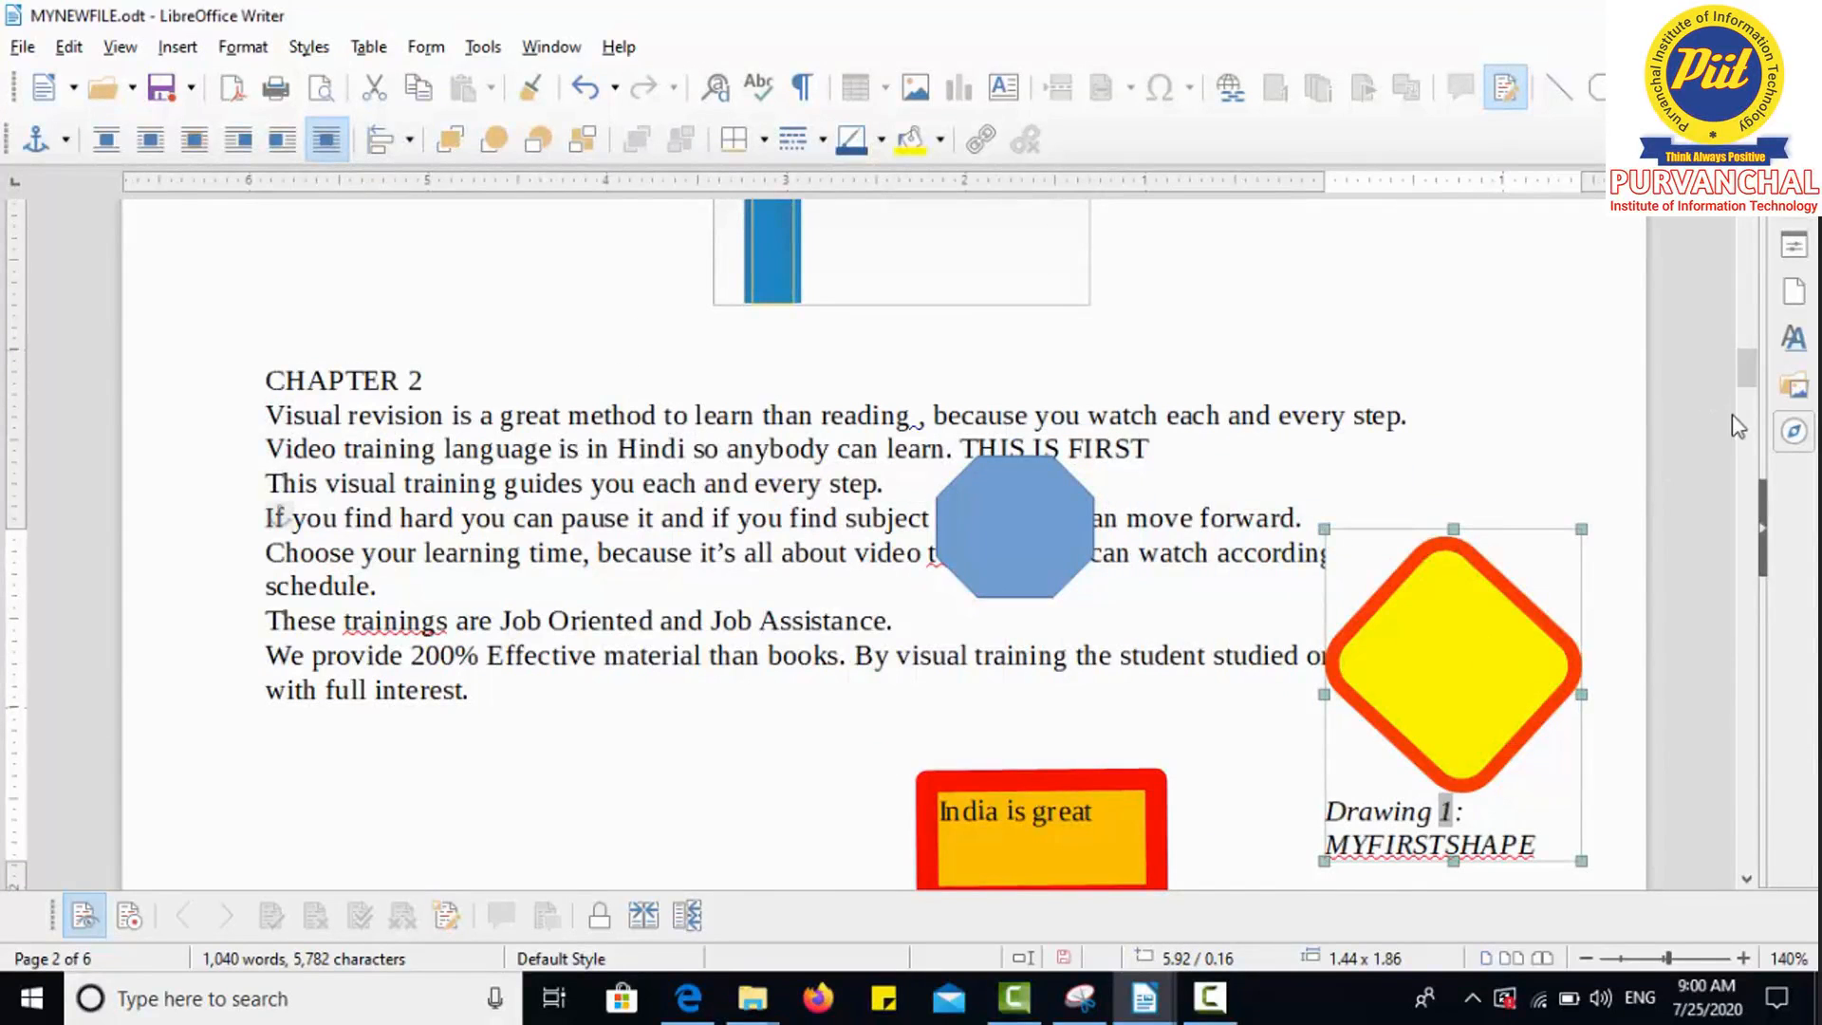
# Step: Show the Drawing toolbar, reselect the yellow diamond, and pick the Line tool
pyautogui.click(1412, 395)
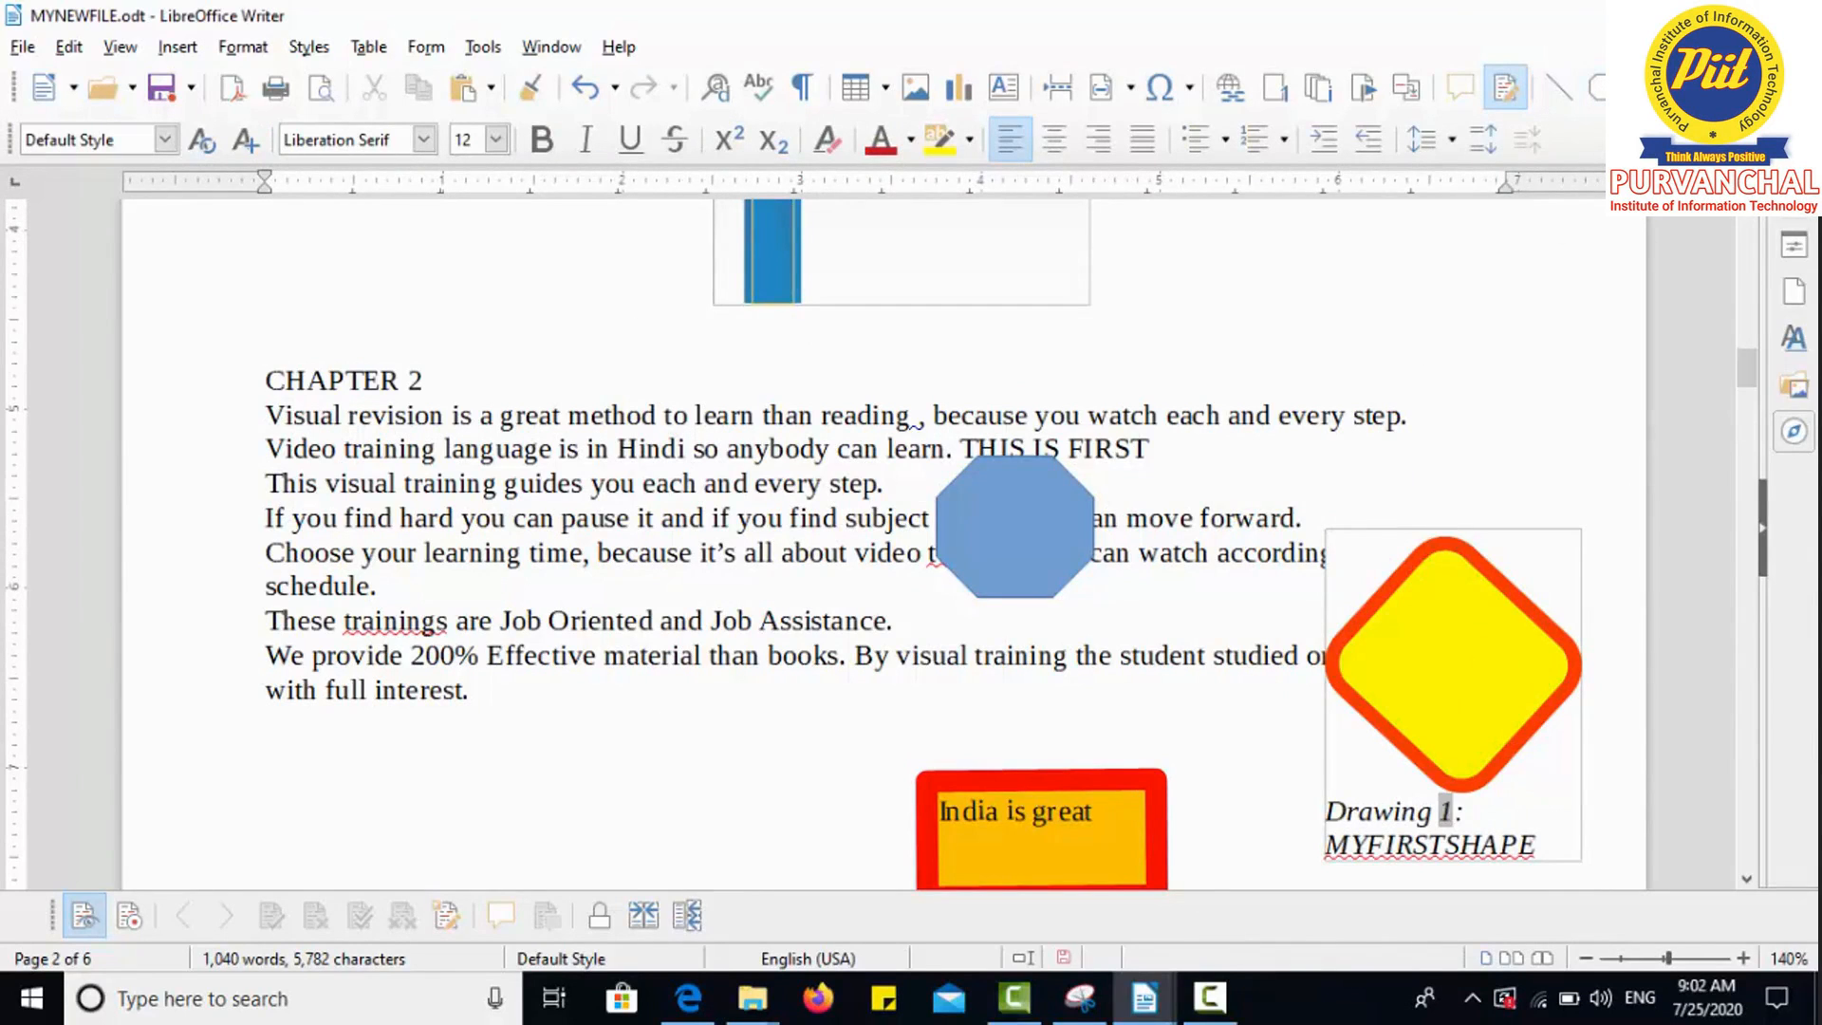
pyautogui.click(1662, 87)
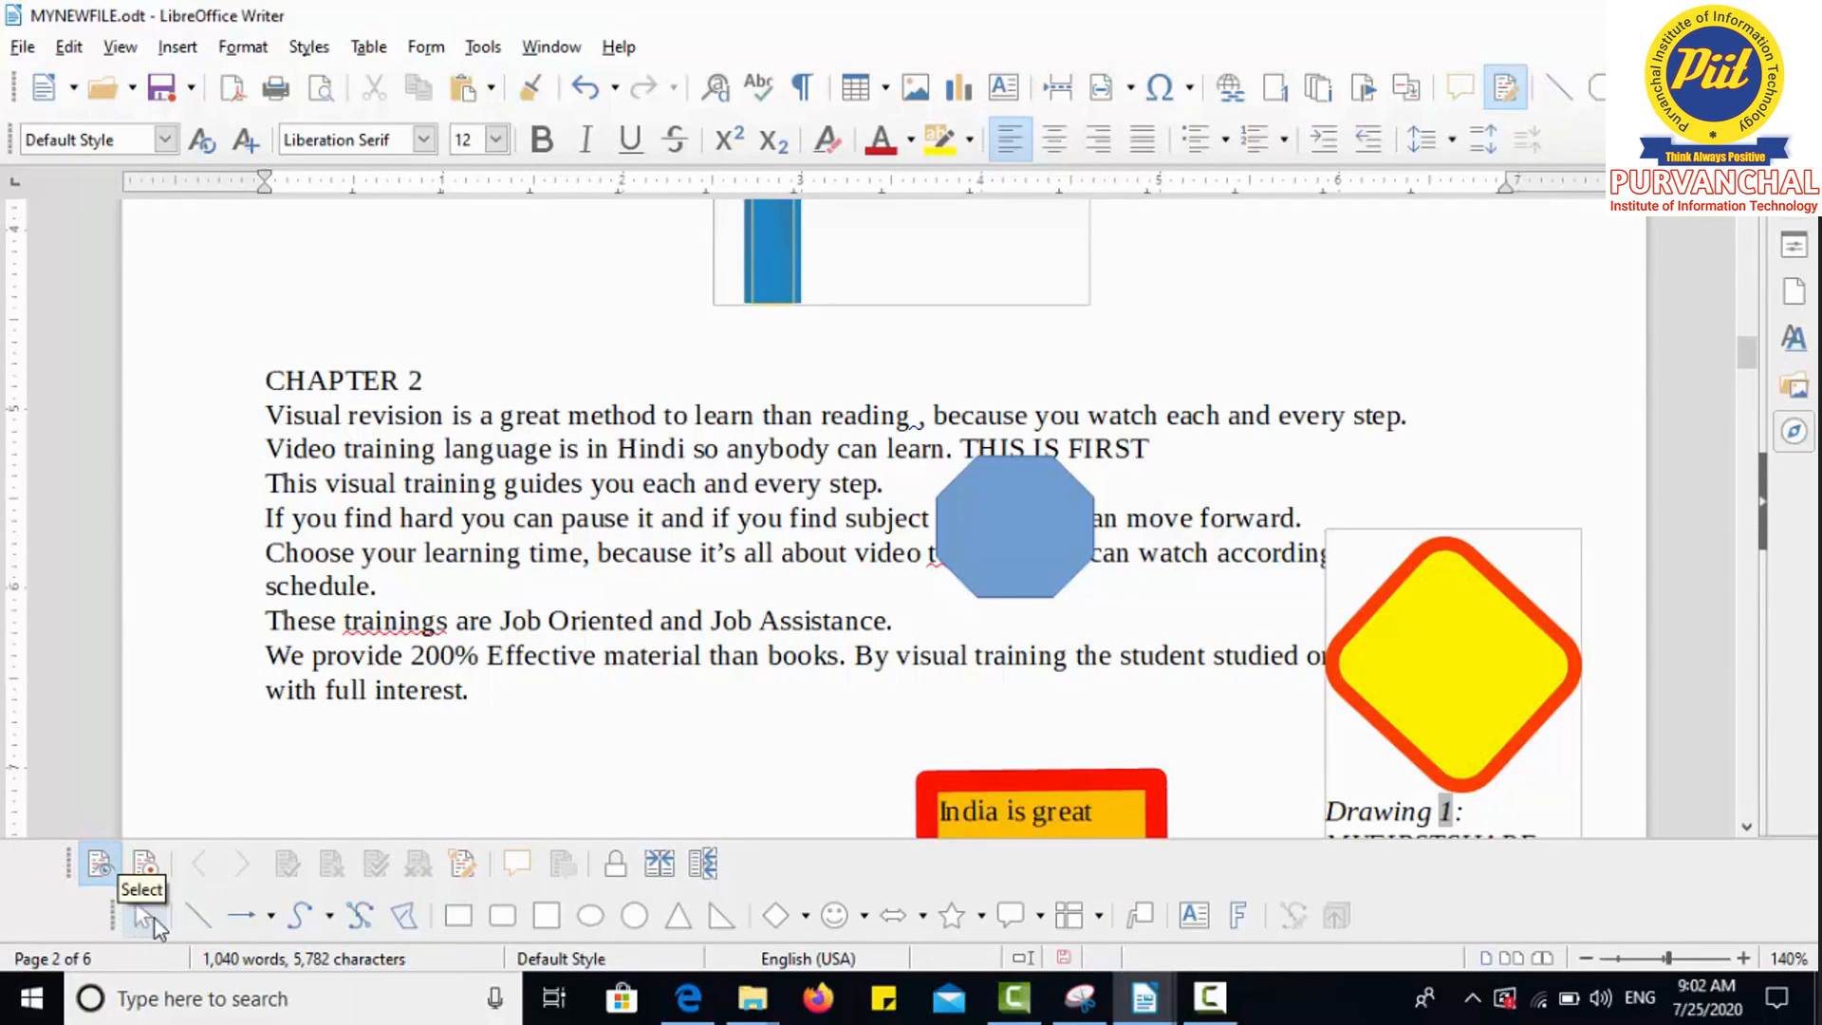
pyautogui.click(149, 913)
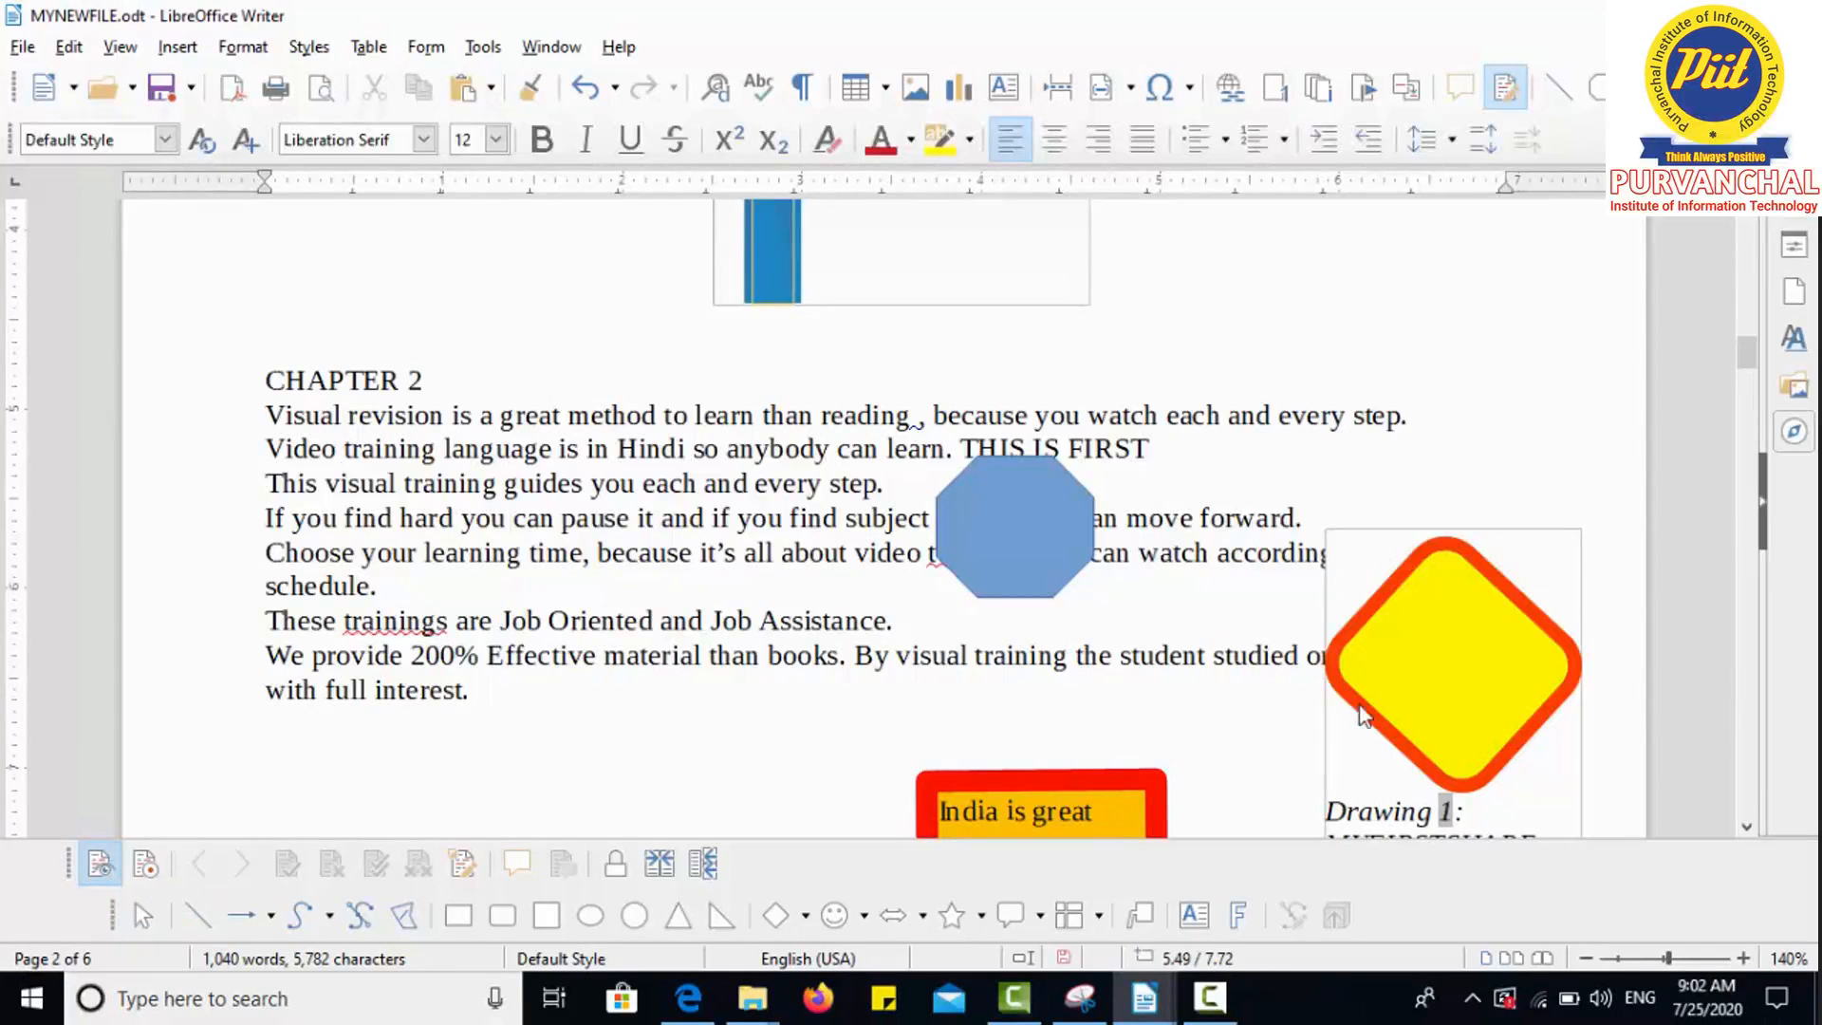
pyautogui.click(1380, 691)
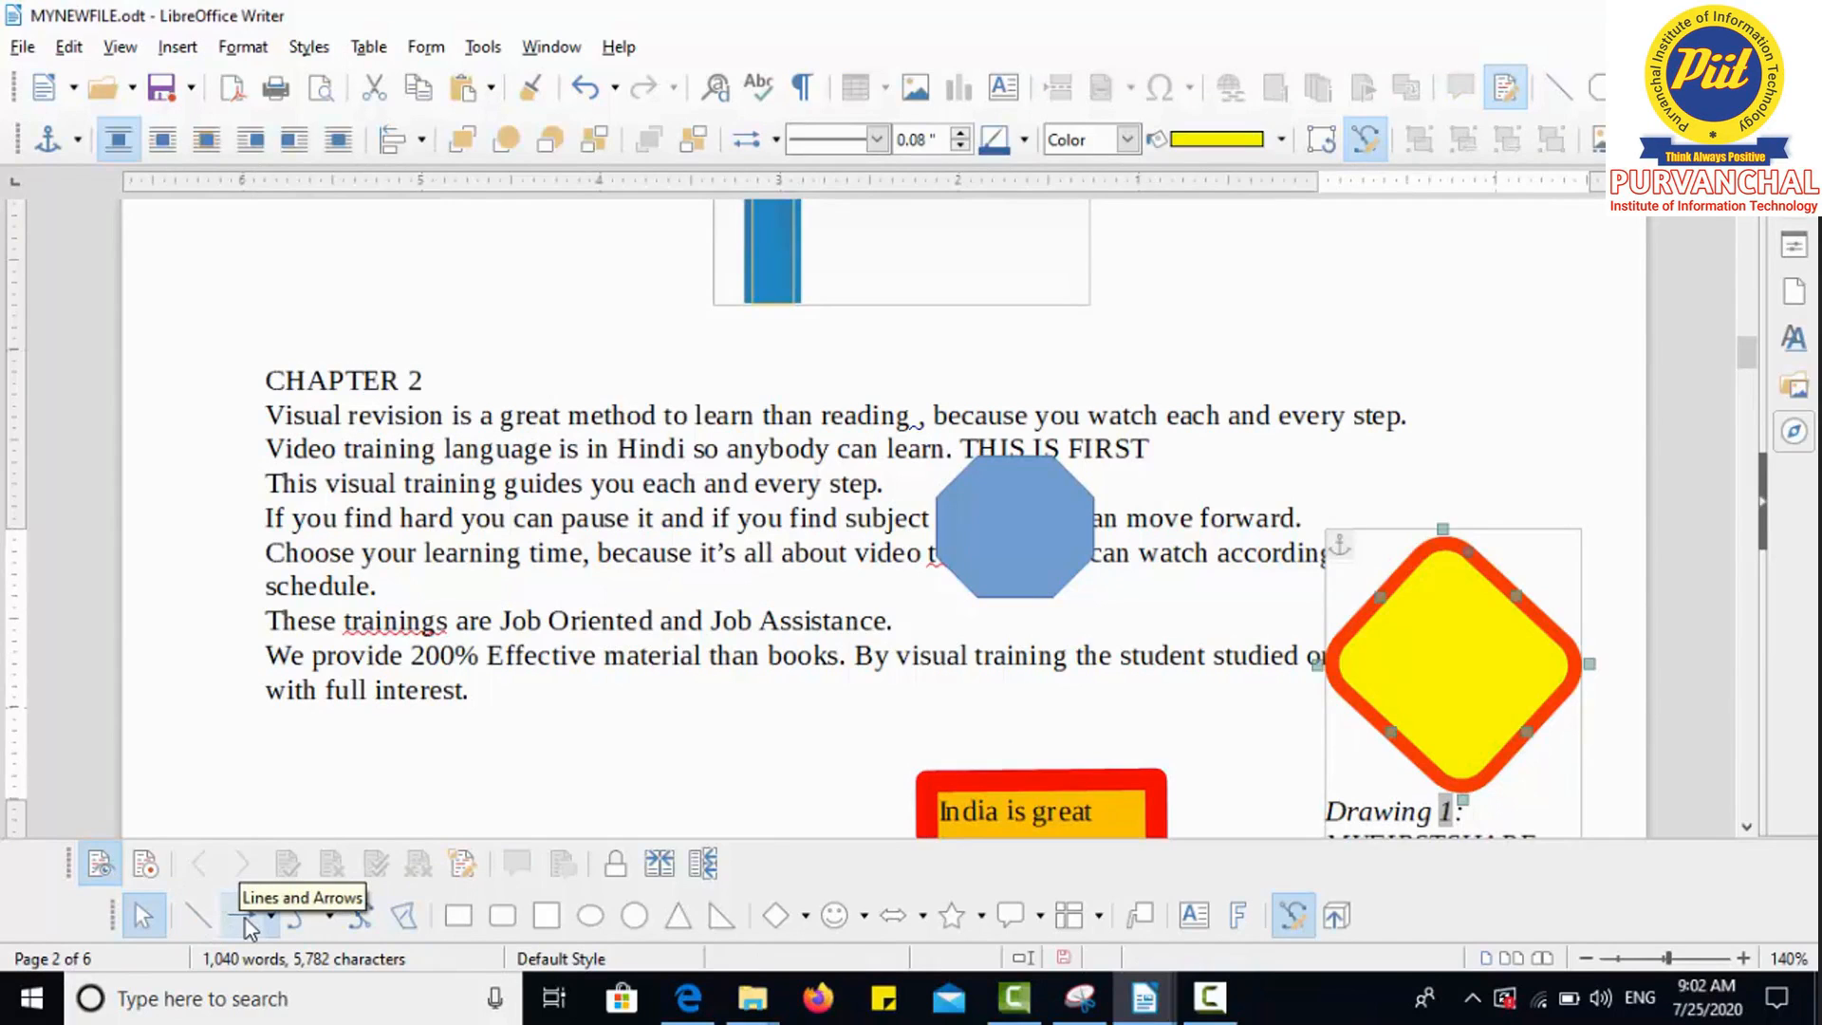
pyautogui.click(198, 914)
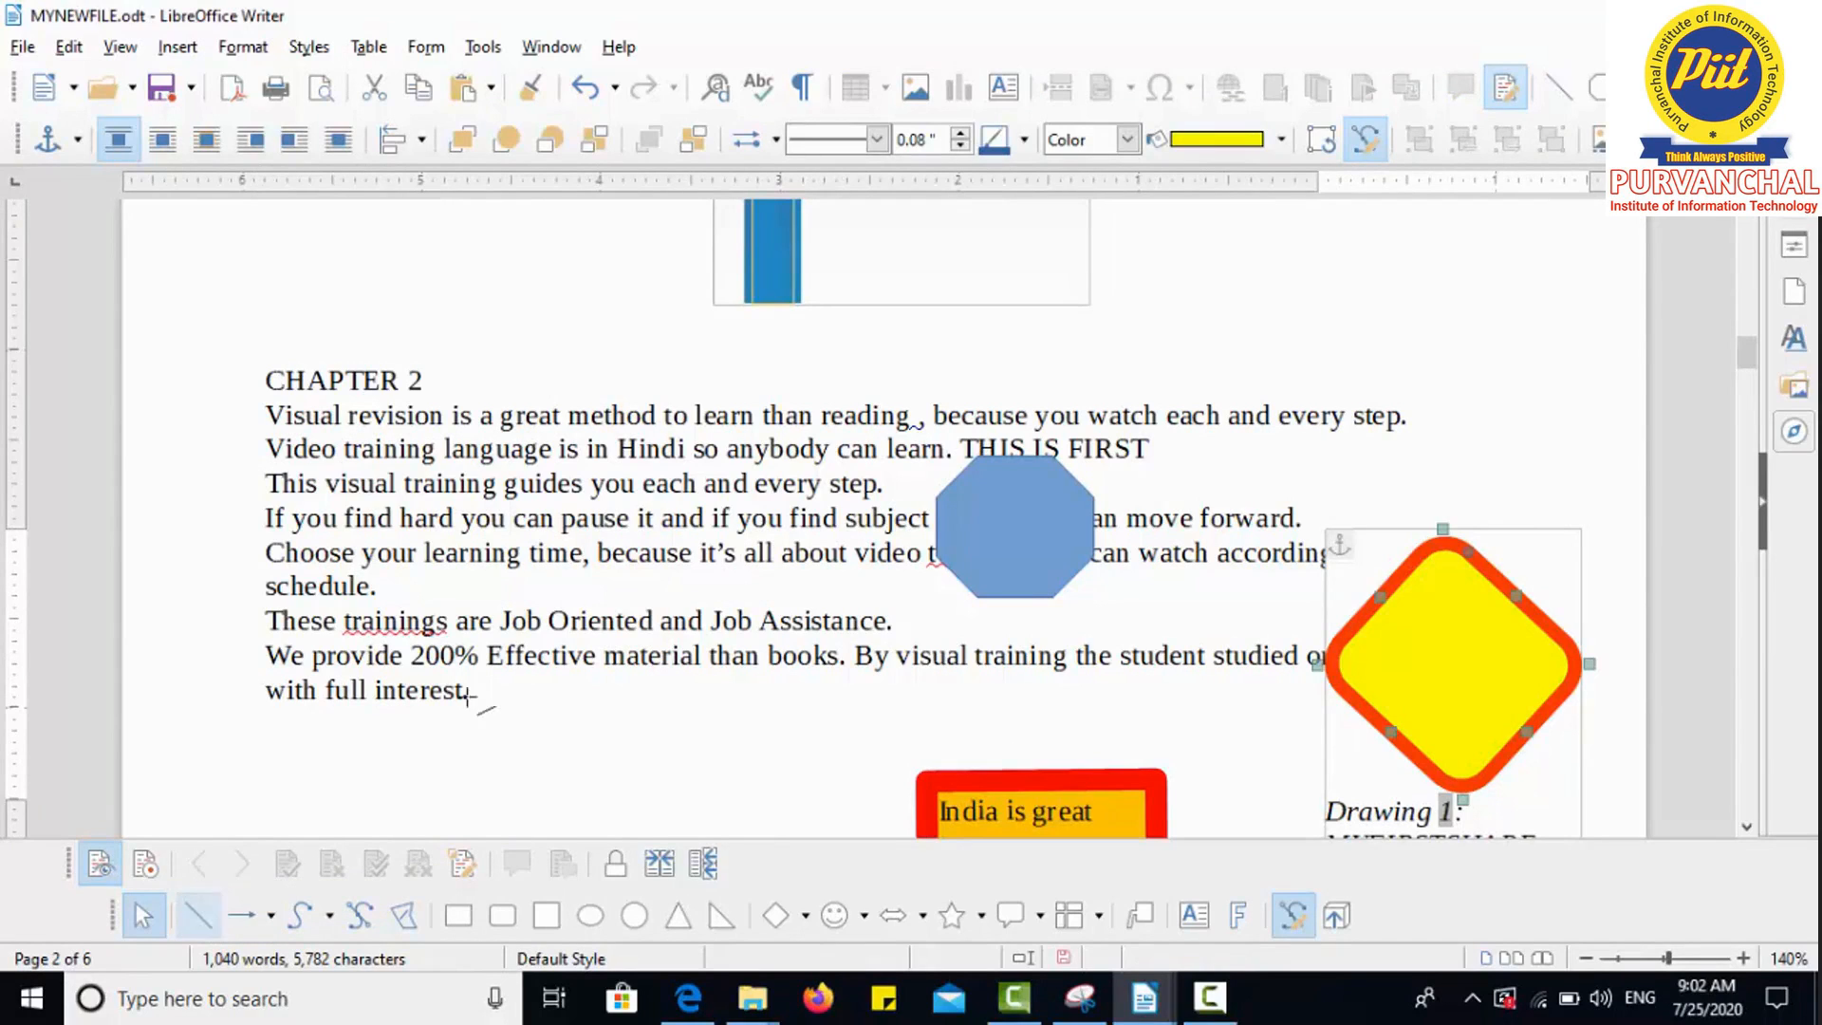
# Step: Draw a horizontal line below the last paragraph with decorated ends, and save with Ctrl+S
pyautogui.moveTo(380, 746); pyautogui.dragTo(604, 746)
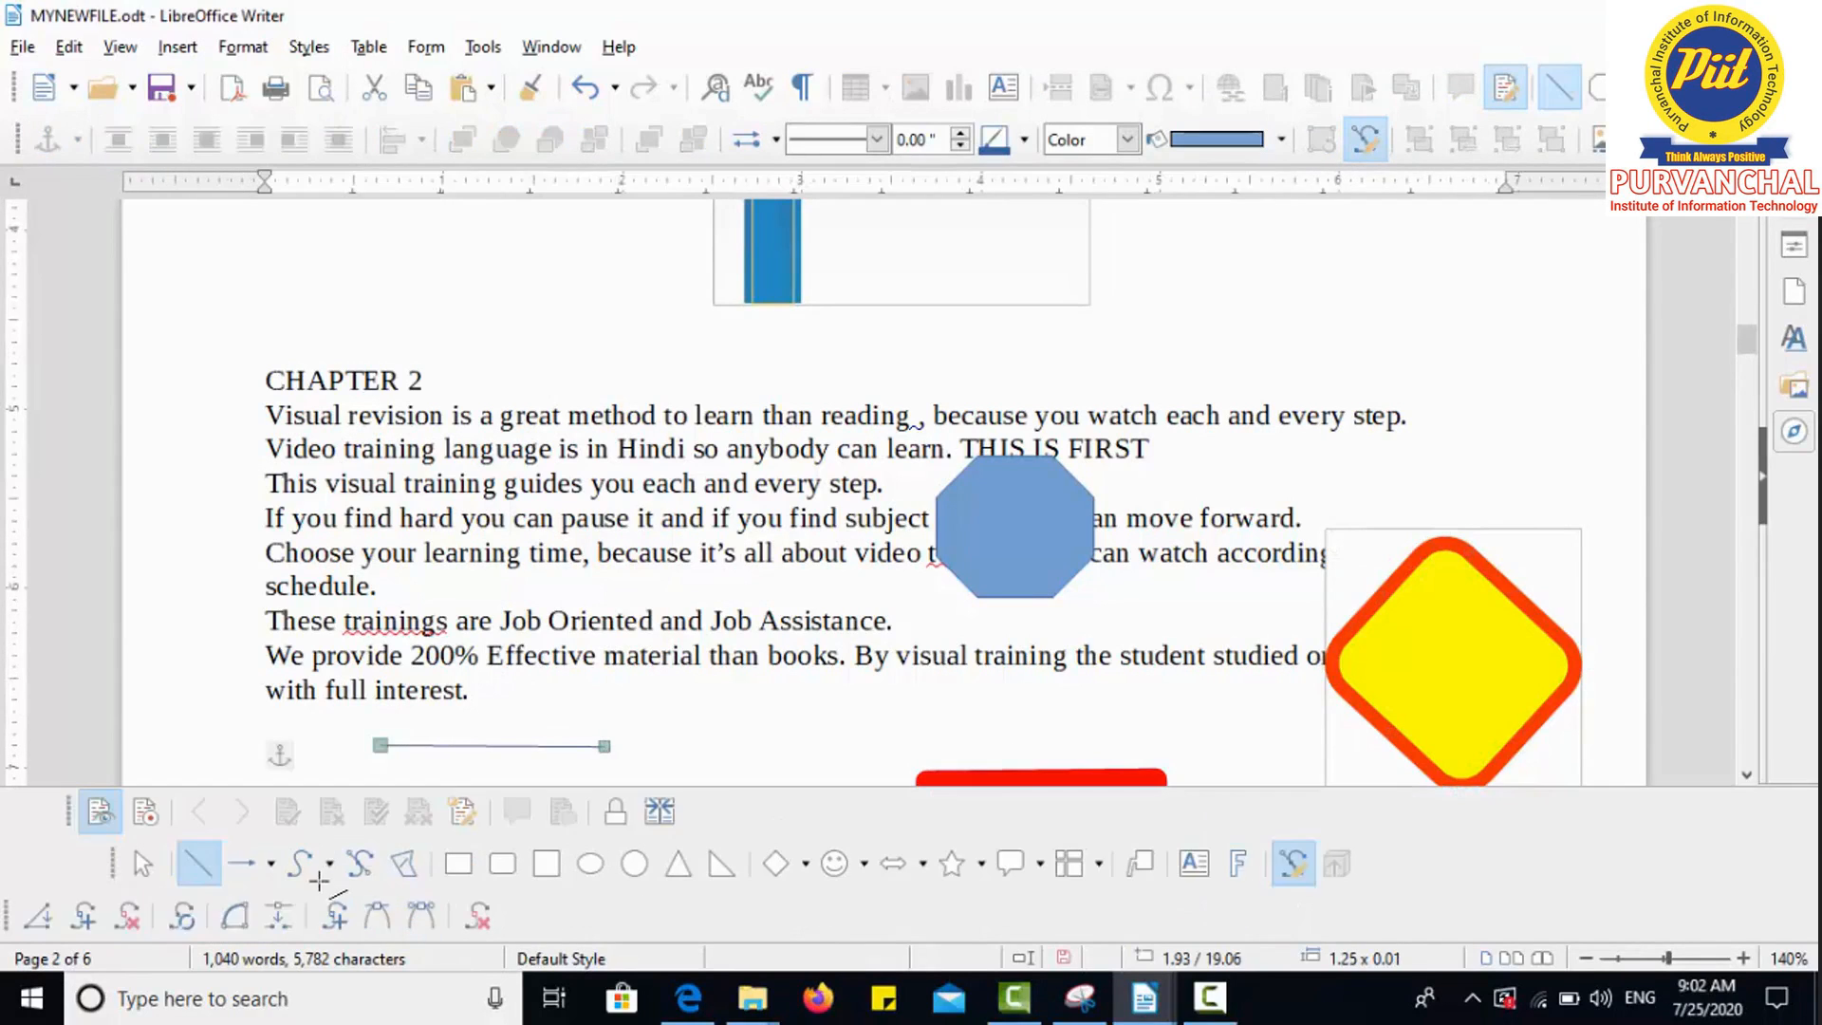
pyautogui.click(271, 863)
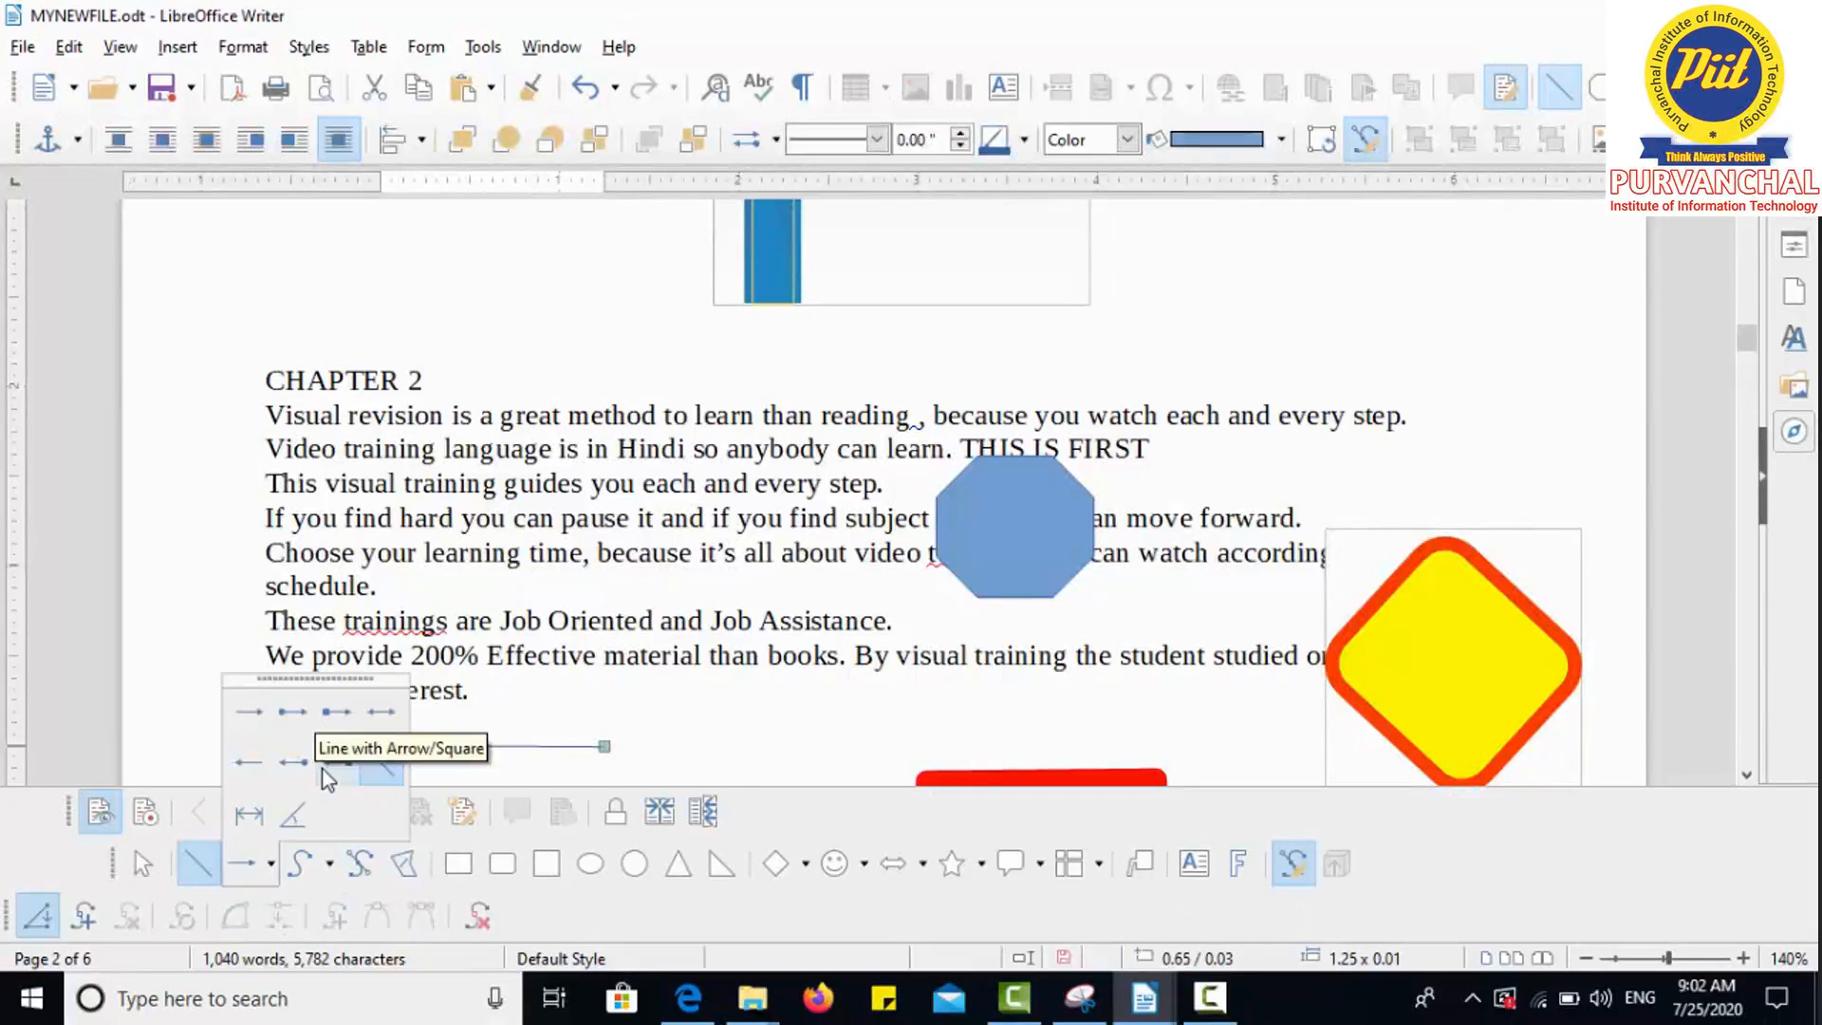
pyautogui.click(289, 764)
pyautogui.hotkey('ctrl', 's')
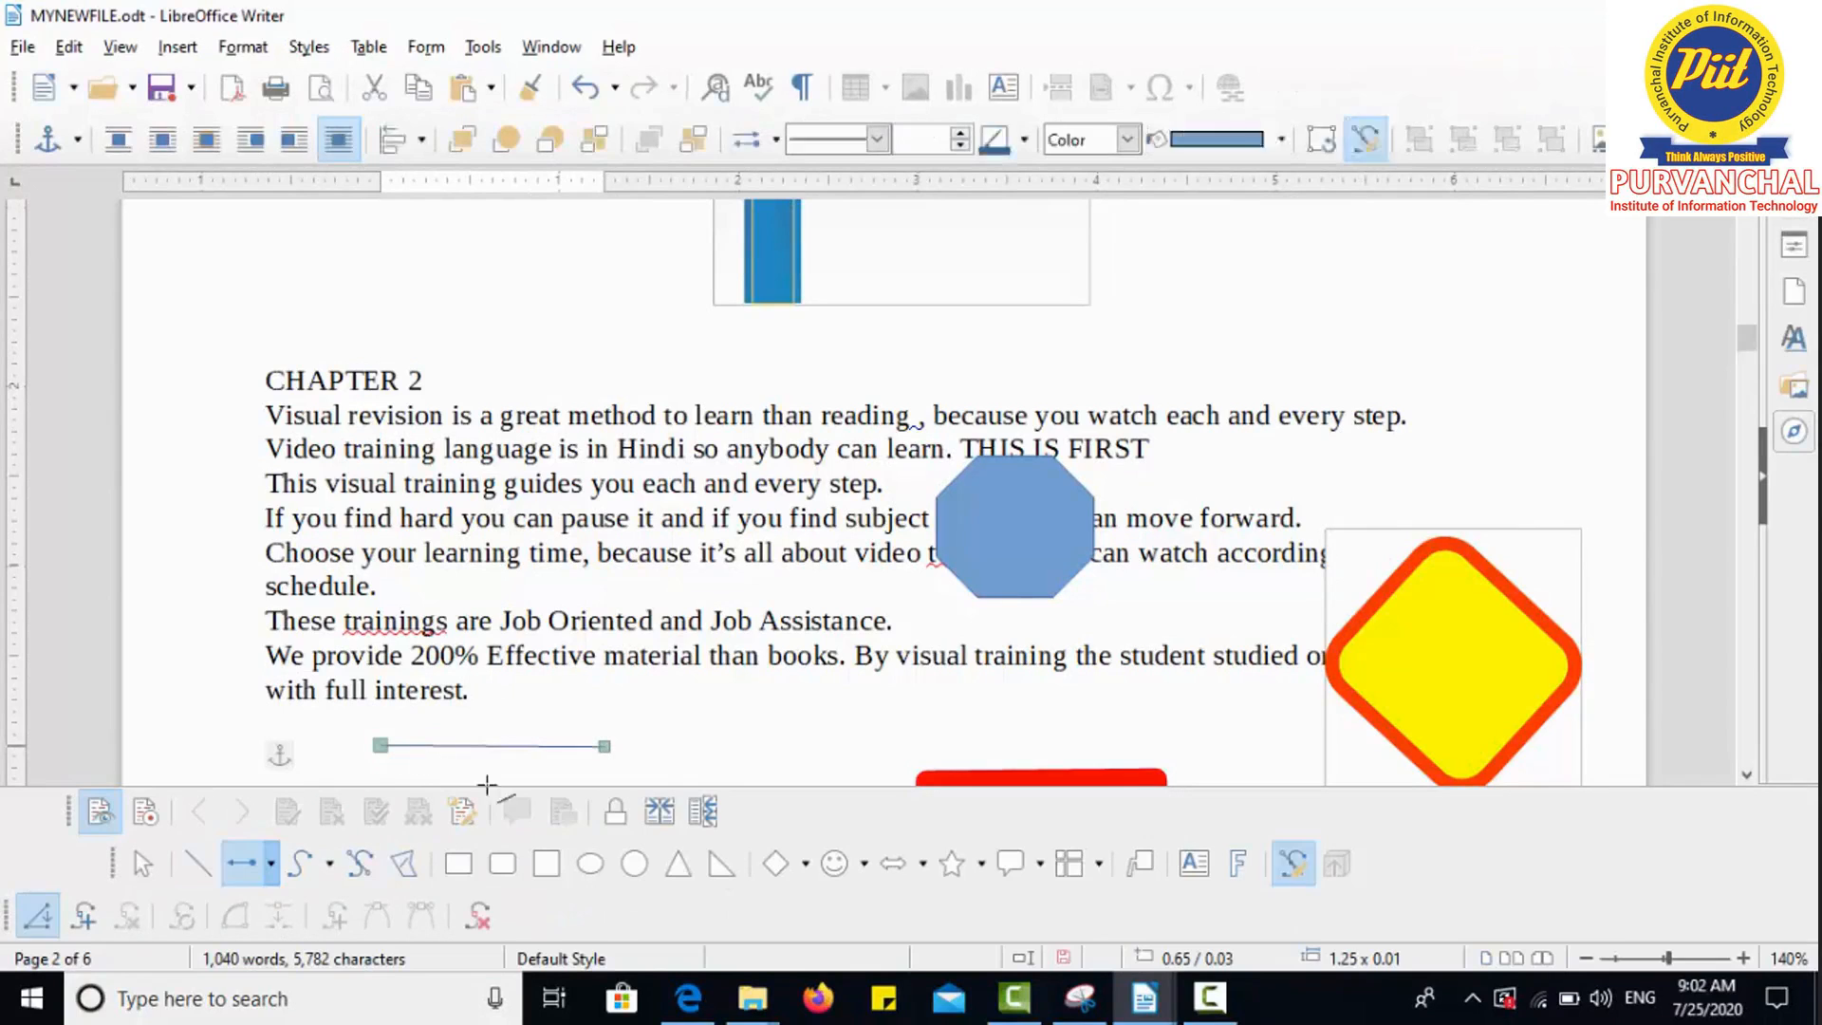
# Step: Choose a polygon from Curves and Polygons, then the Right Triangle shape
pyautogui.click(327, 873)
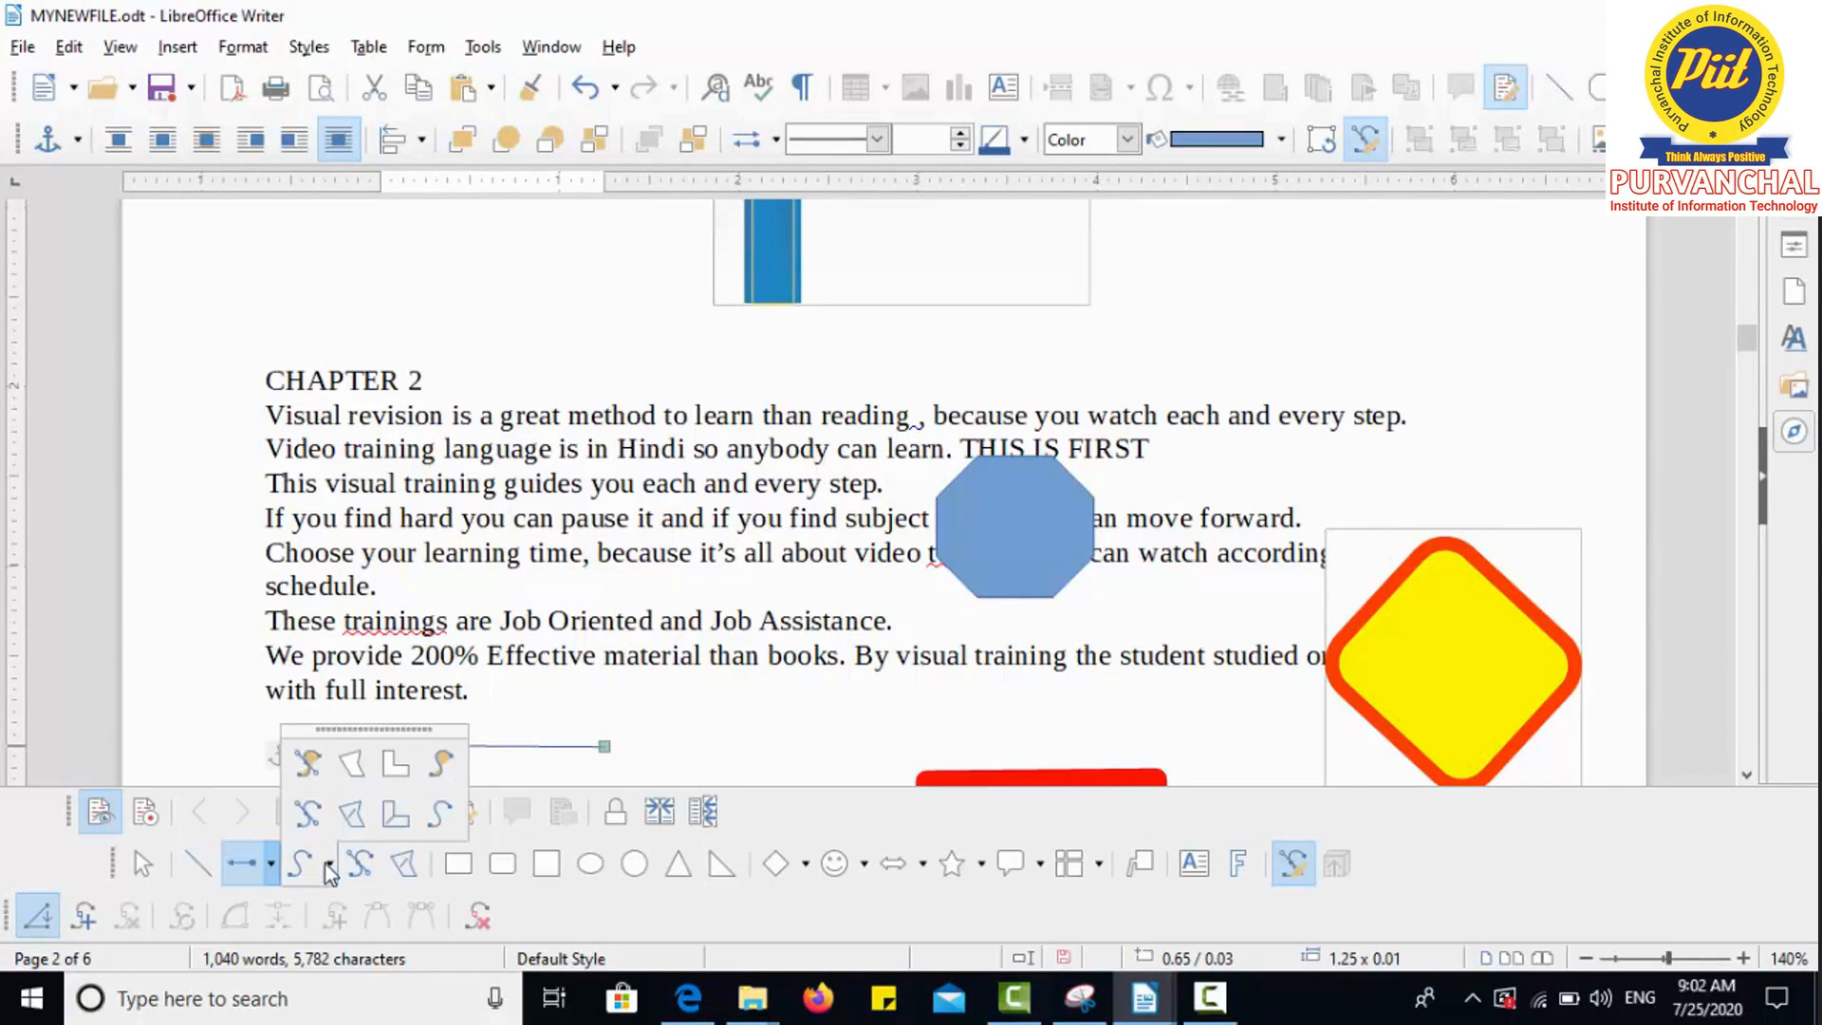
pyautogui.click(312, 780)
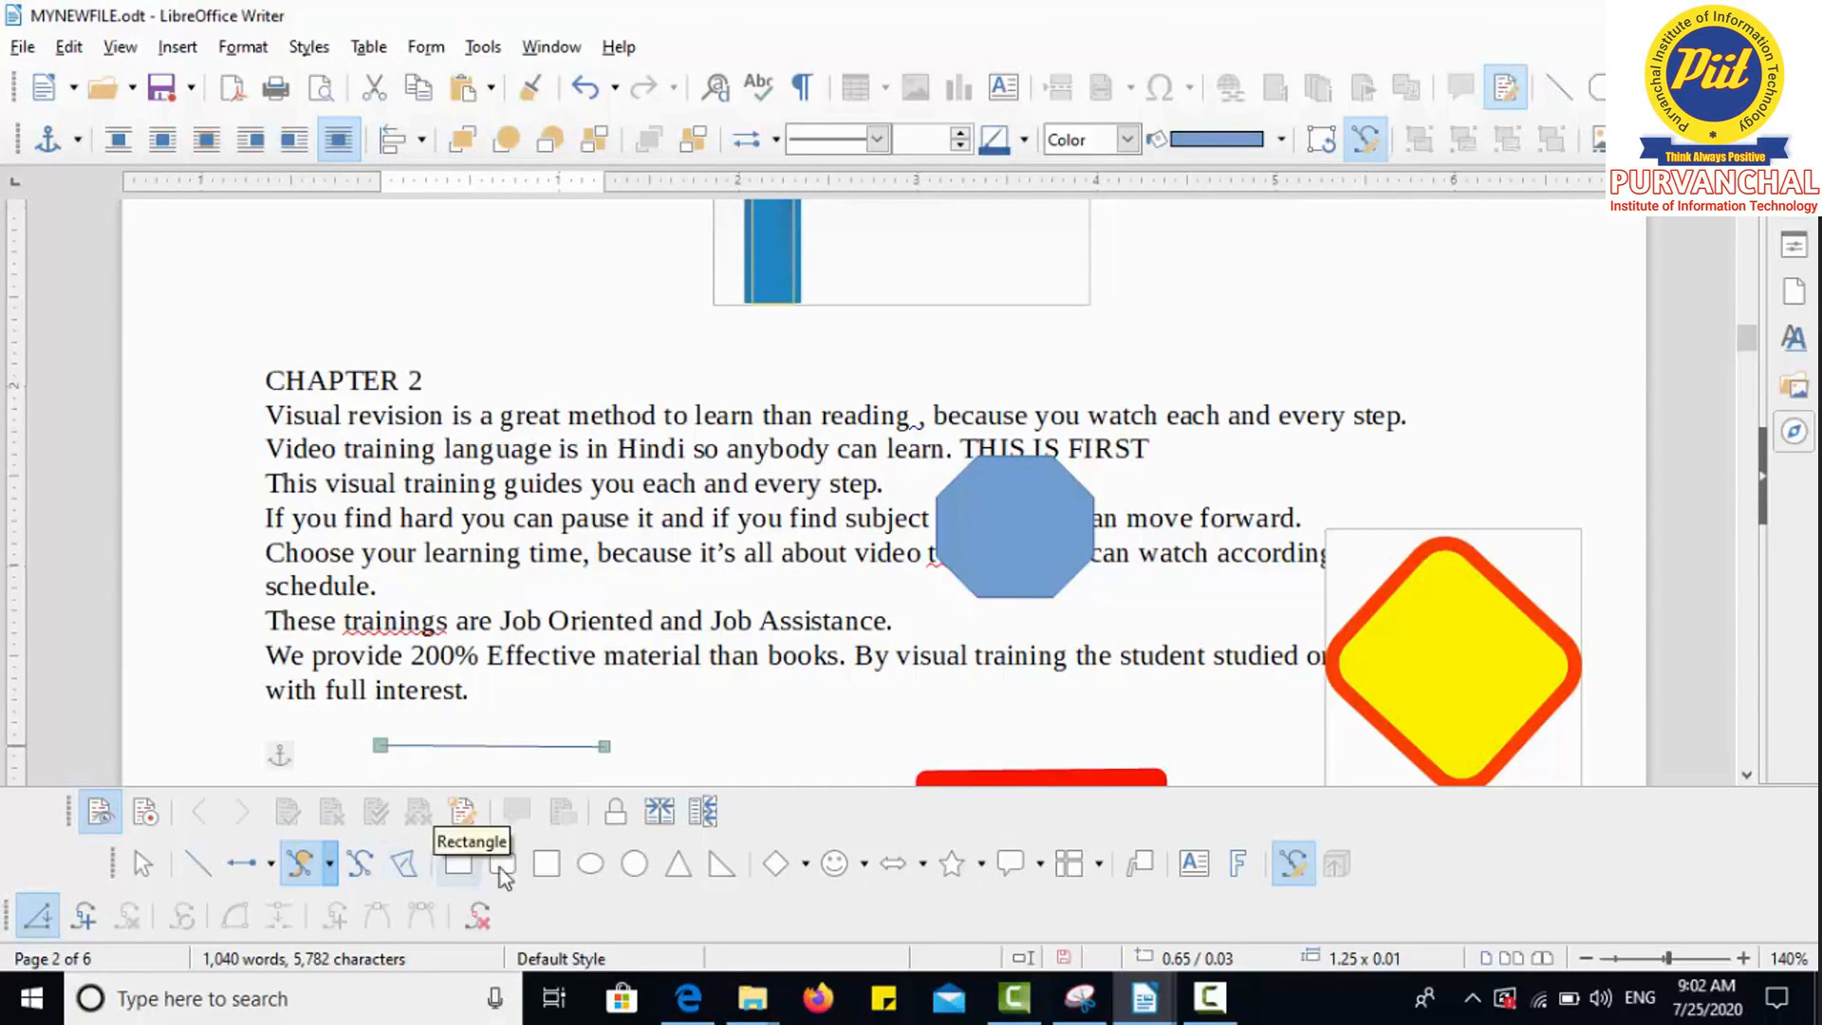
pyautogui.click(731, 871)
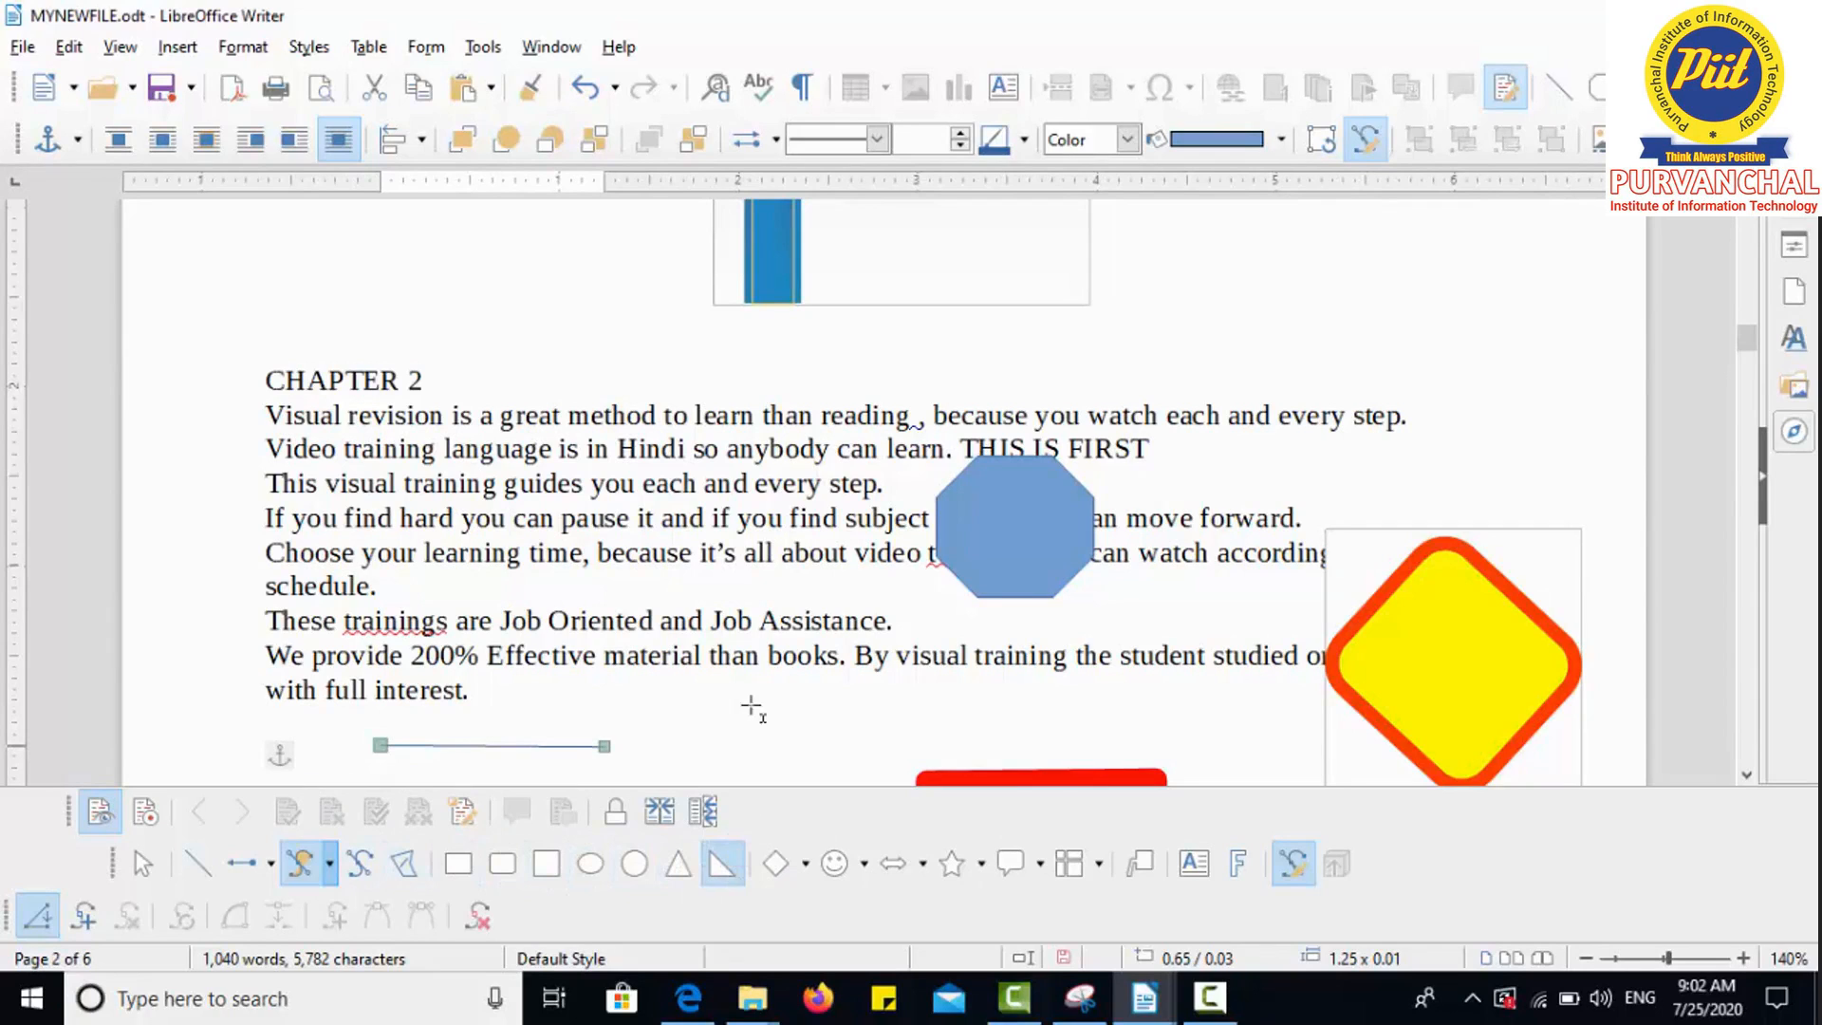
# Step: Draw a right triangle and a Prohibited symbol shape below the paragraph text
pyautogui.moveTo(752, 712); pyautogui.dragTo(840, 773)
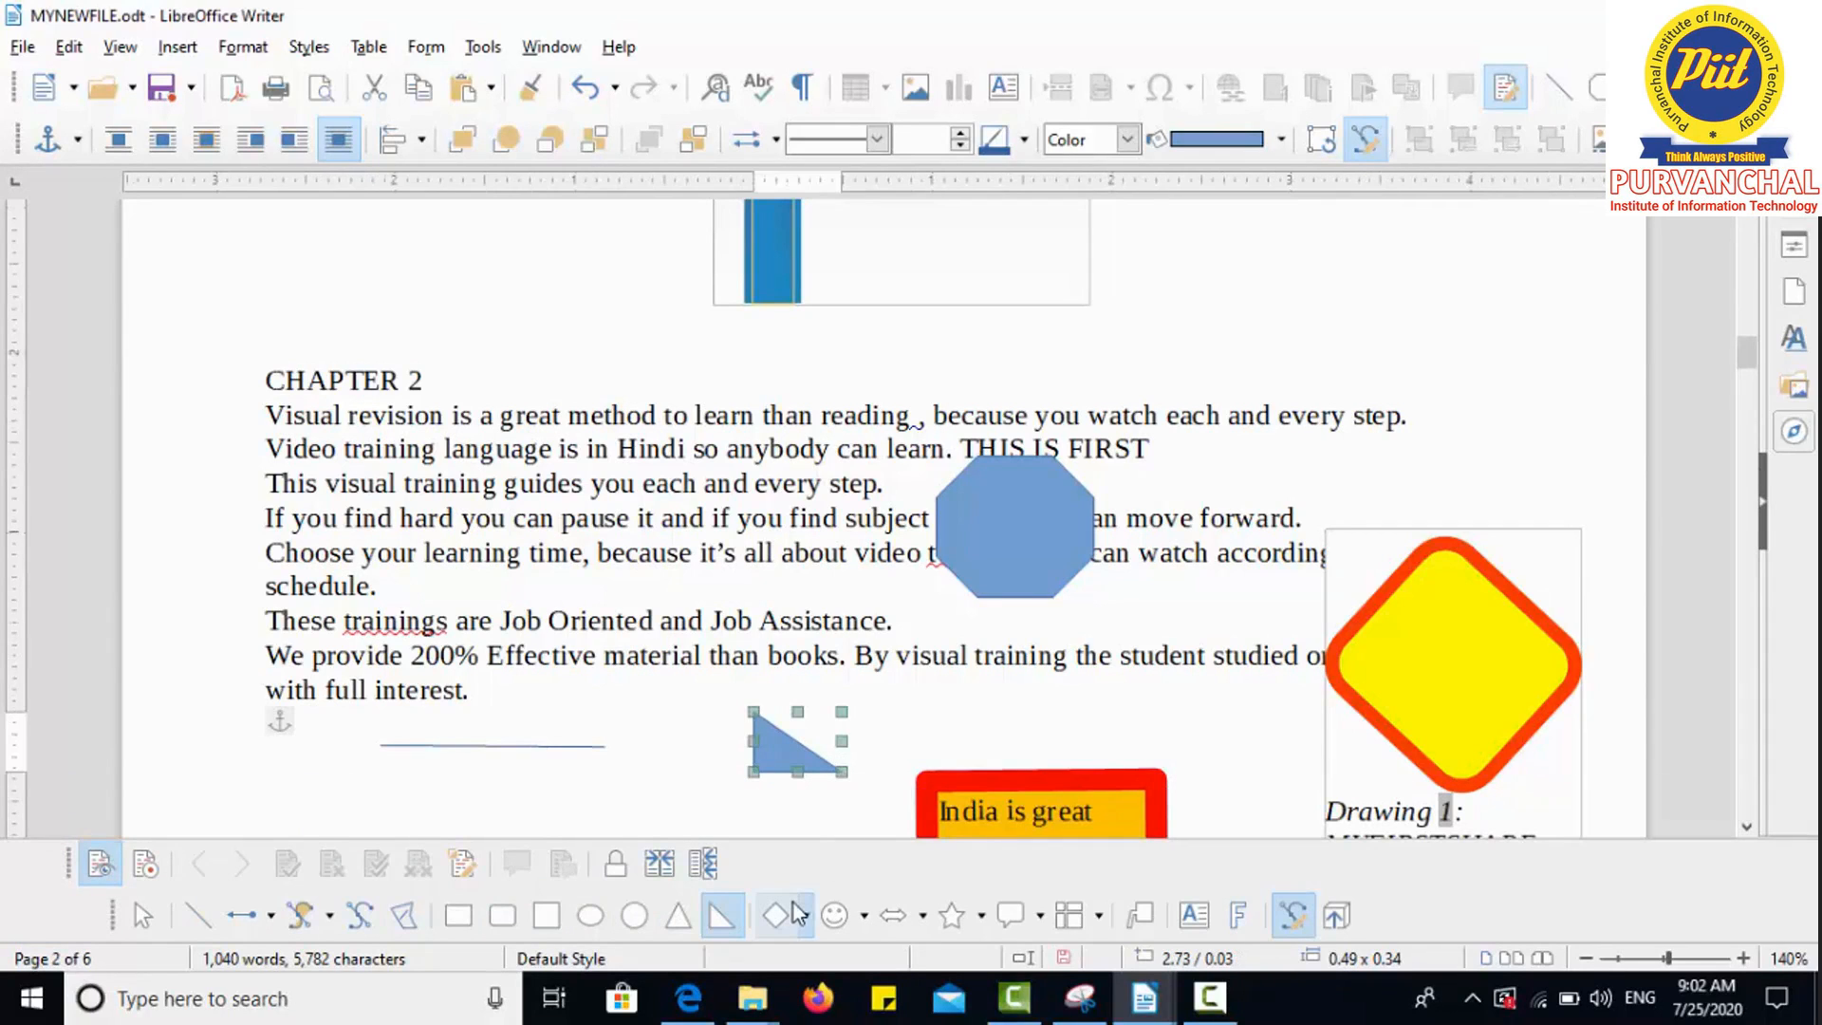
pyautogui.click(864, 917)
pyautogui.click(887, 815)
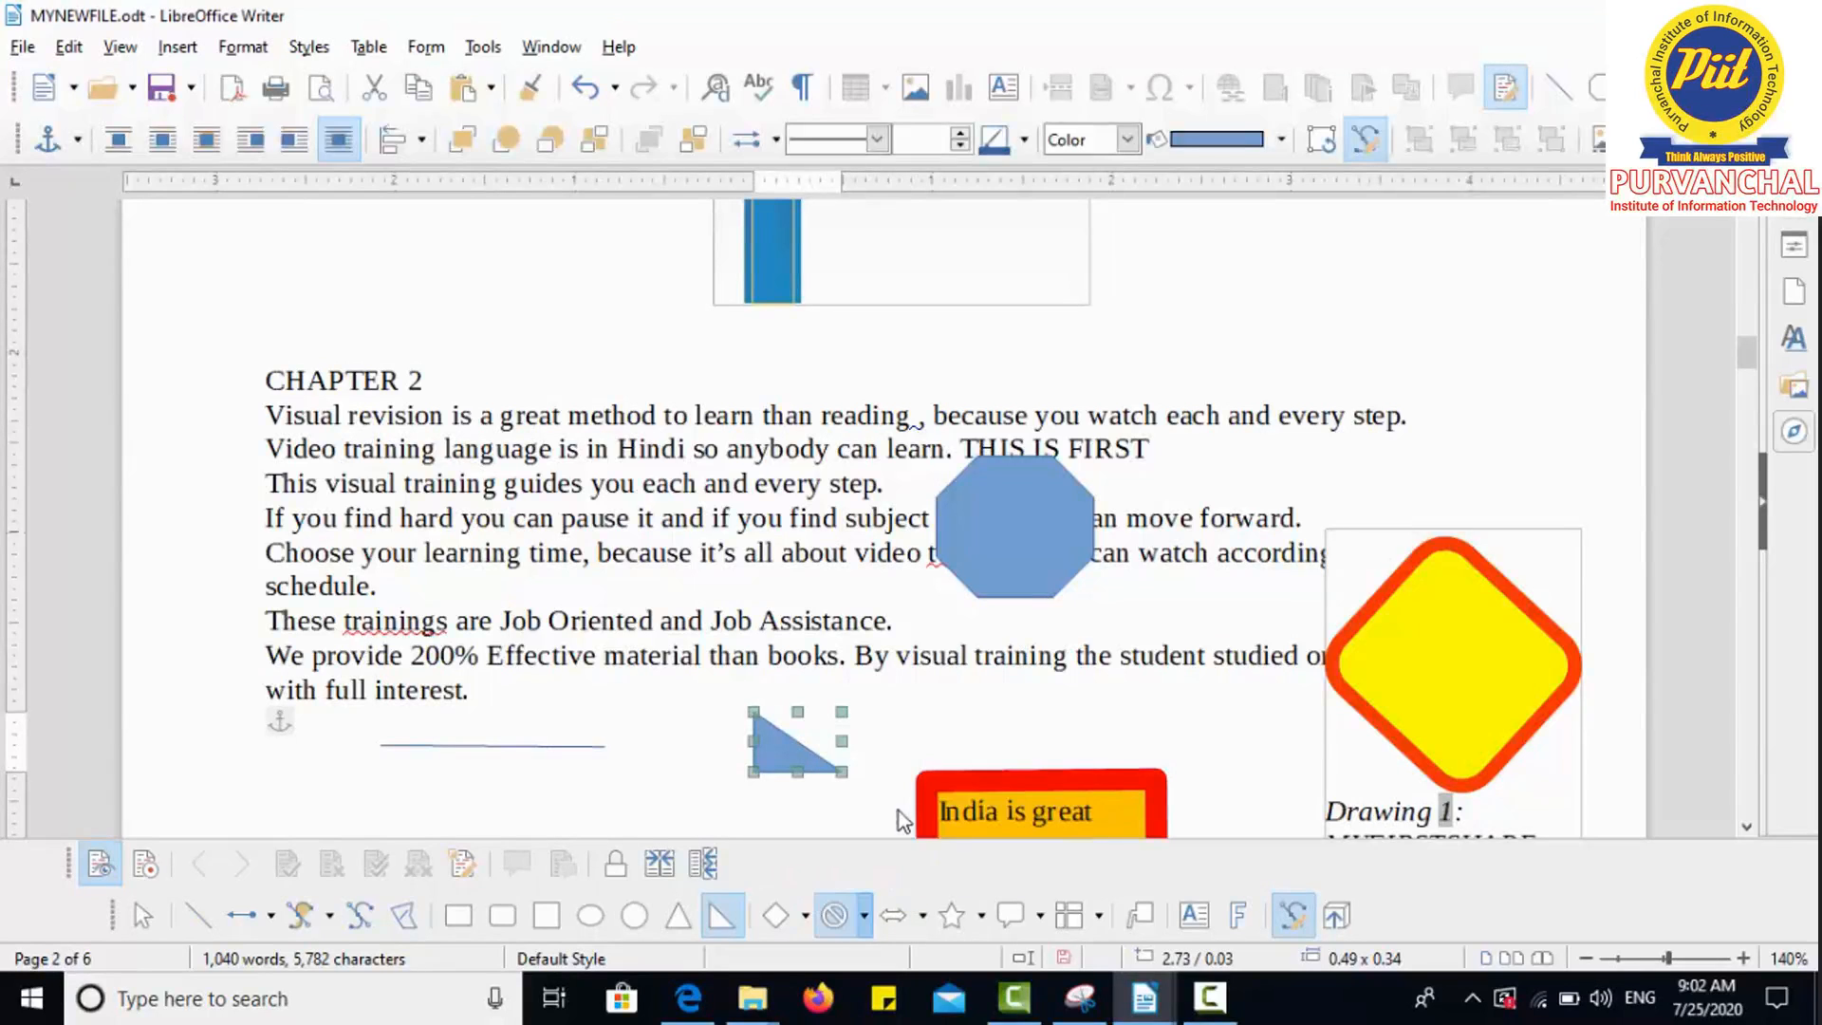
pyautogui.moveTo(555, 754); pyautogui.dragTo(633, 822)
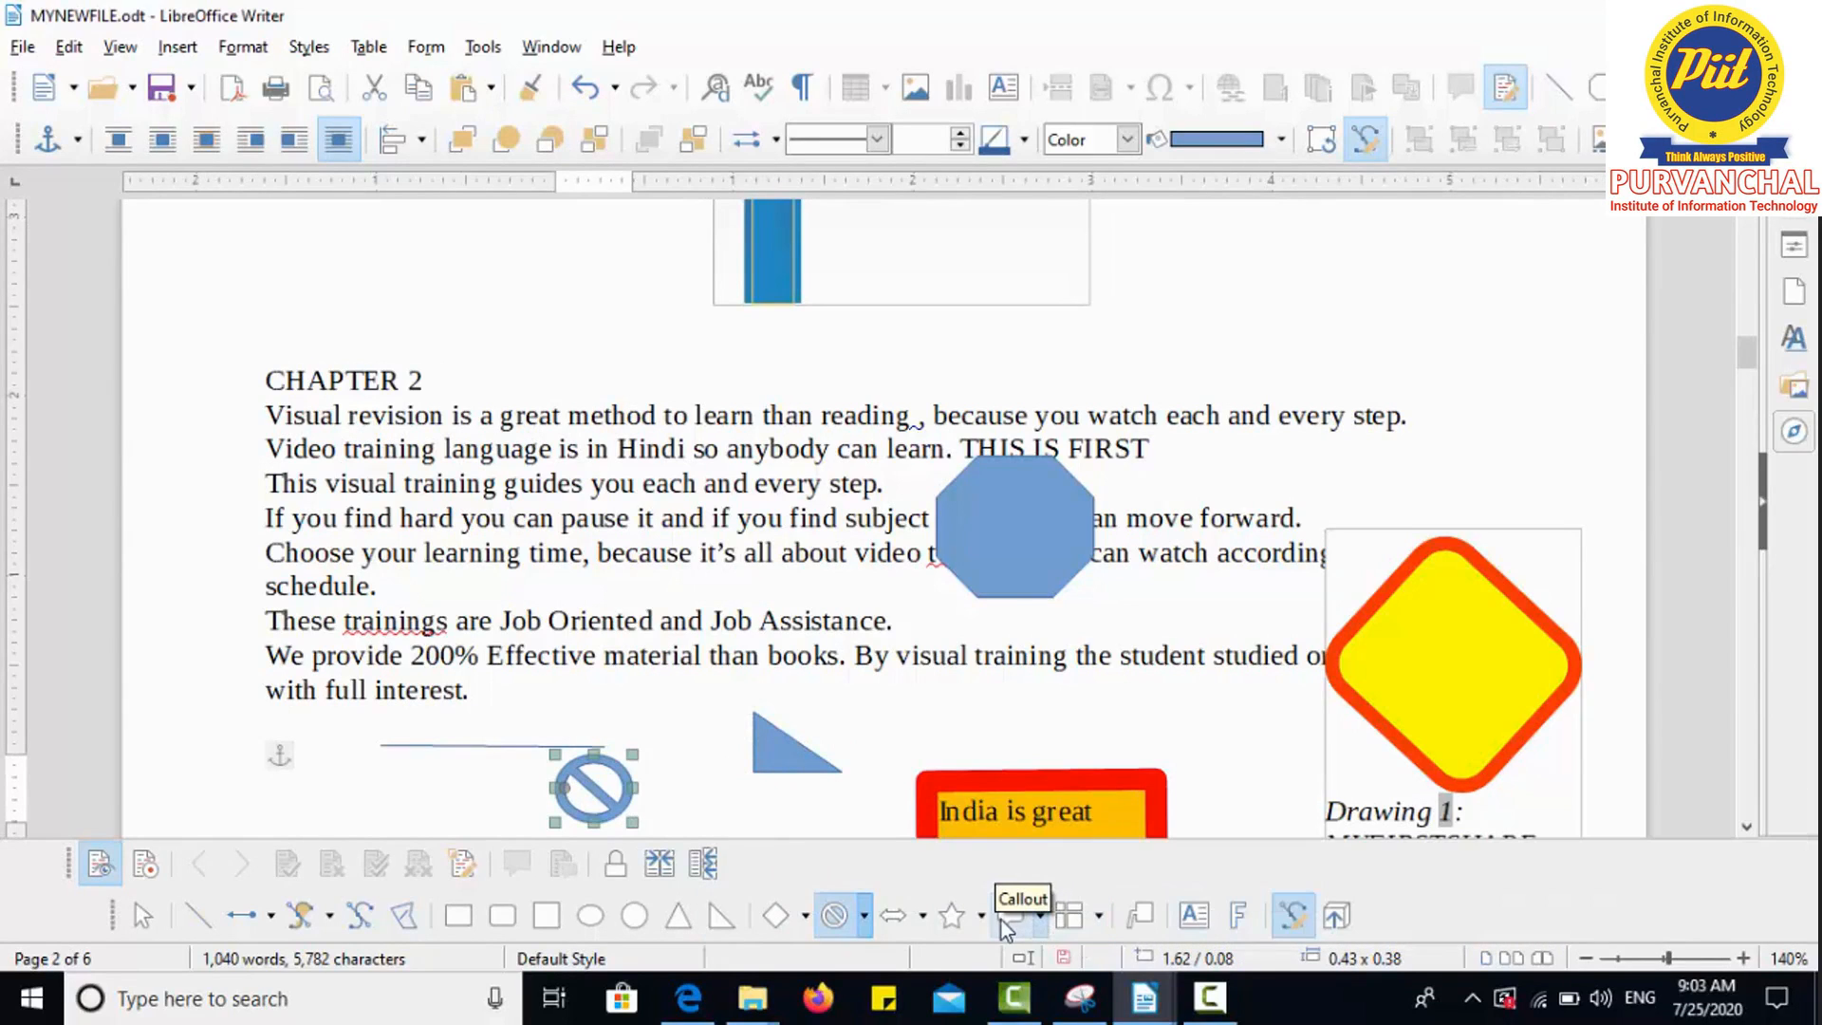
# Step: Draw a Round Callout speech bubble near the page's upper right
pyautogui.click(1042, 909)
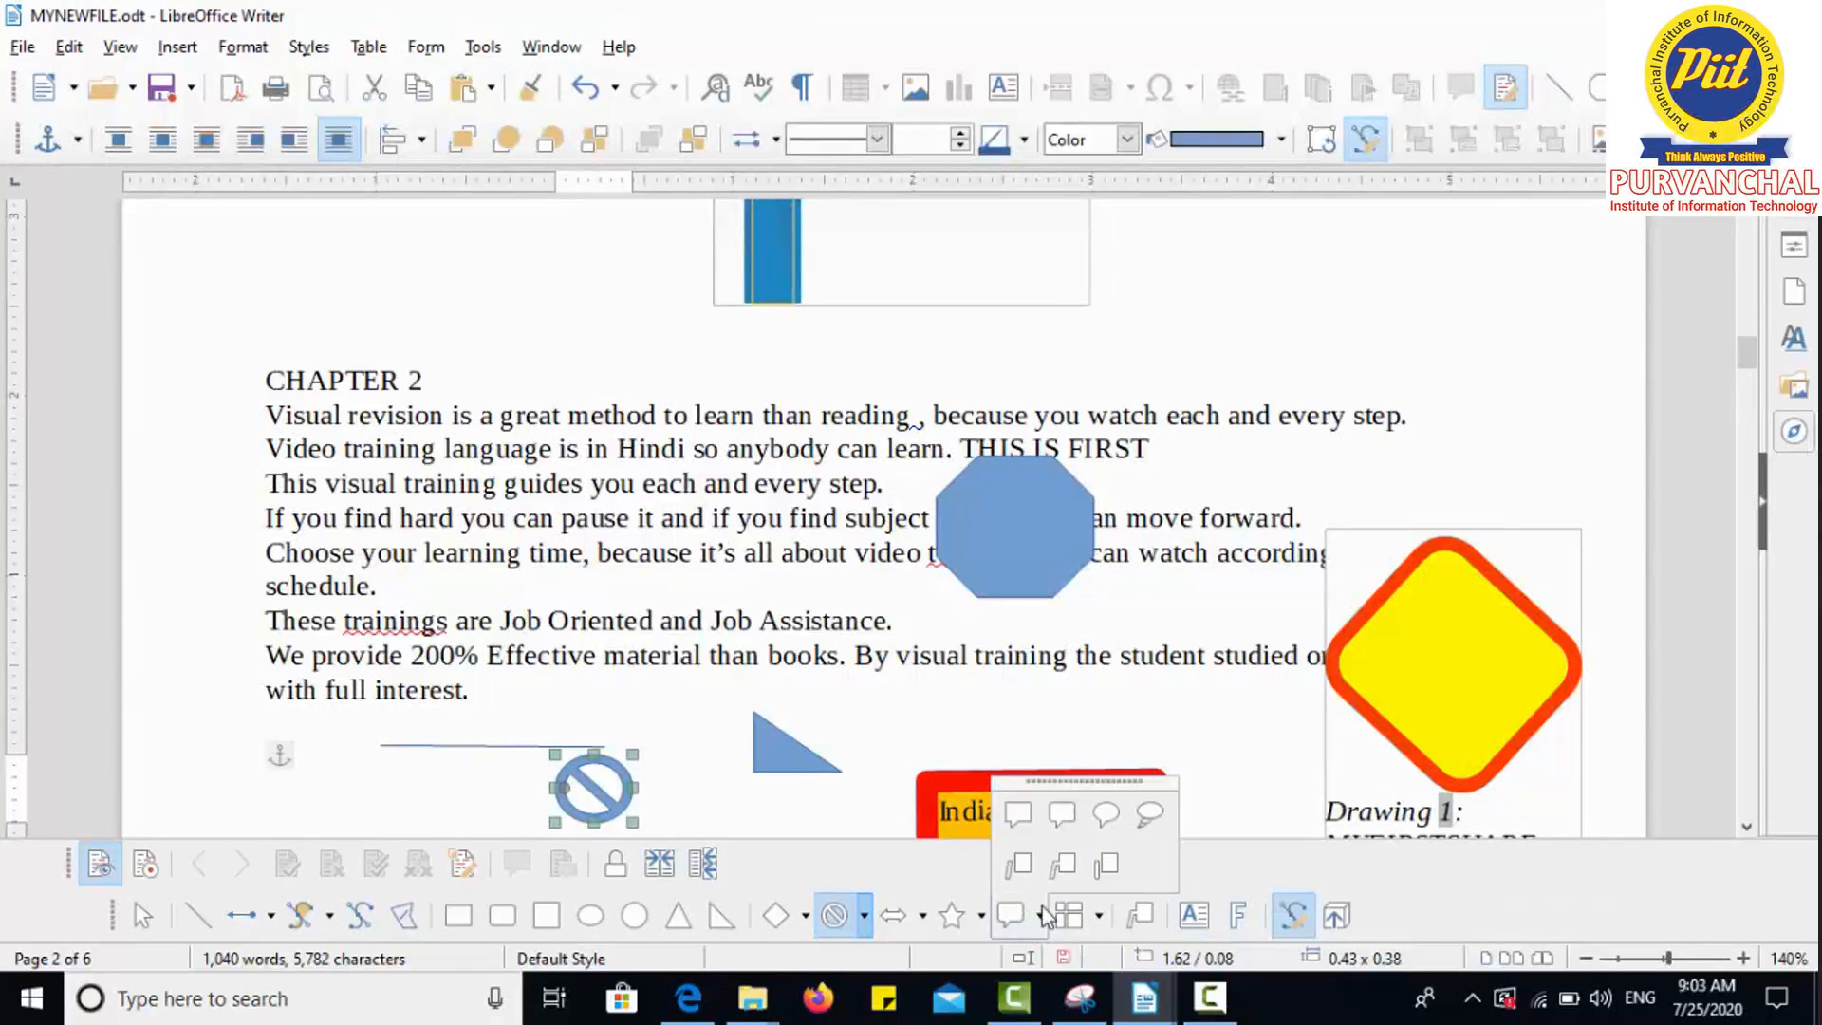
pyautogui.click(1101, 813)
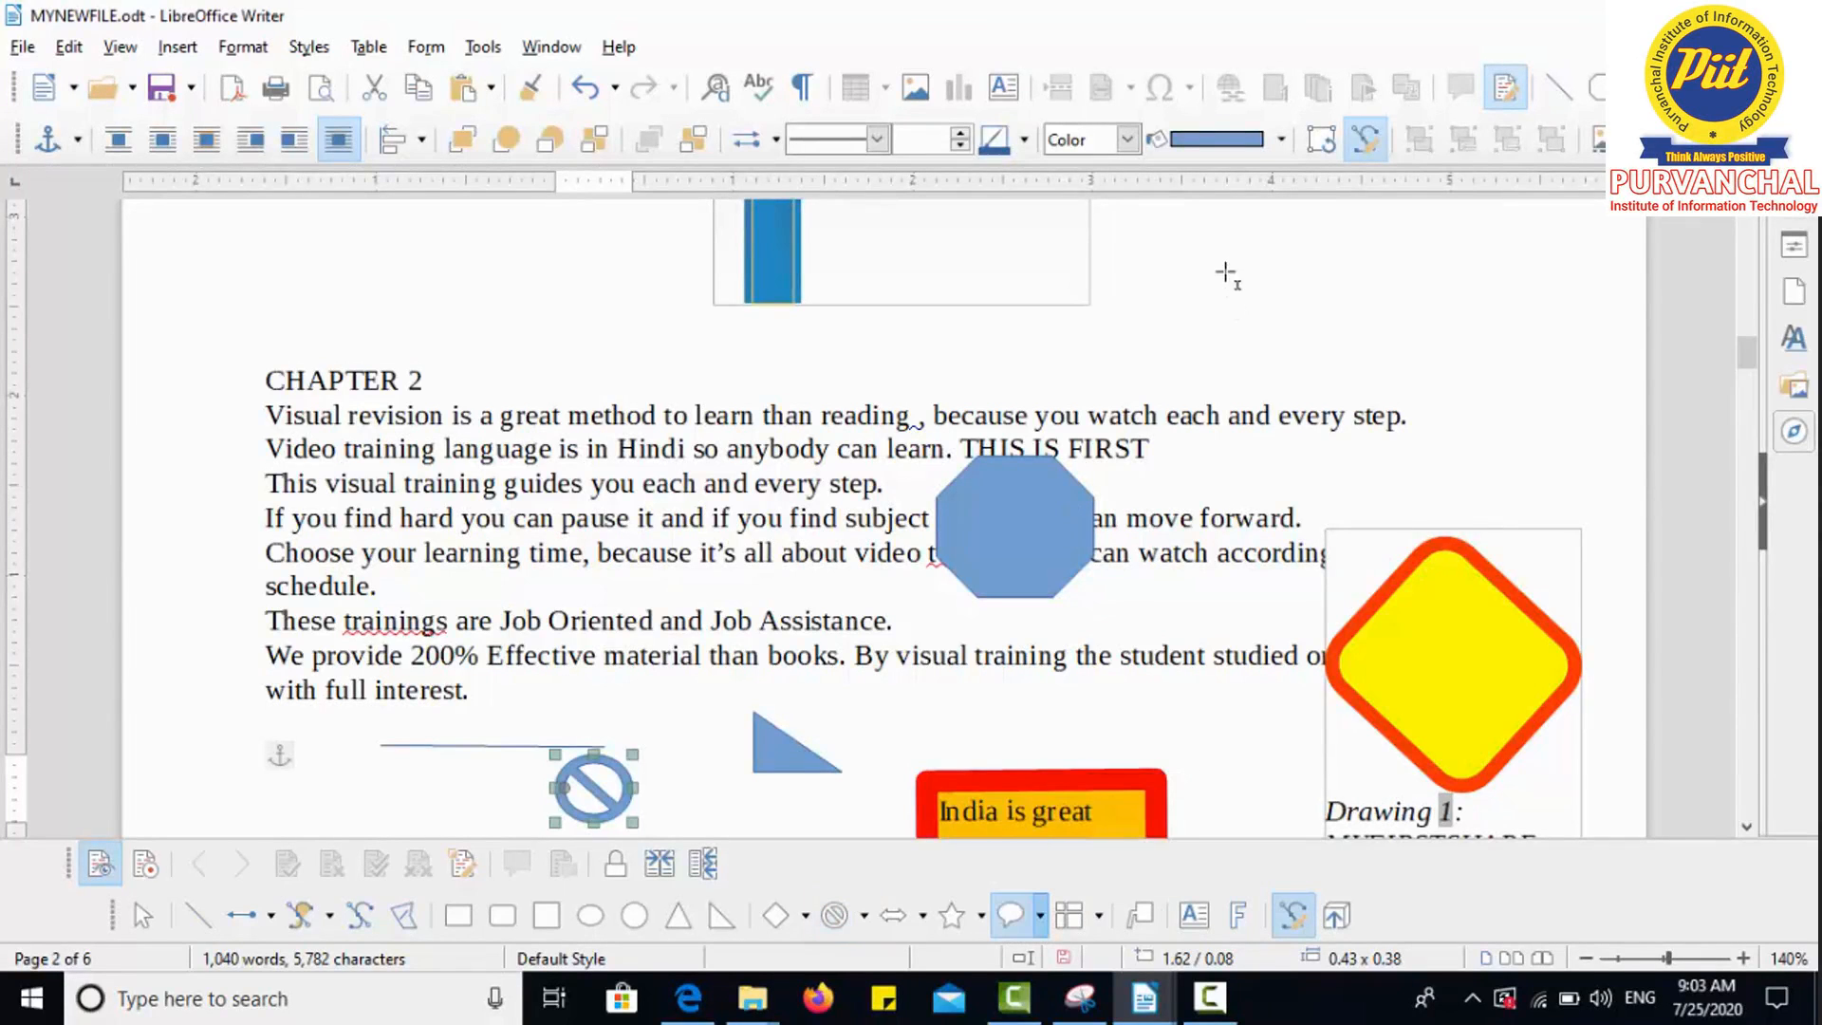
pyautogui.moveTo(1239, 290); pyautogui.dragTo(1378, 440)
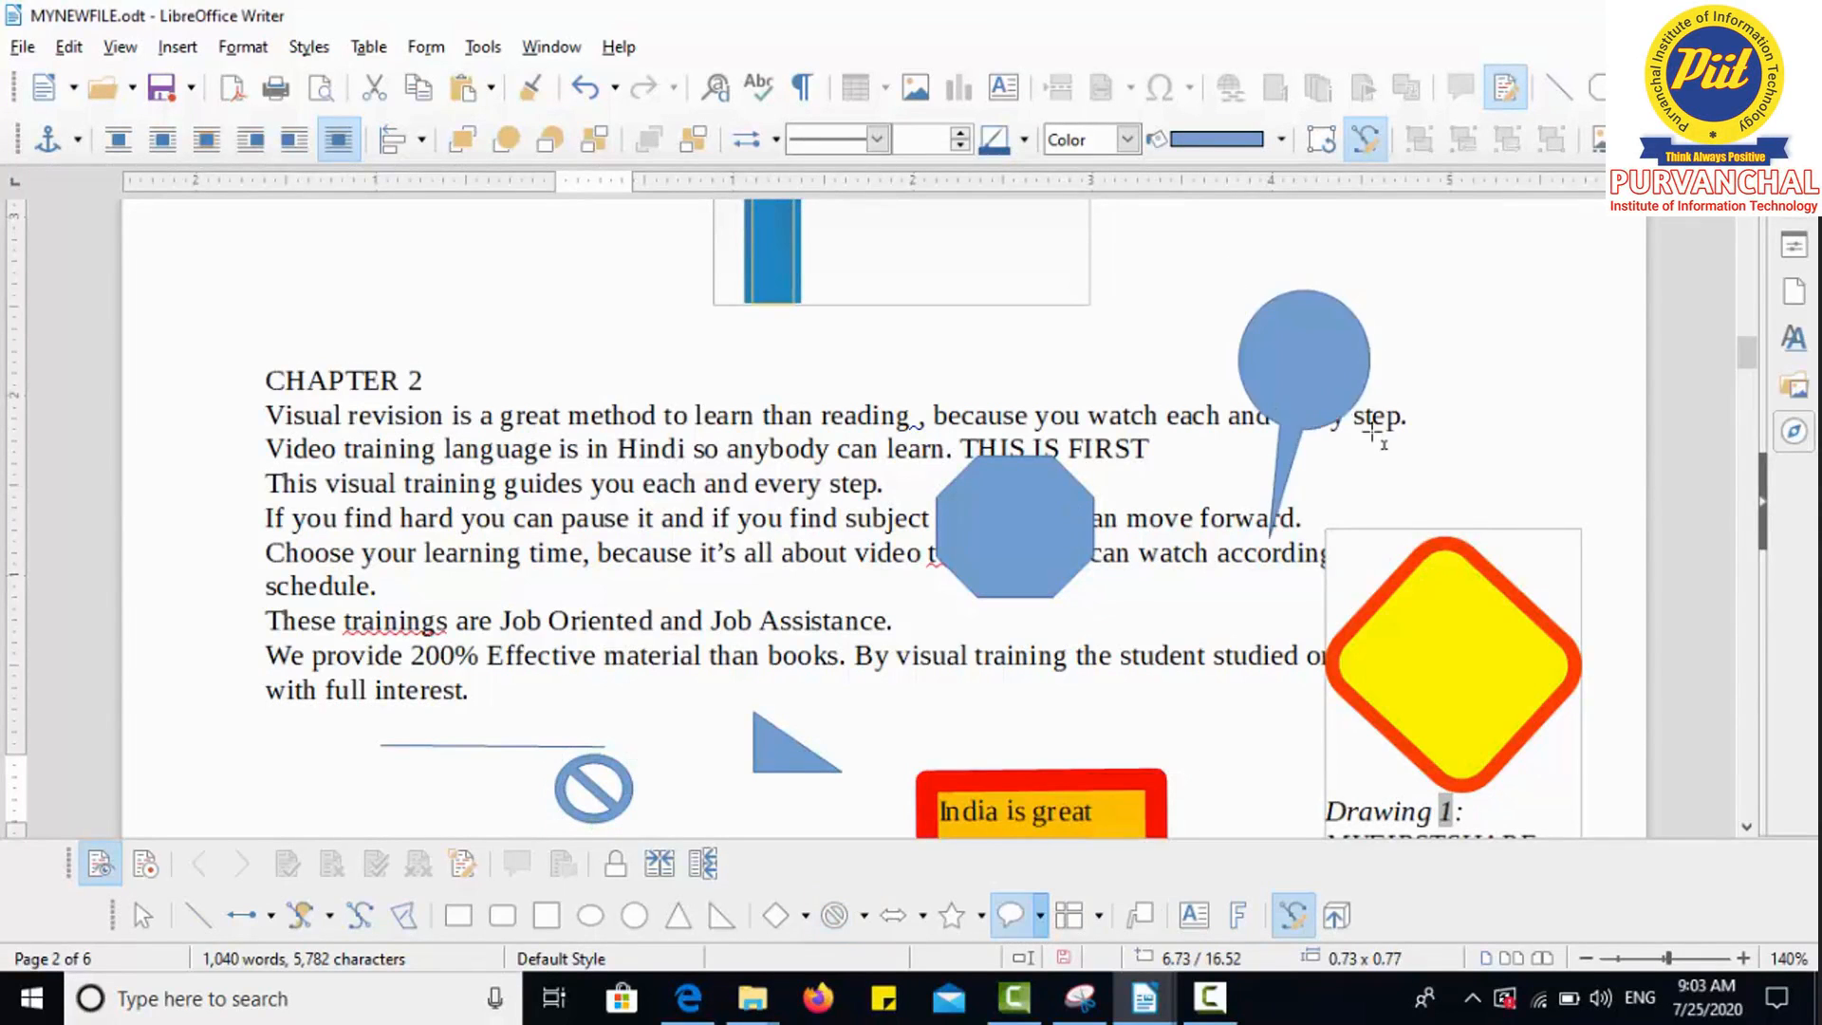
pyautogui.click(1104, 910)
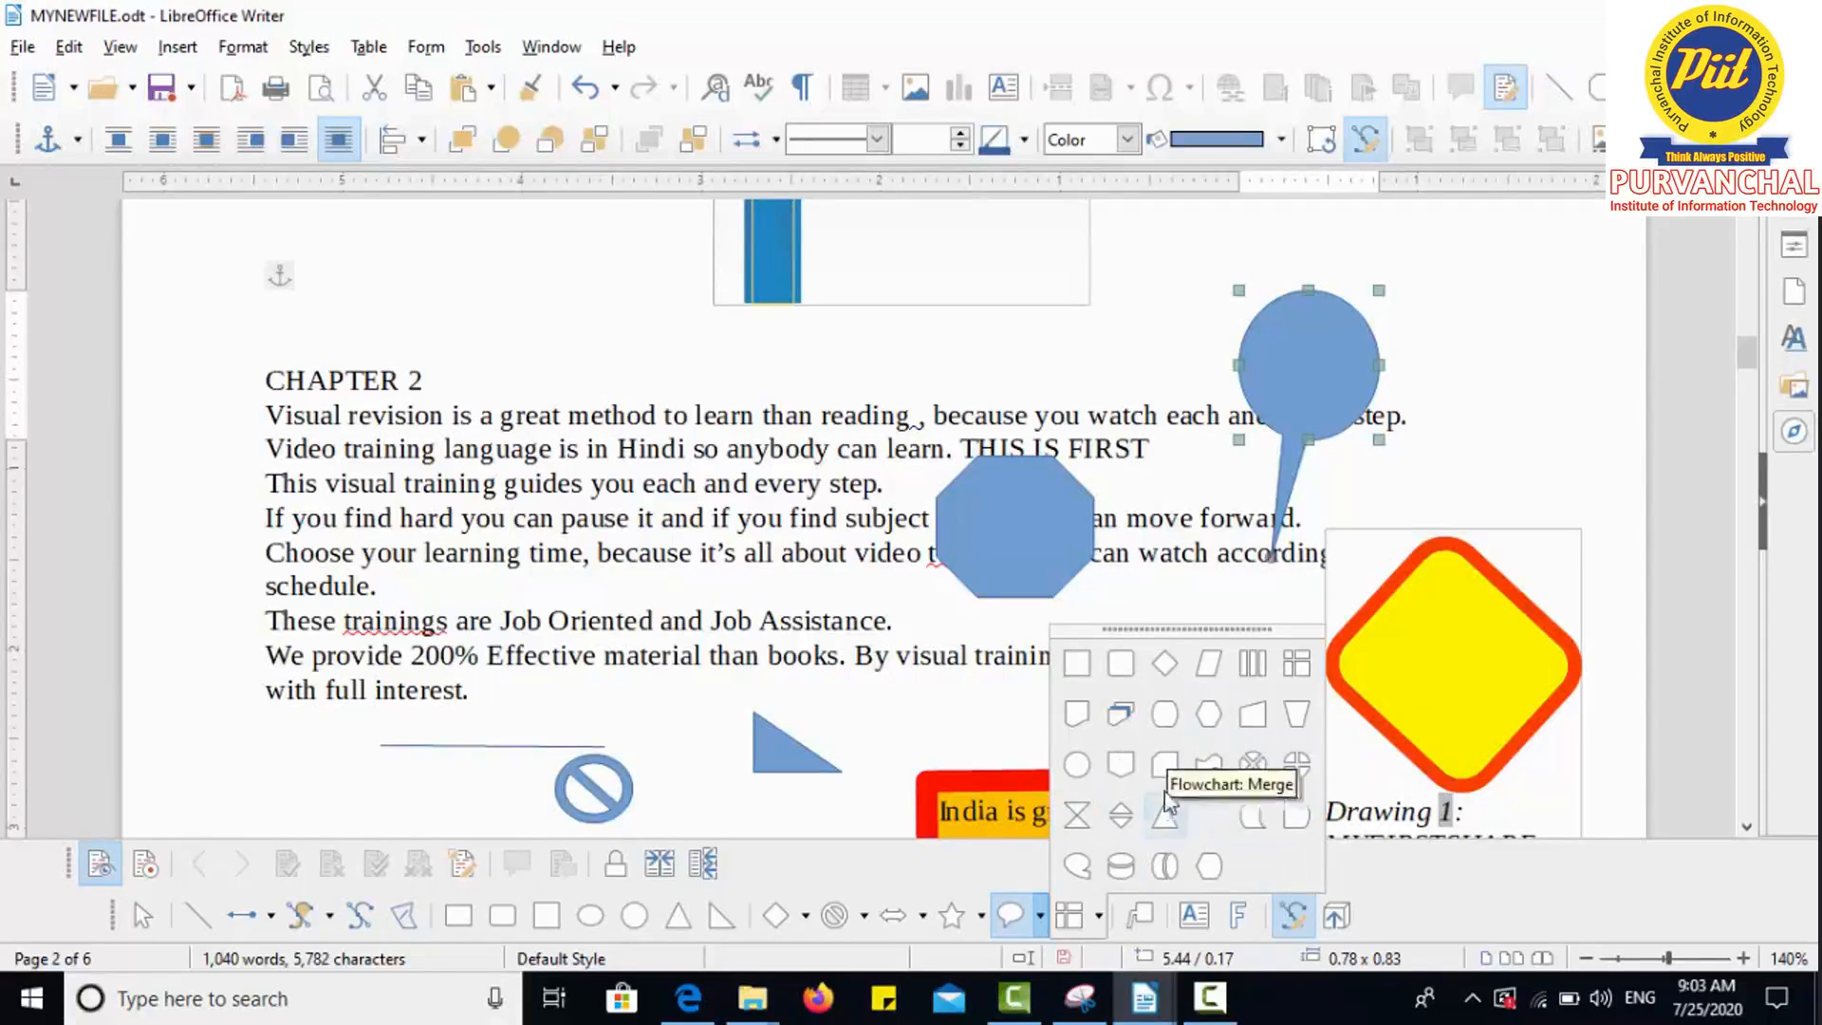
pyautogui.click(1535, 937)
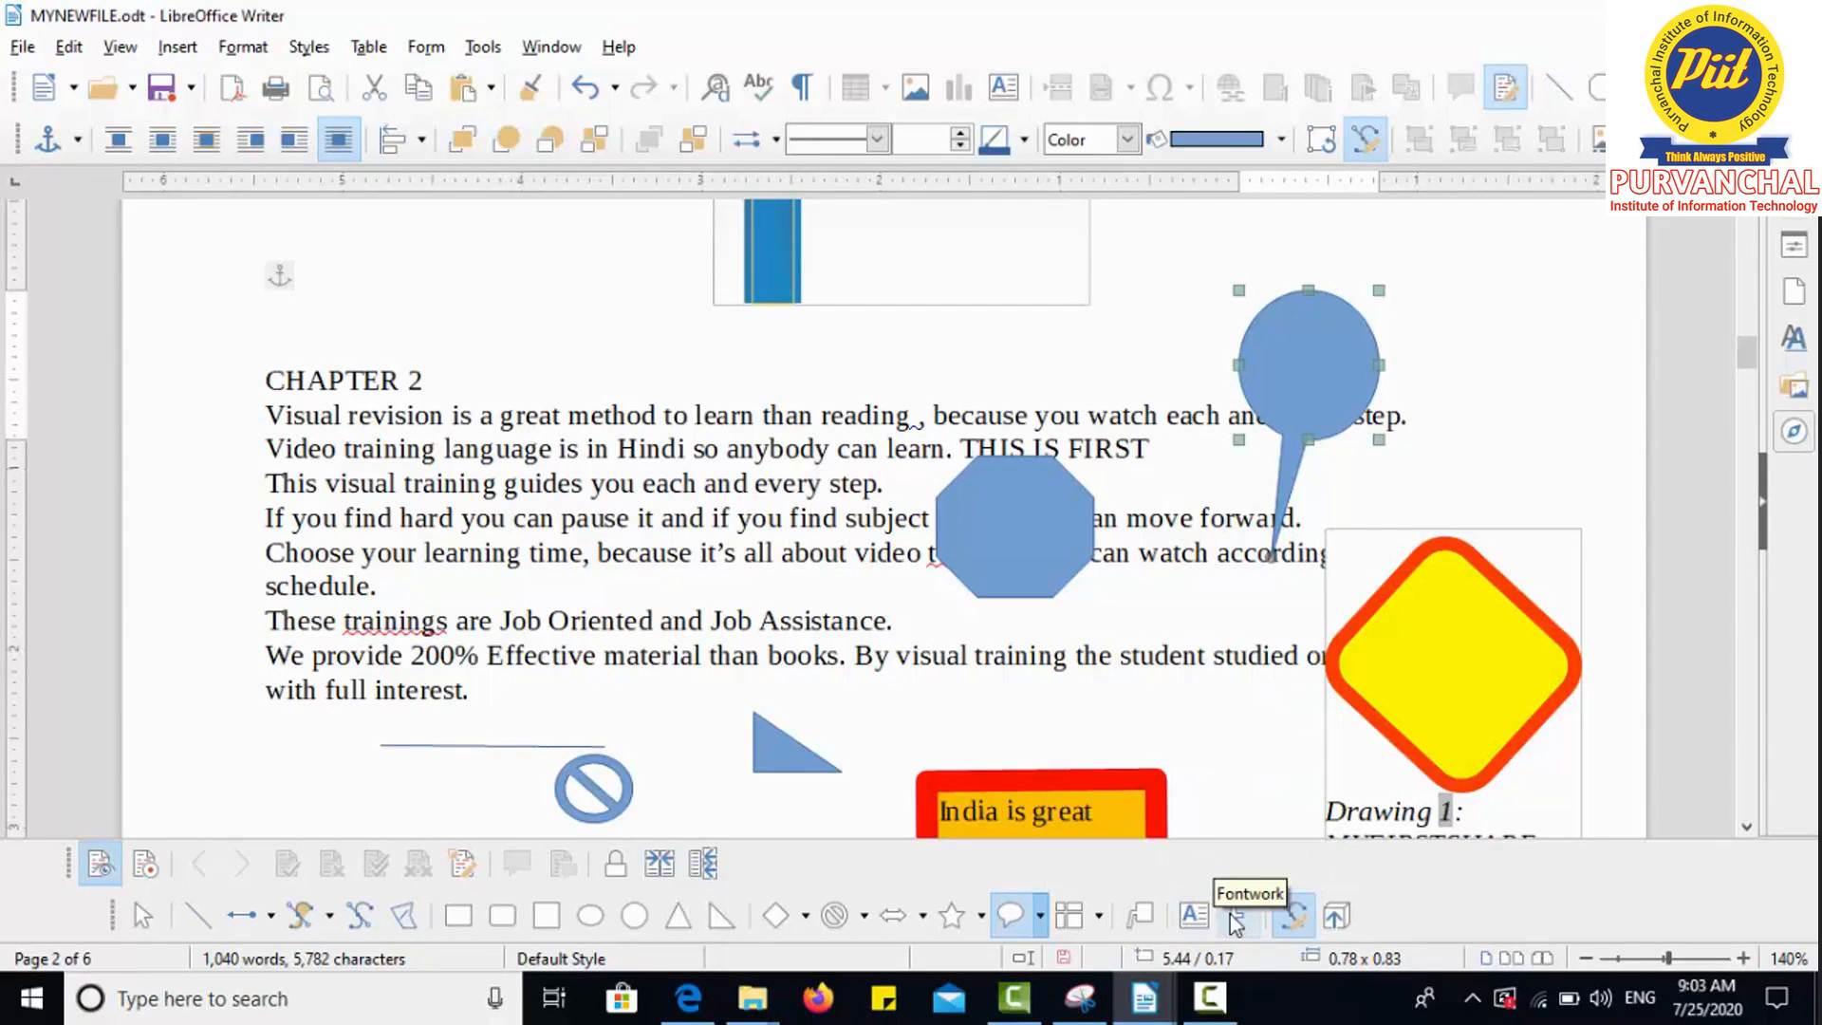
pyautogui.click(1233, 915)
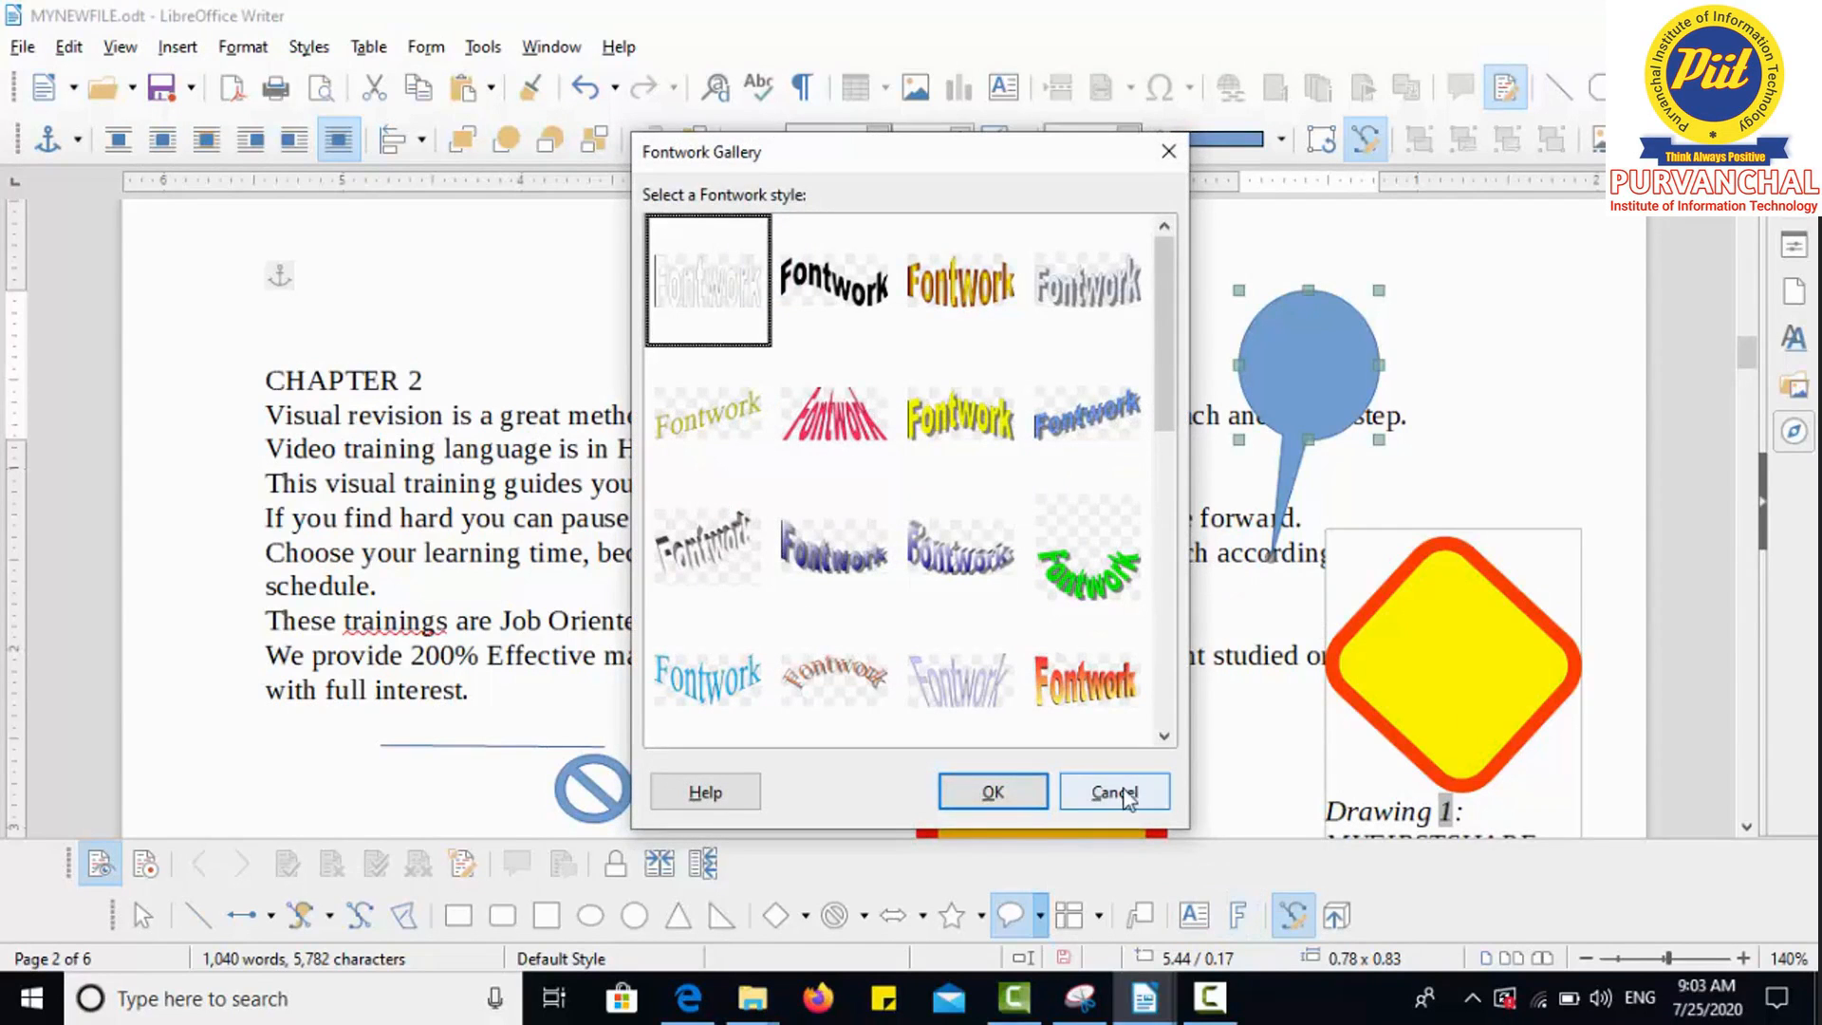
# Step: Close the Fontwork Gallery without inserting anything and select the CHAPTER 2 heading text
pyautogui.click(1126, 797)
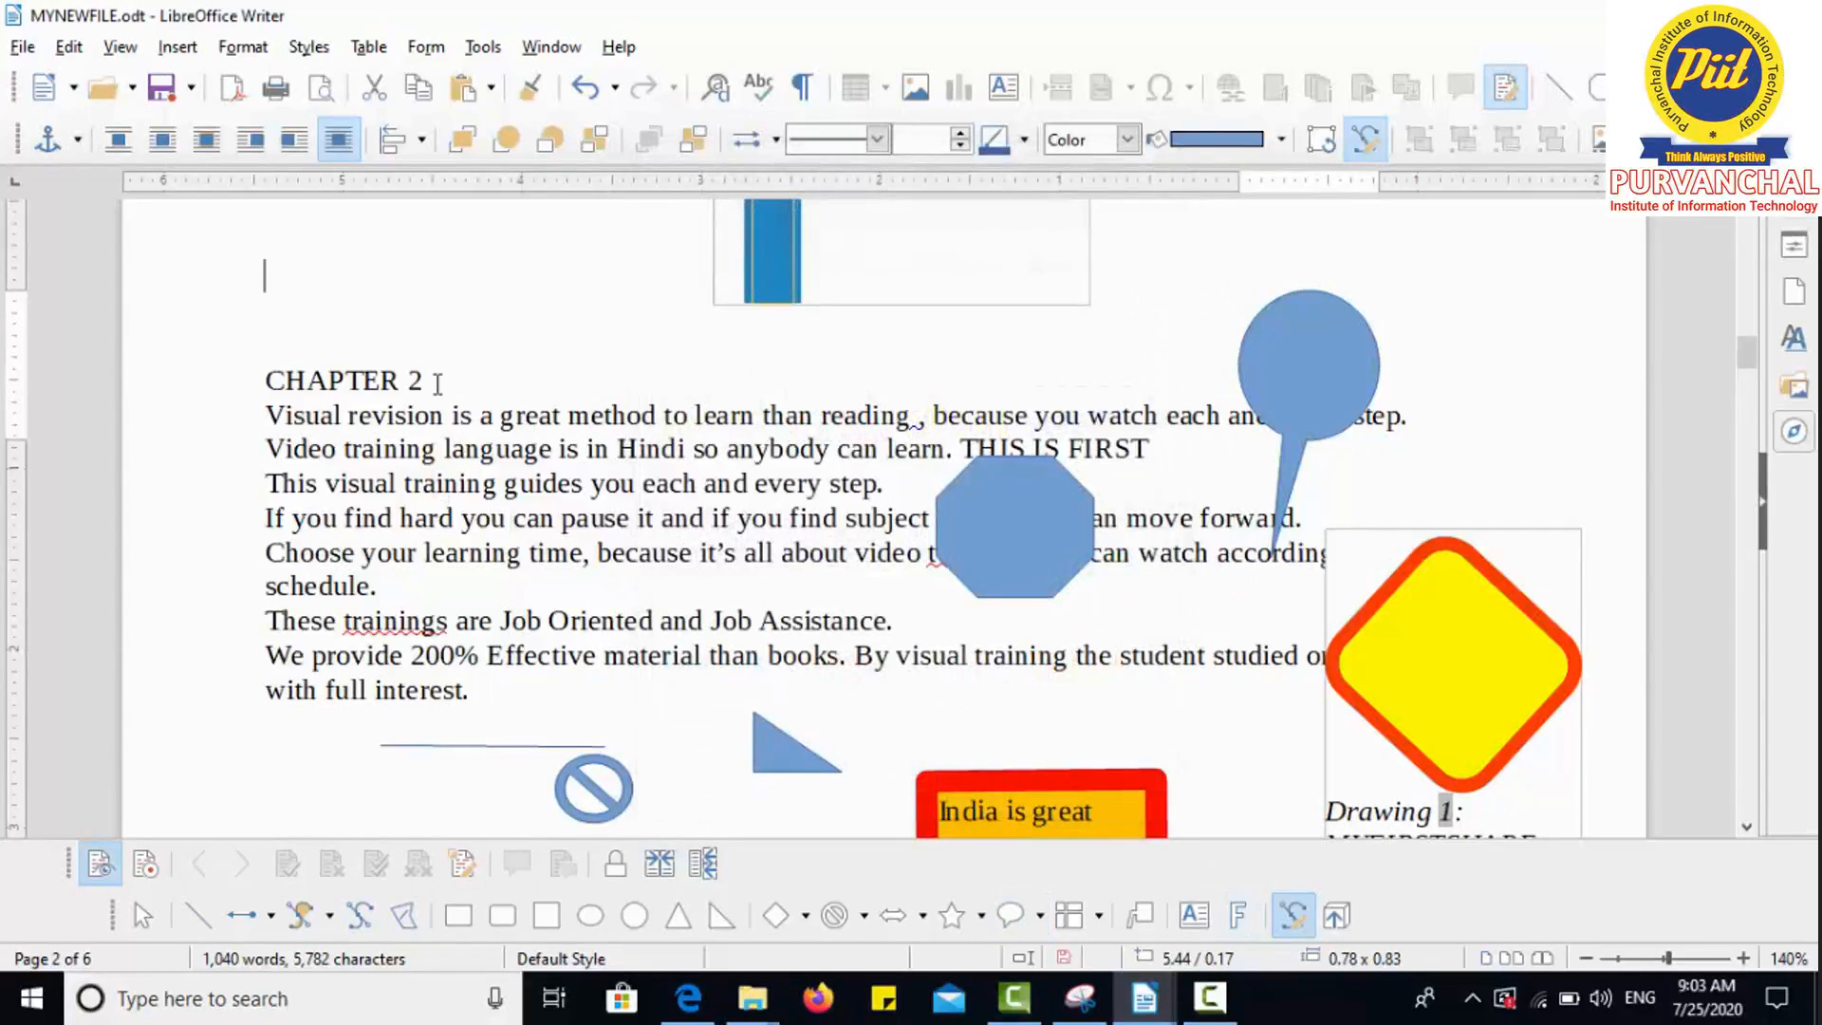
pyautogui.click(437, 383)
pyautogui.moveTo(427, 380); pyautogui.dragTo(268, 380)
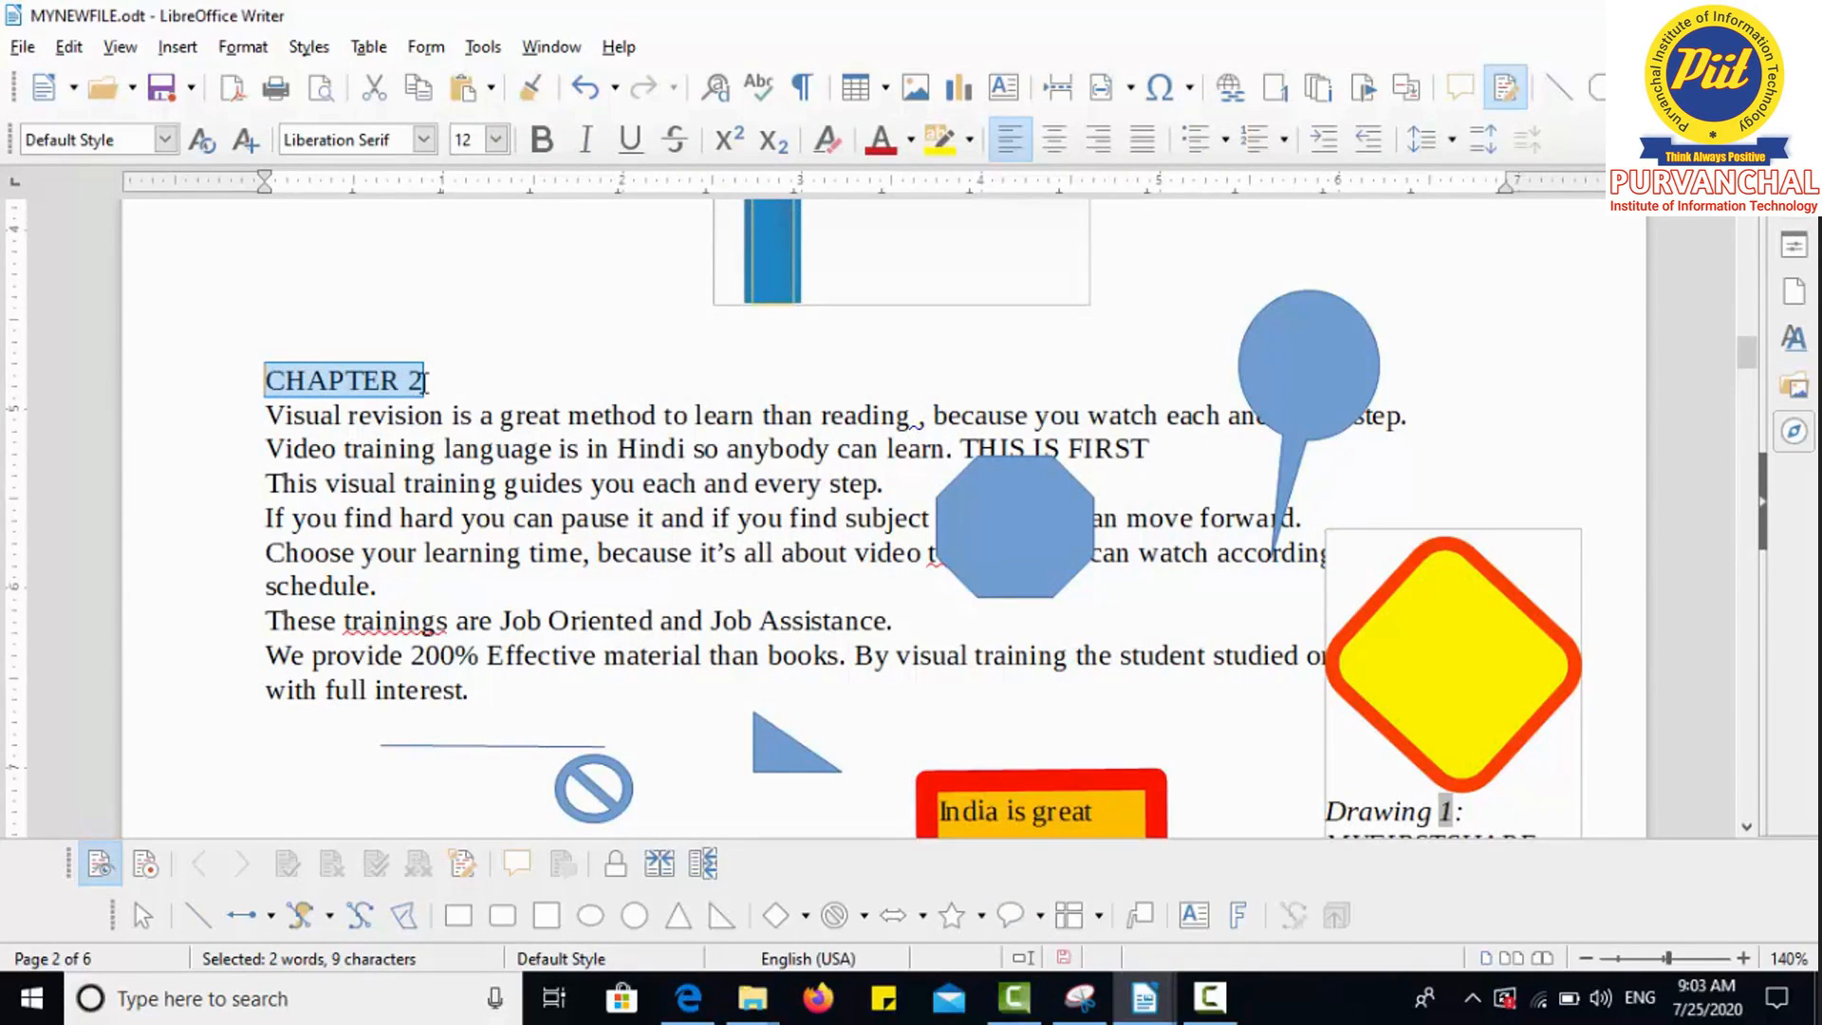
# Step: Insert a wavy purple Fontwork style, then bring up the Fontwork Gallery again
pyautogui.click(1241, 916)
pyautogui.click(969, 572)
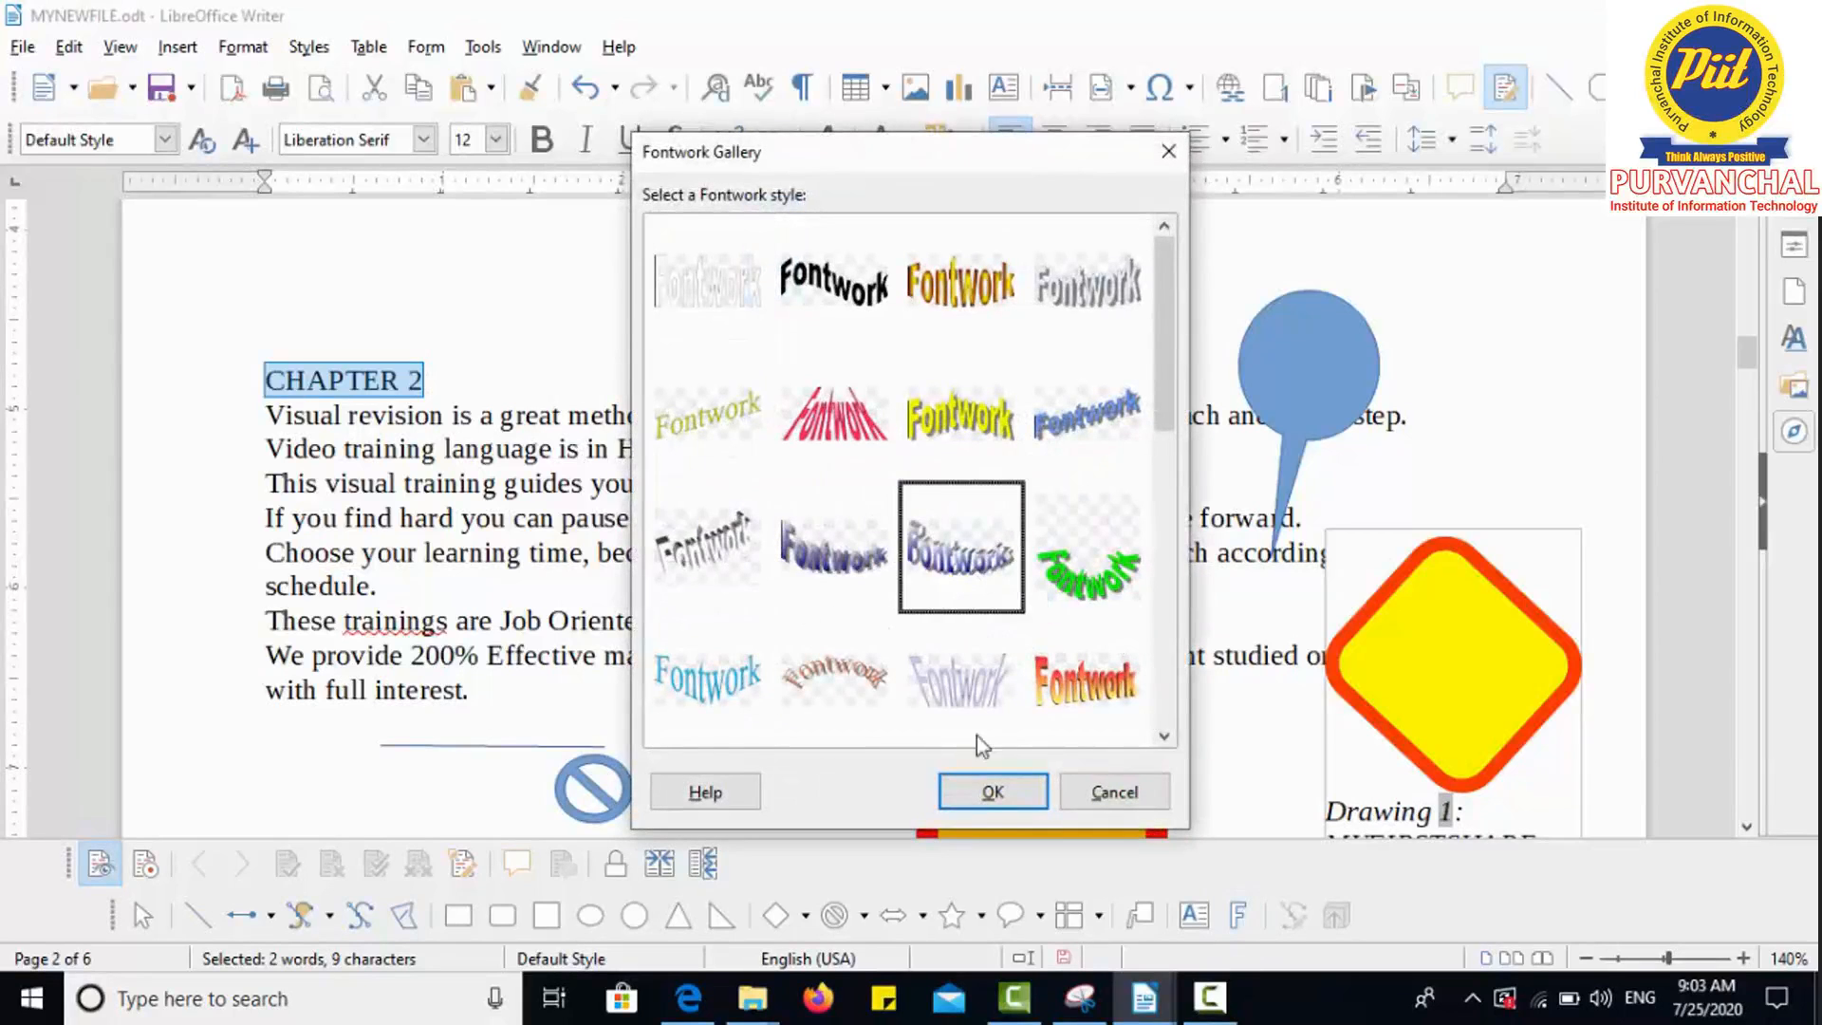
pyautogui.click(991, 789)
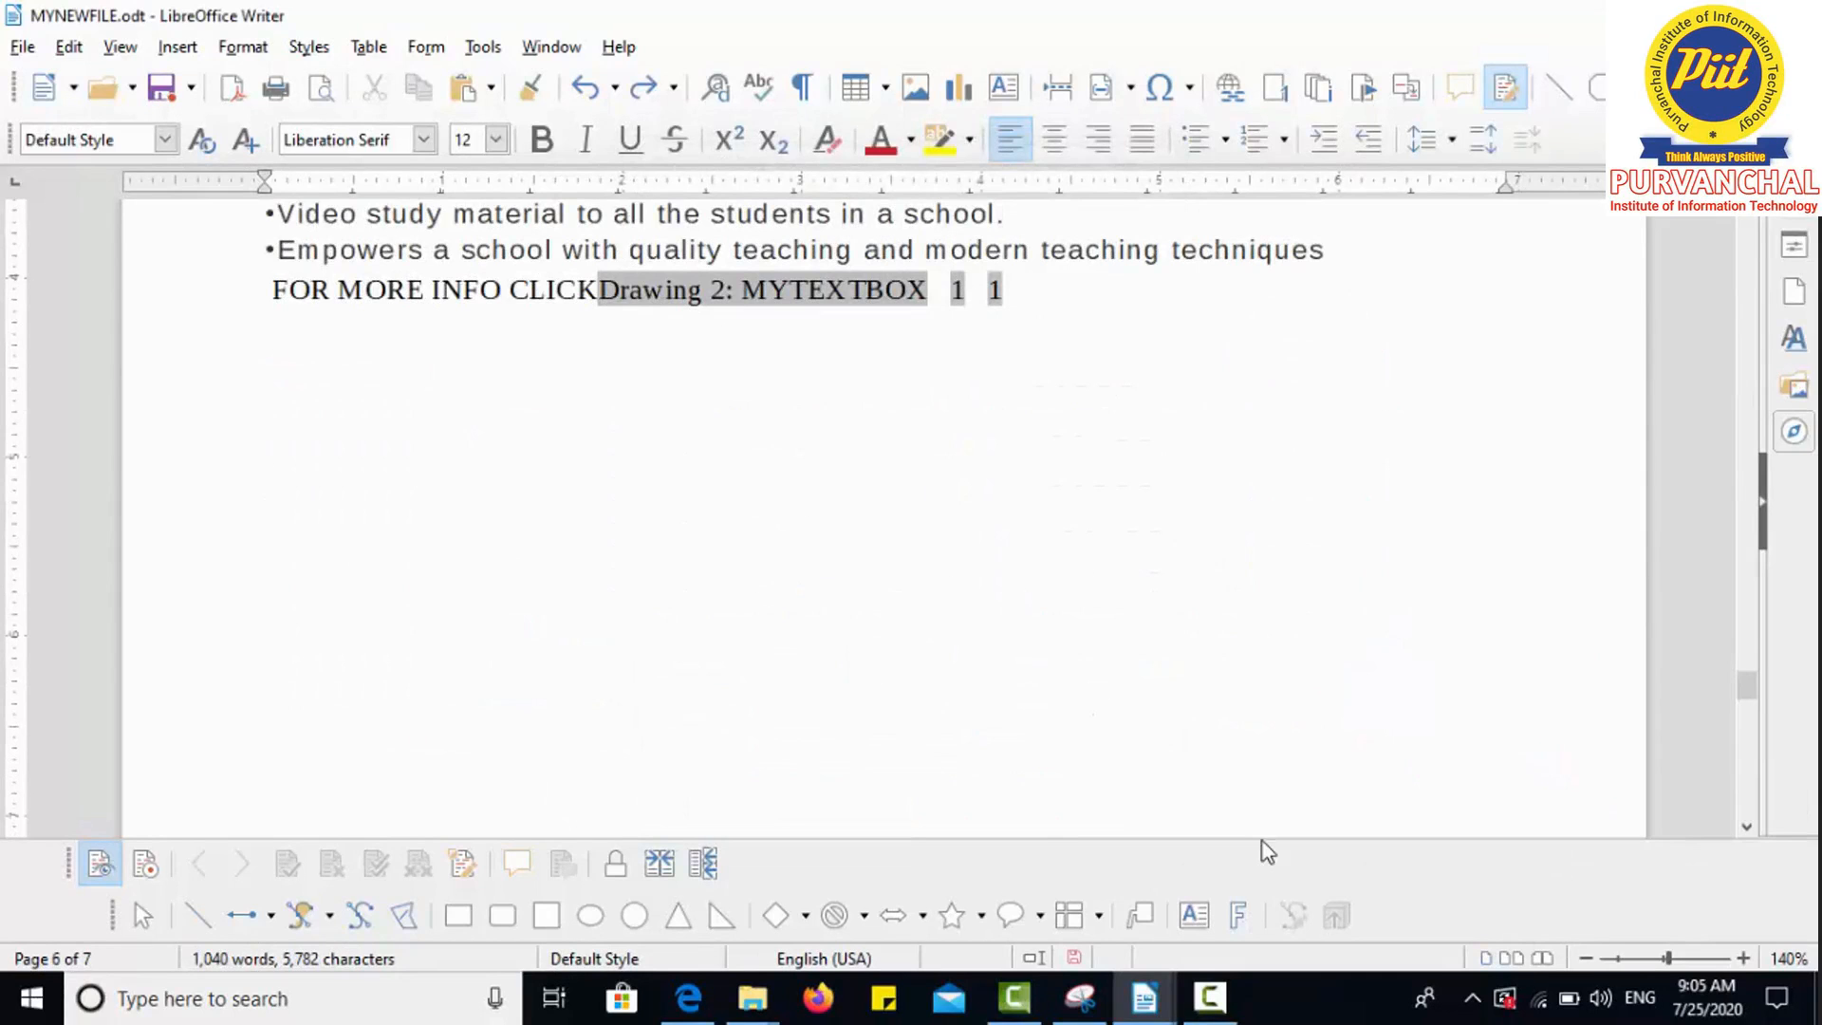
pyautogui.click(1240, 916)
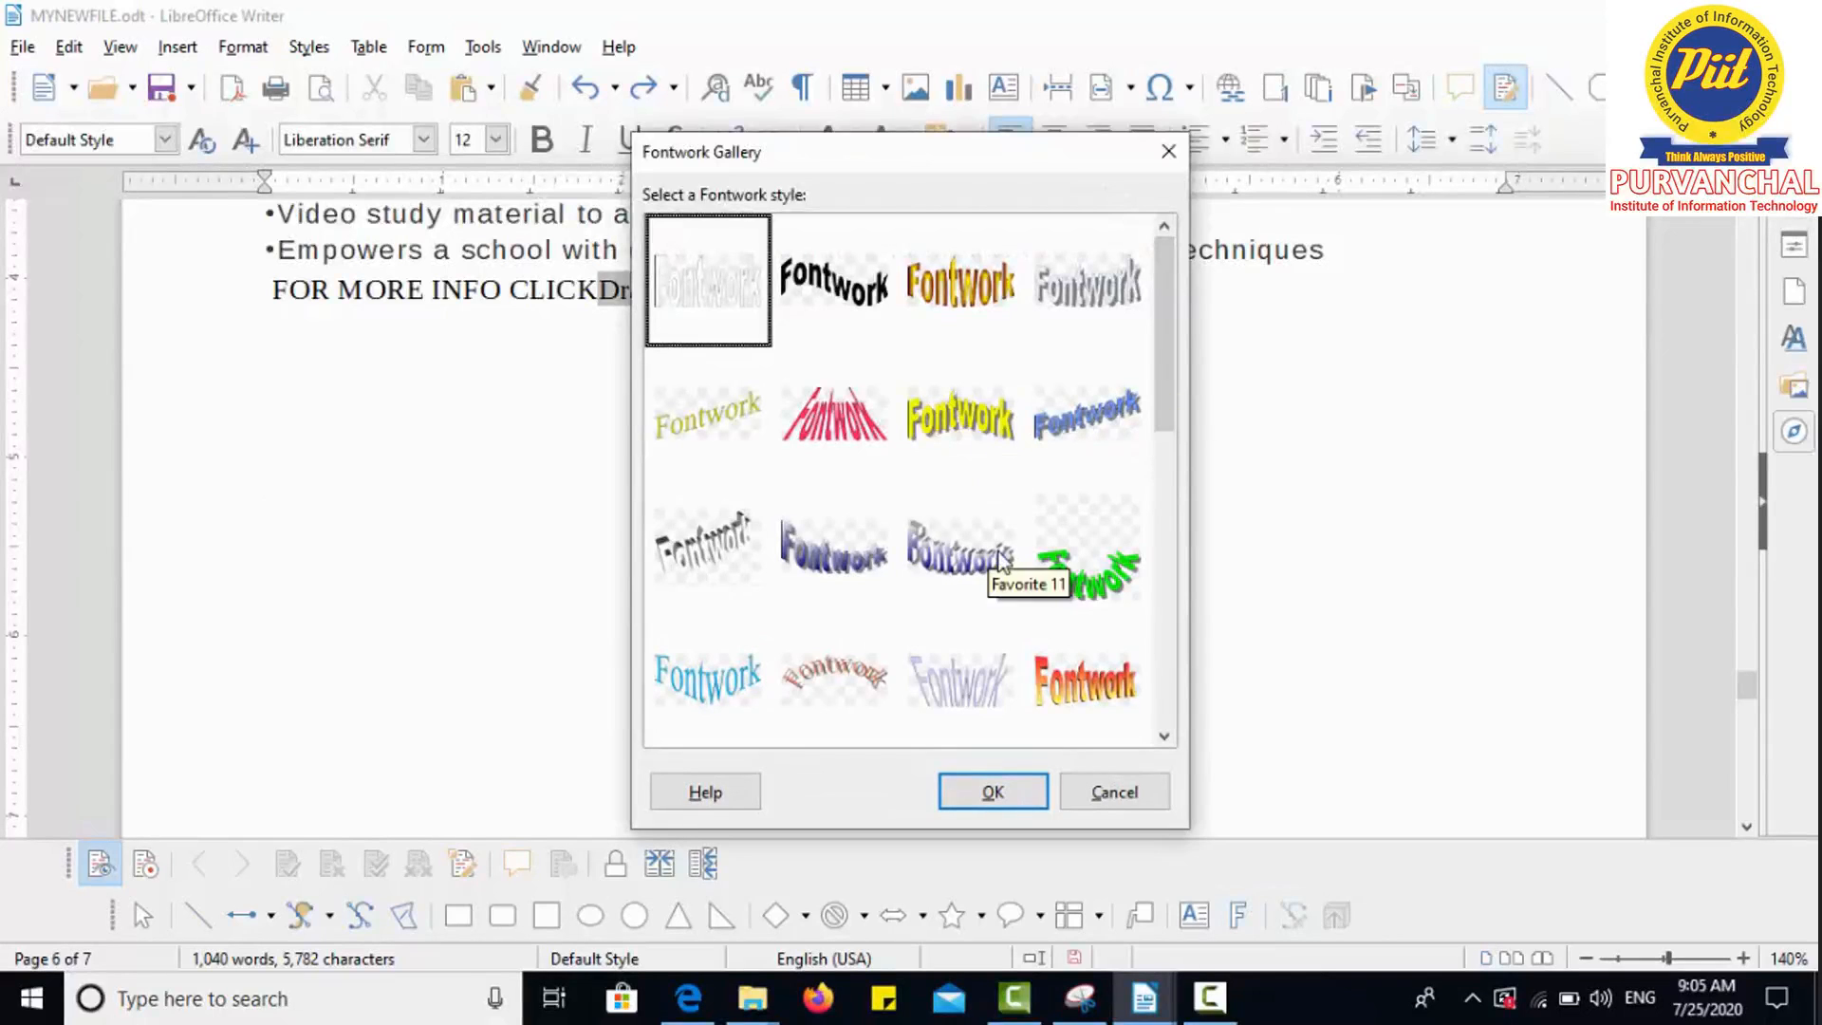
# Step: Insert the orange-gradient 3D Fontwork style (Favorite 16) and zoom out to 77% to view it
pyautogui.click(1118, 719)
pyautogui.click(1016, 790)
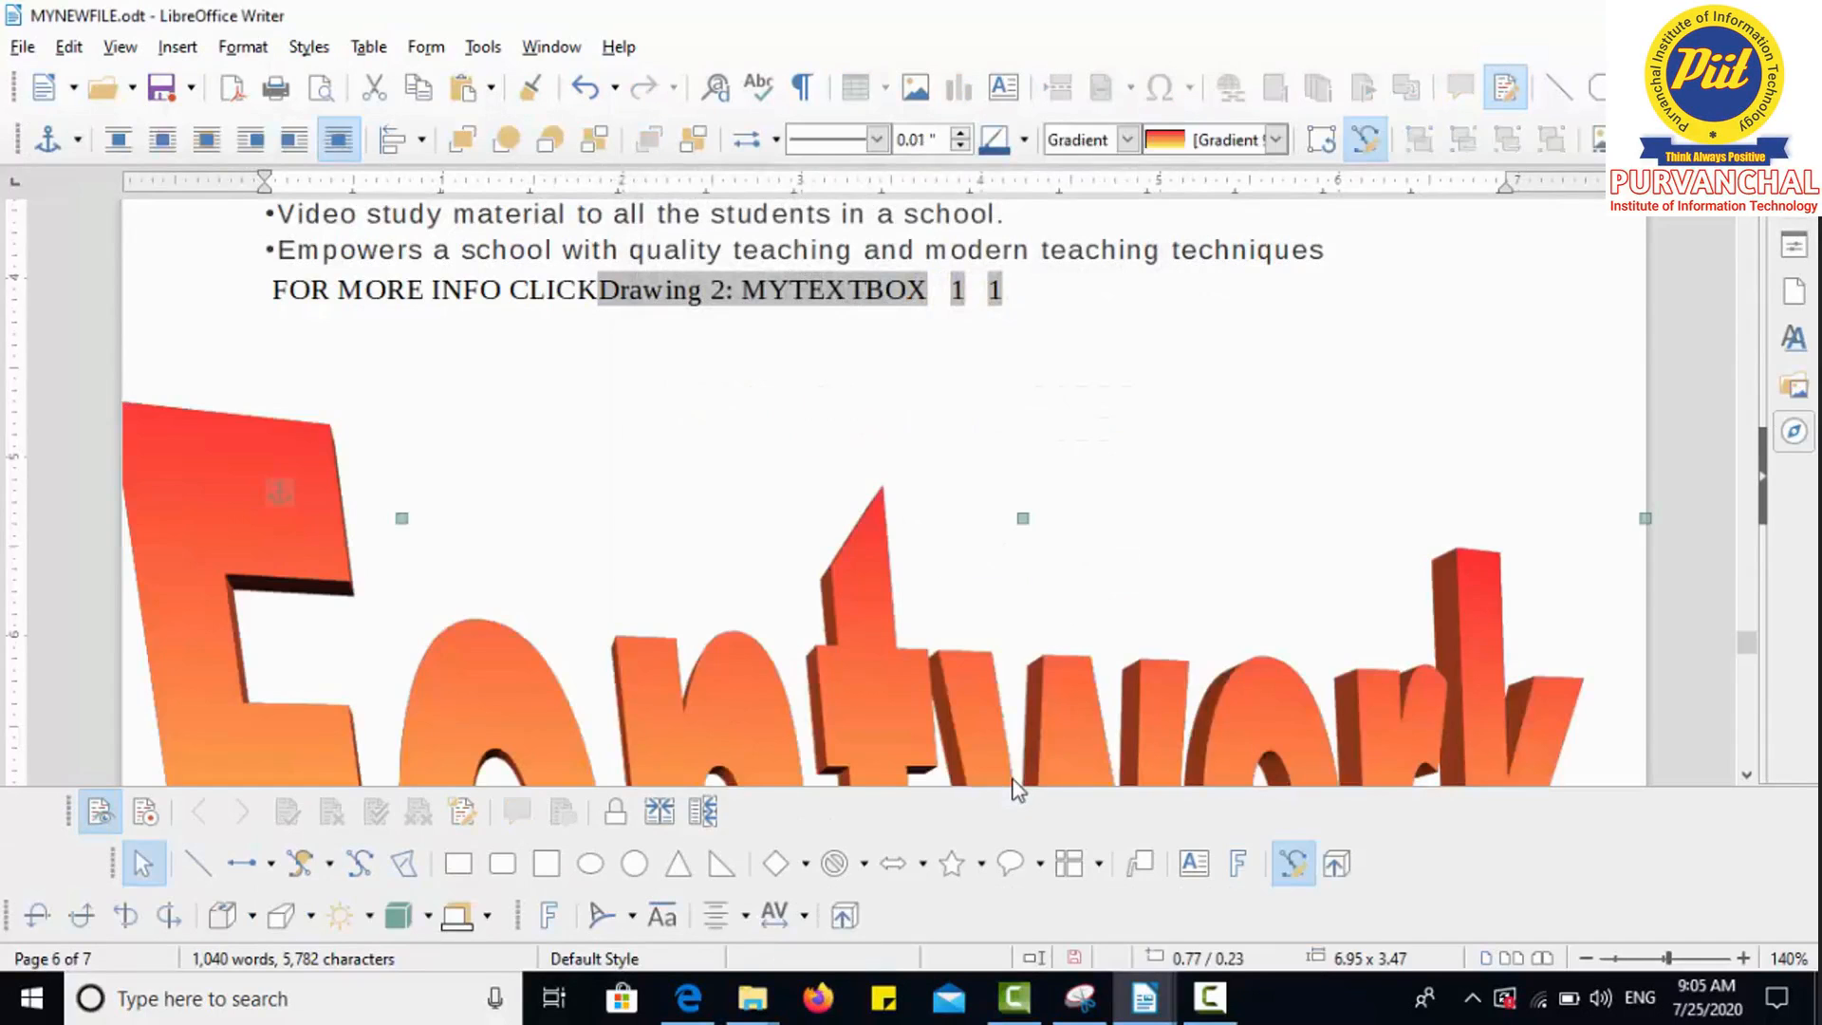
pyautogui.click(1752, 777)
pyautogui.click(1747, 776)
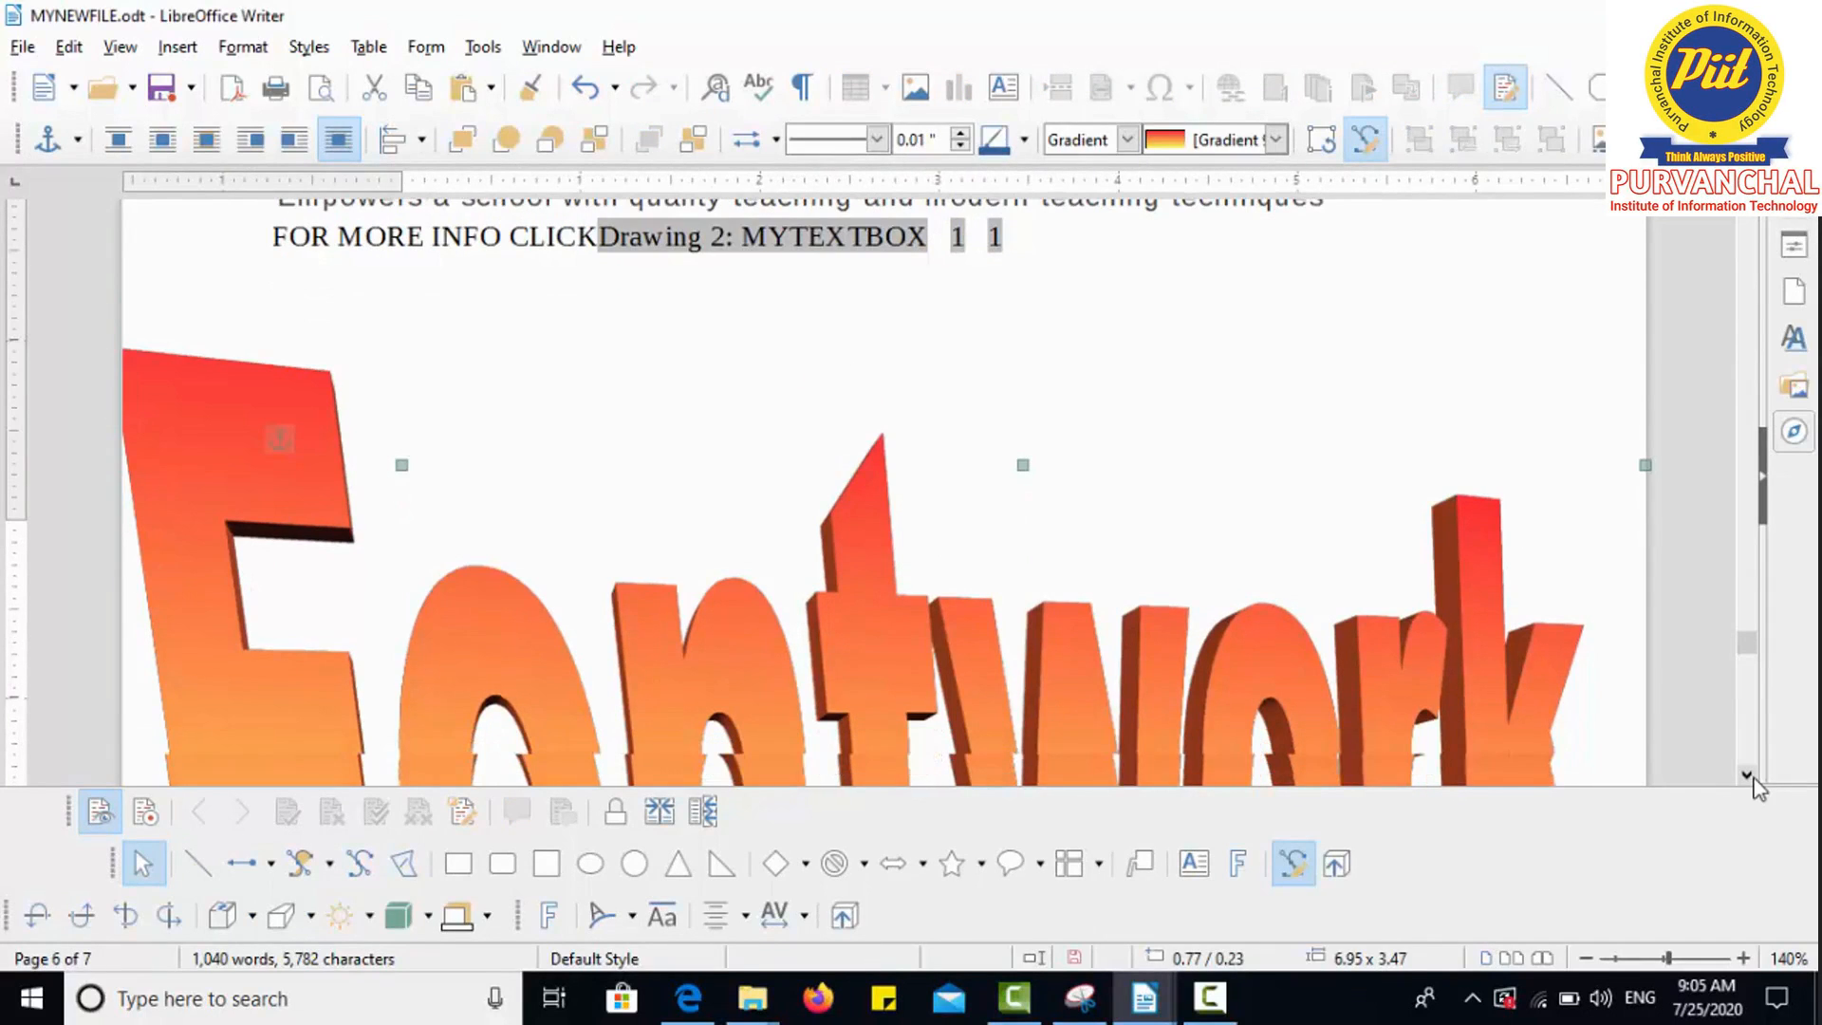
pyautogui.click(1747, 775)
pyautogui.click(1747, 775)
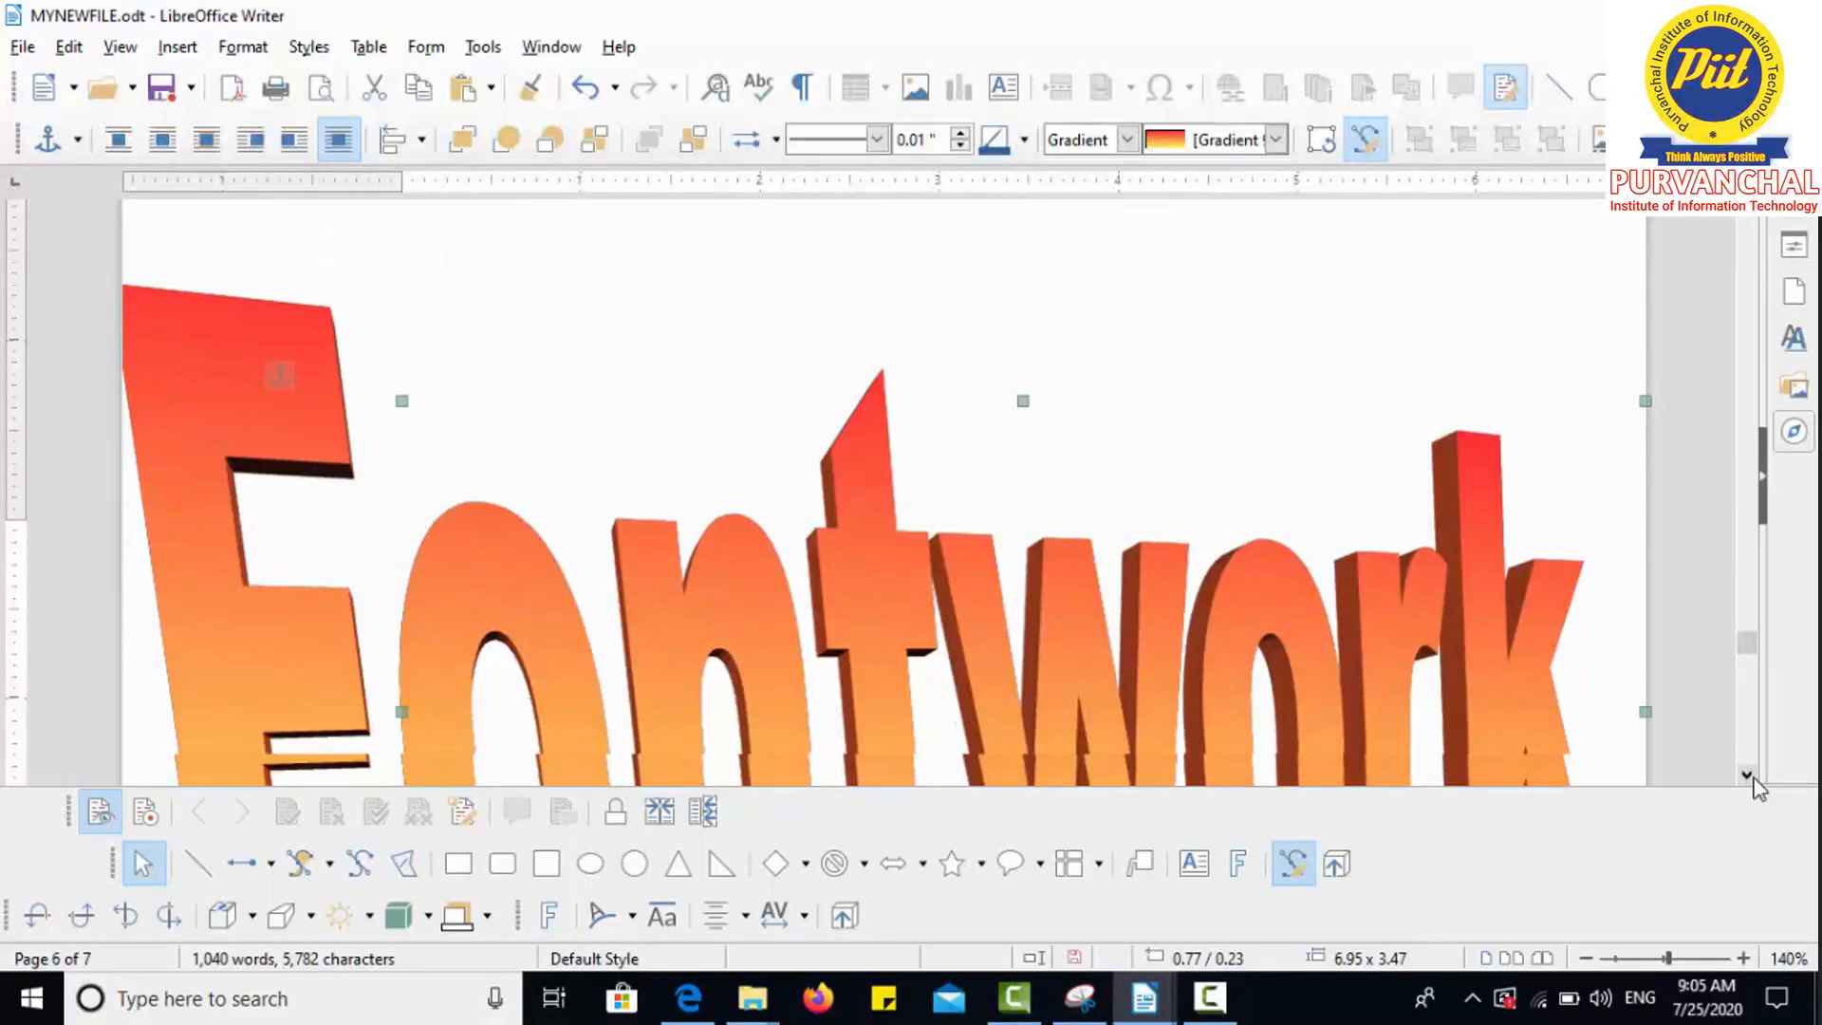
pyautogui.click(1747, 776)
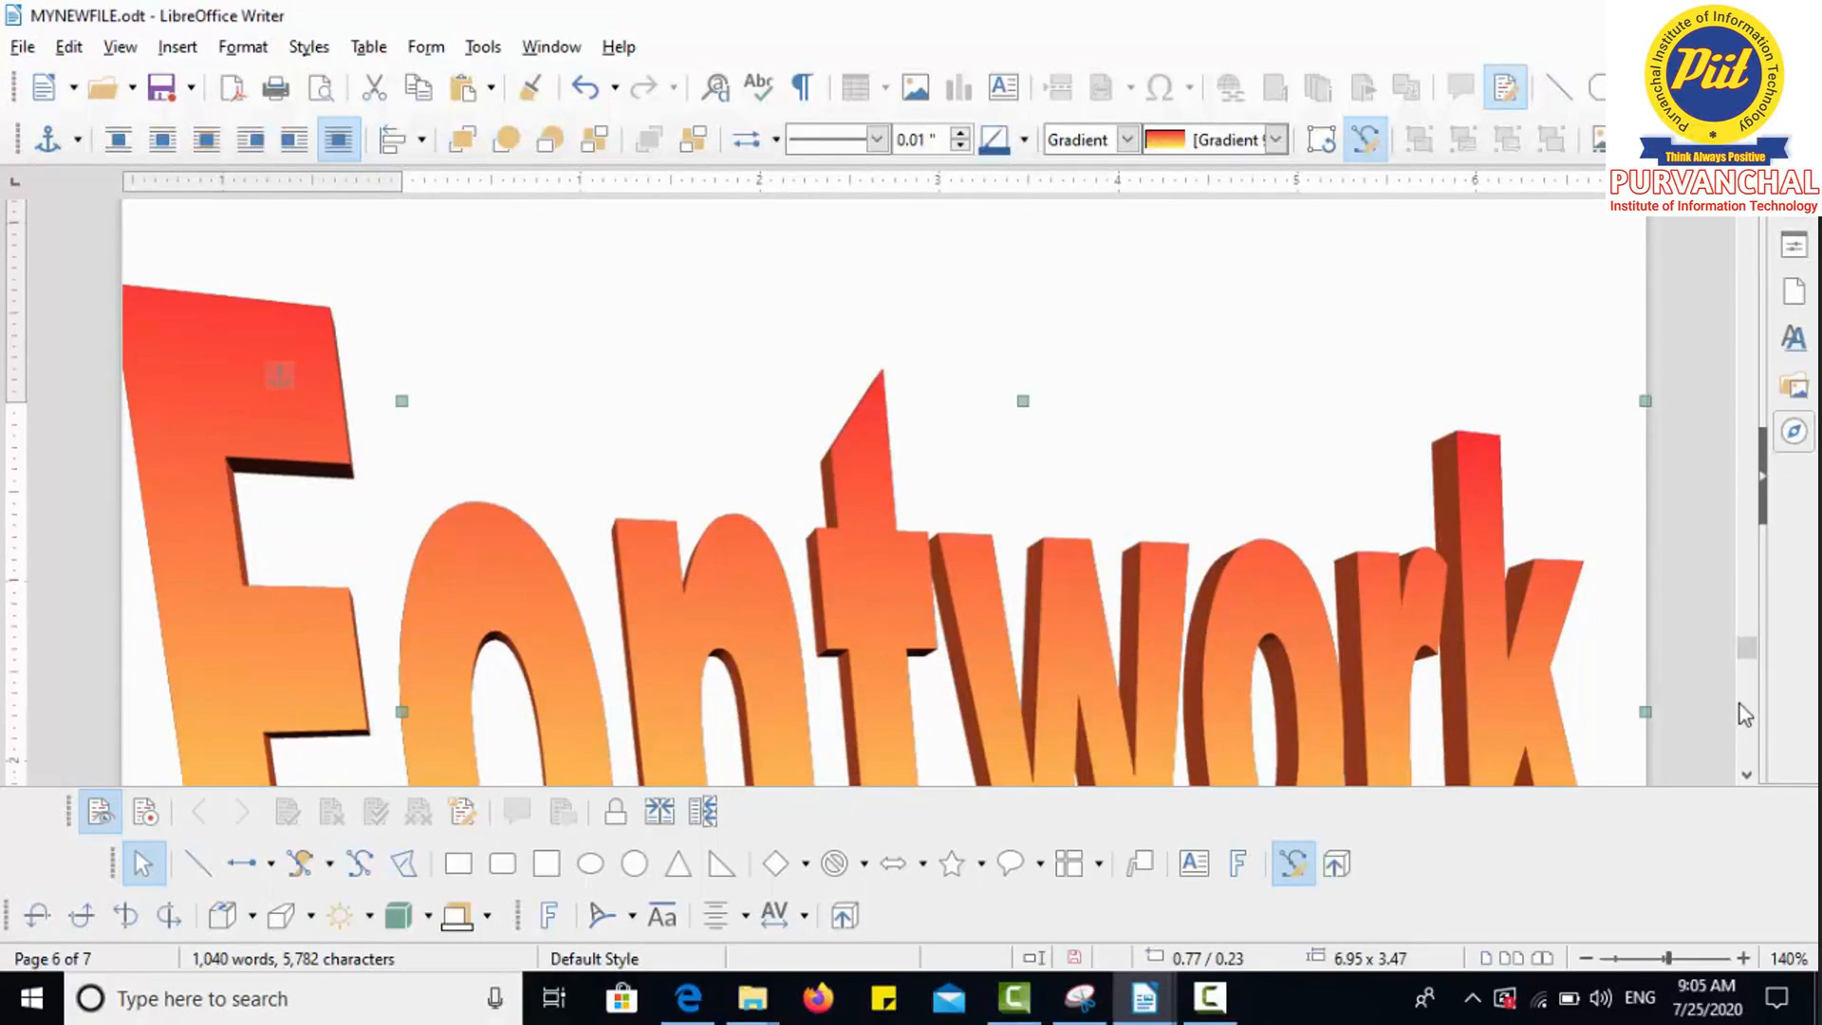
pyautogui.click(1747, 775)
pyautogui.click(1747, 775)
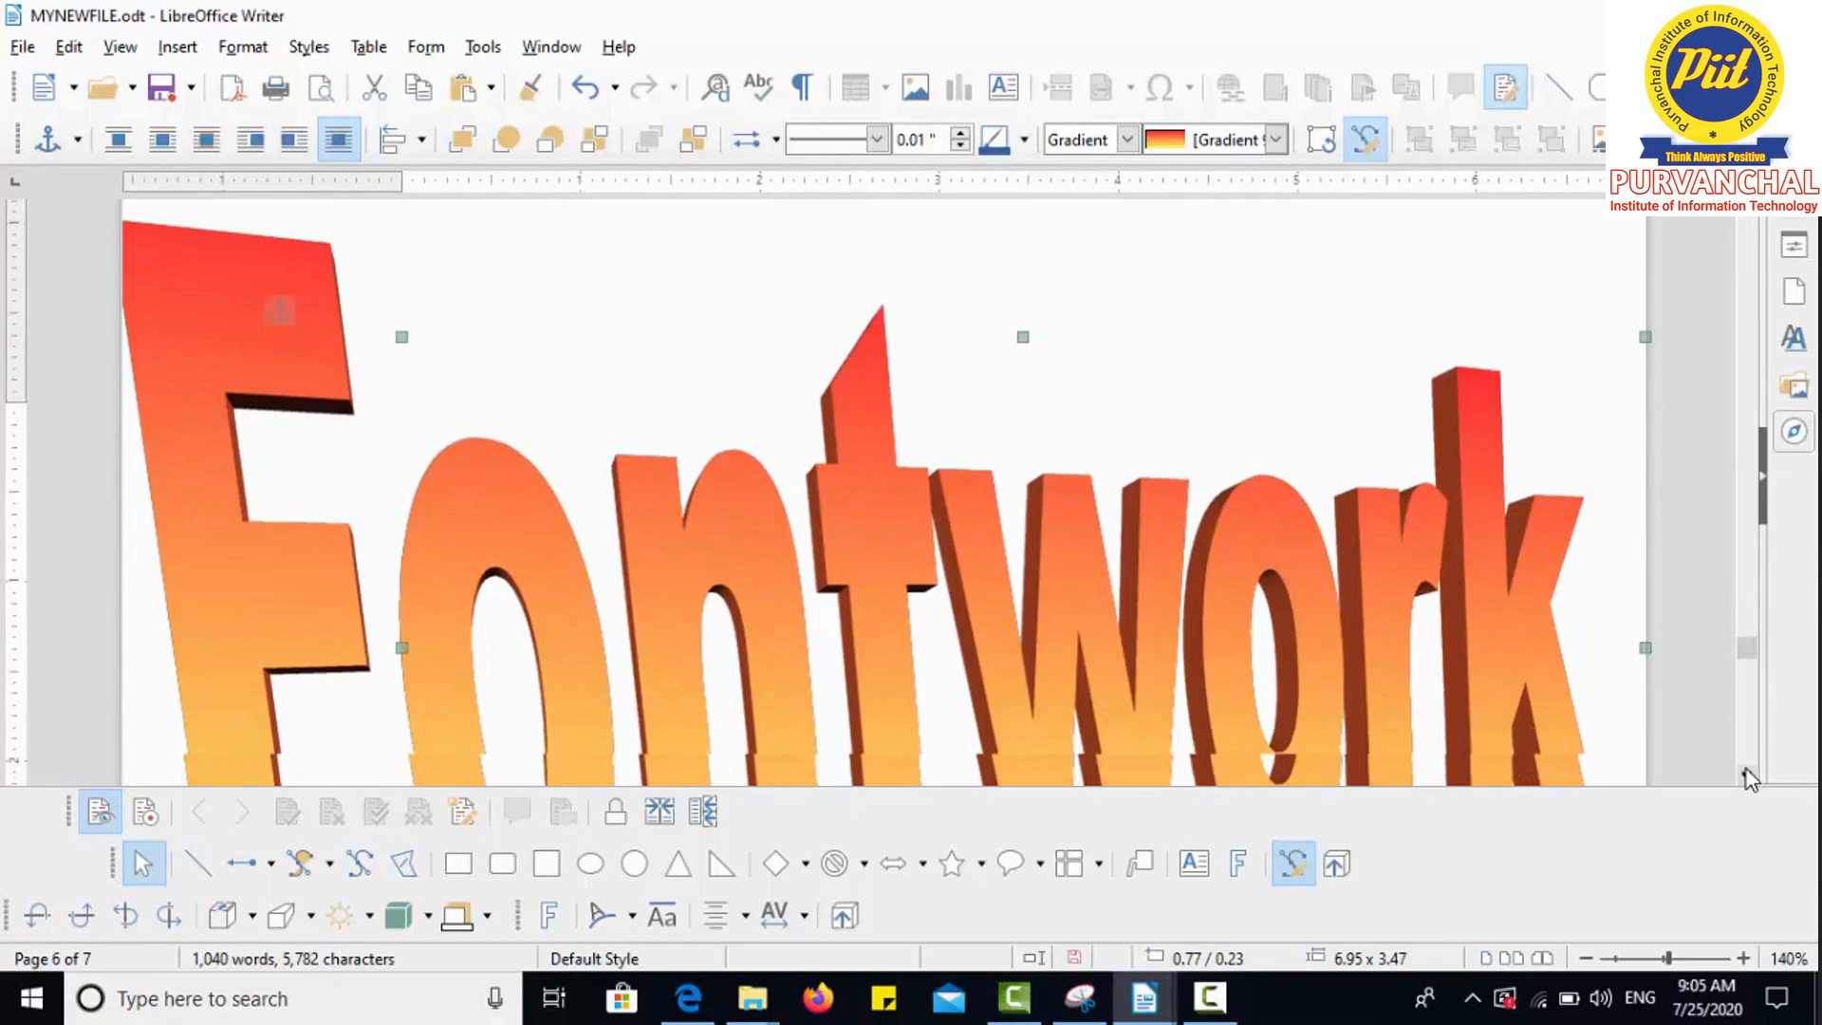
pyautogui.click(1746, 775)
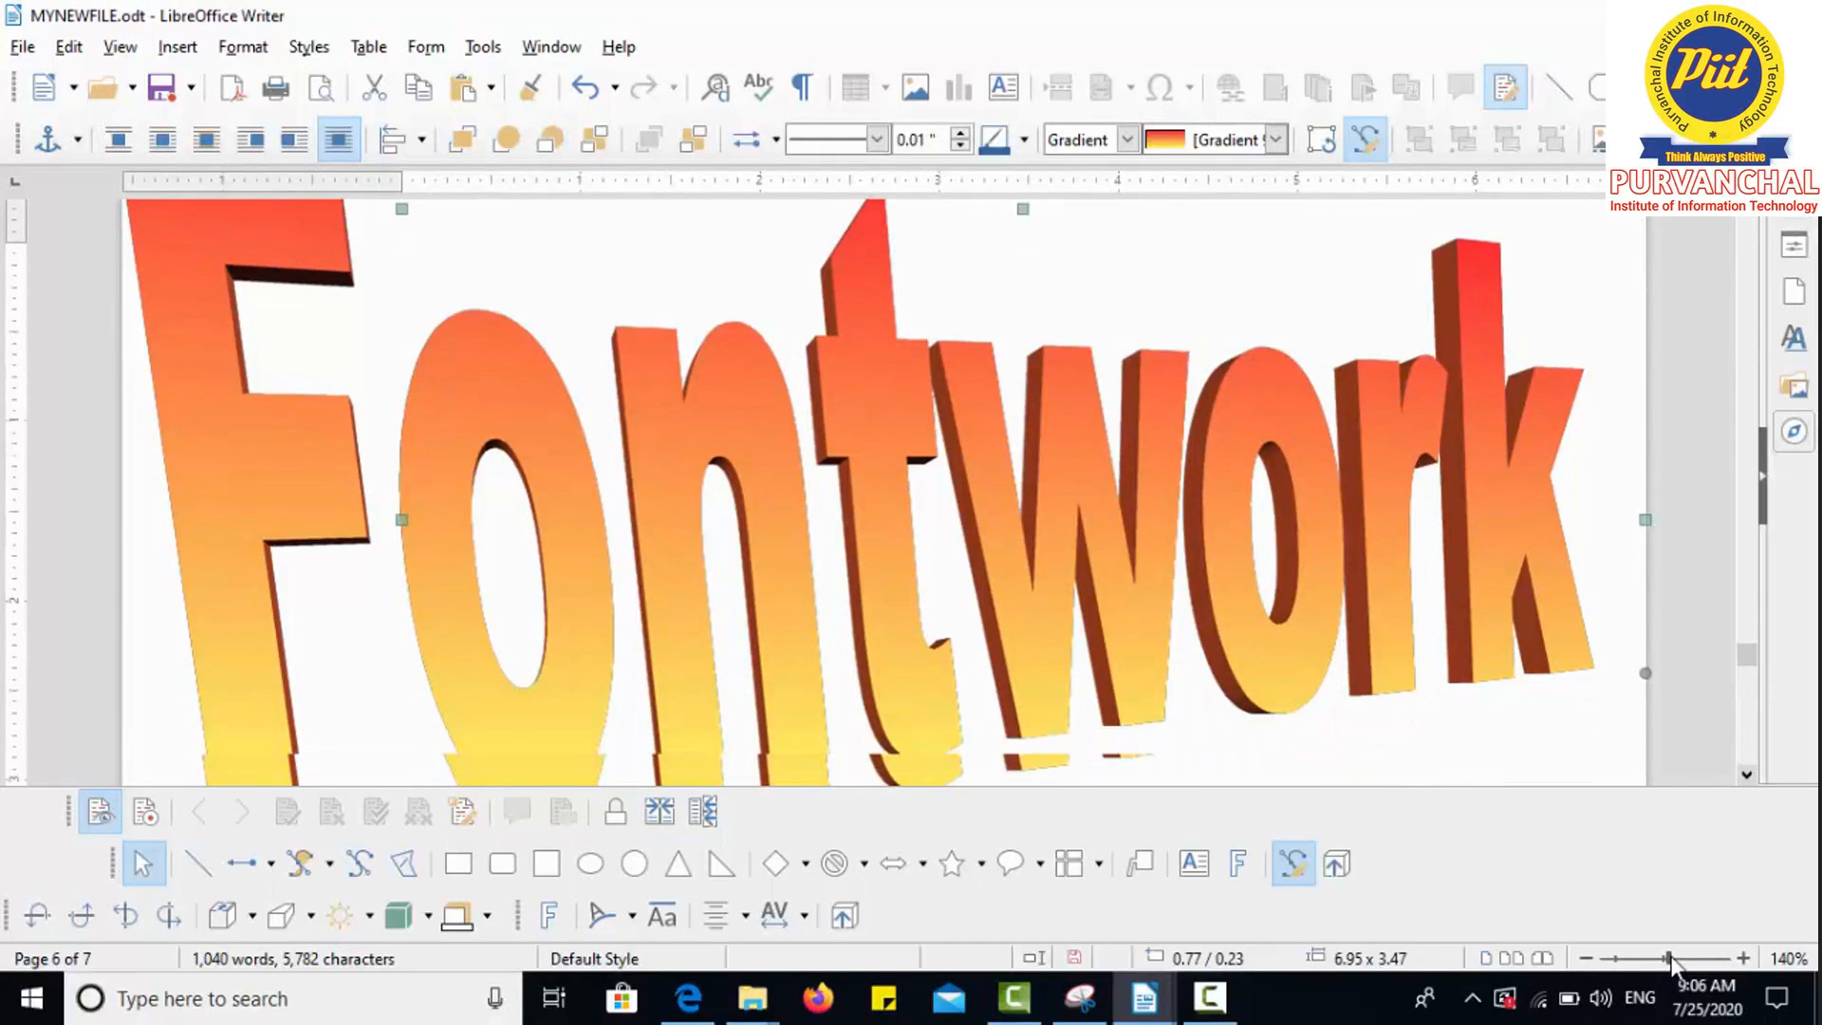
pyautogui.moveTo(1669, 959); pyautogui.dragTo(1644, 958)
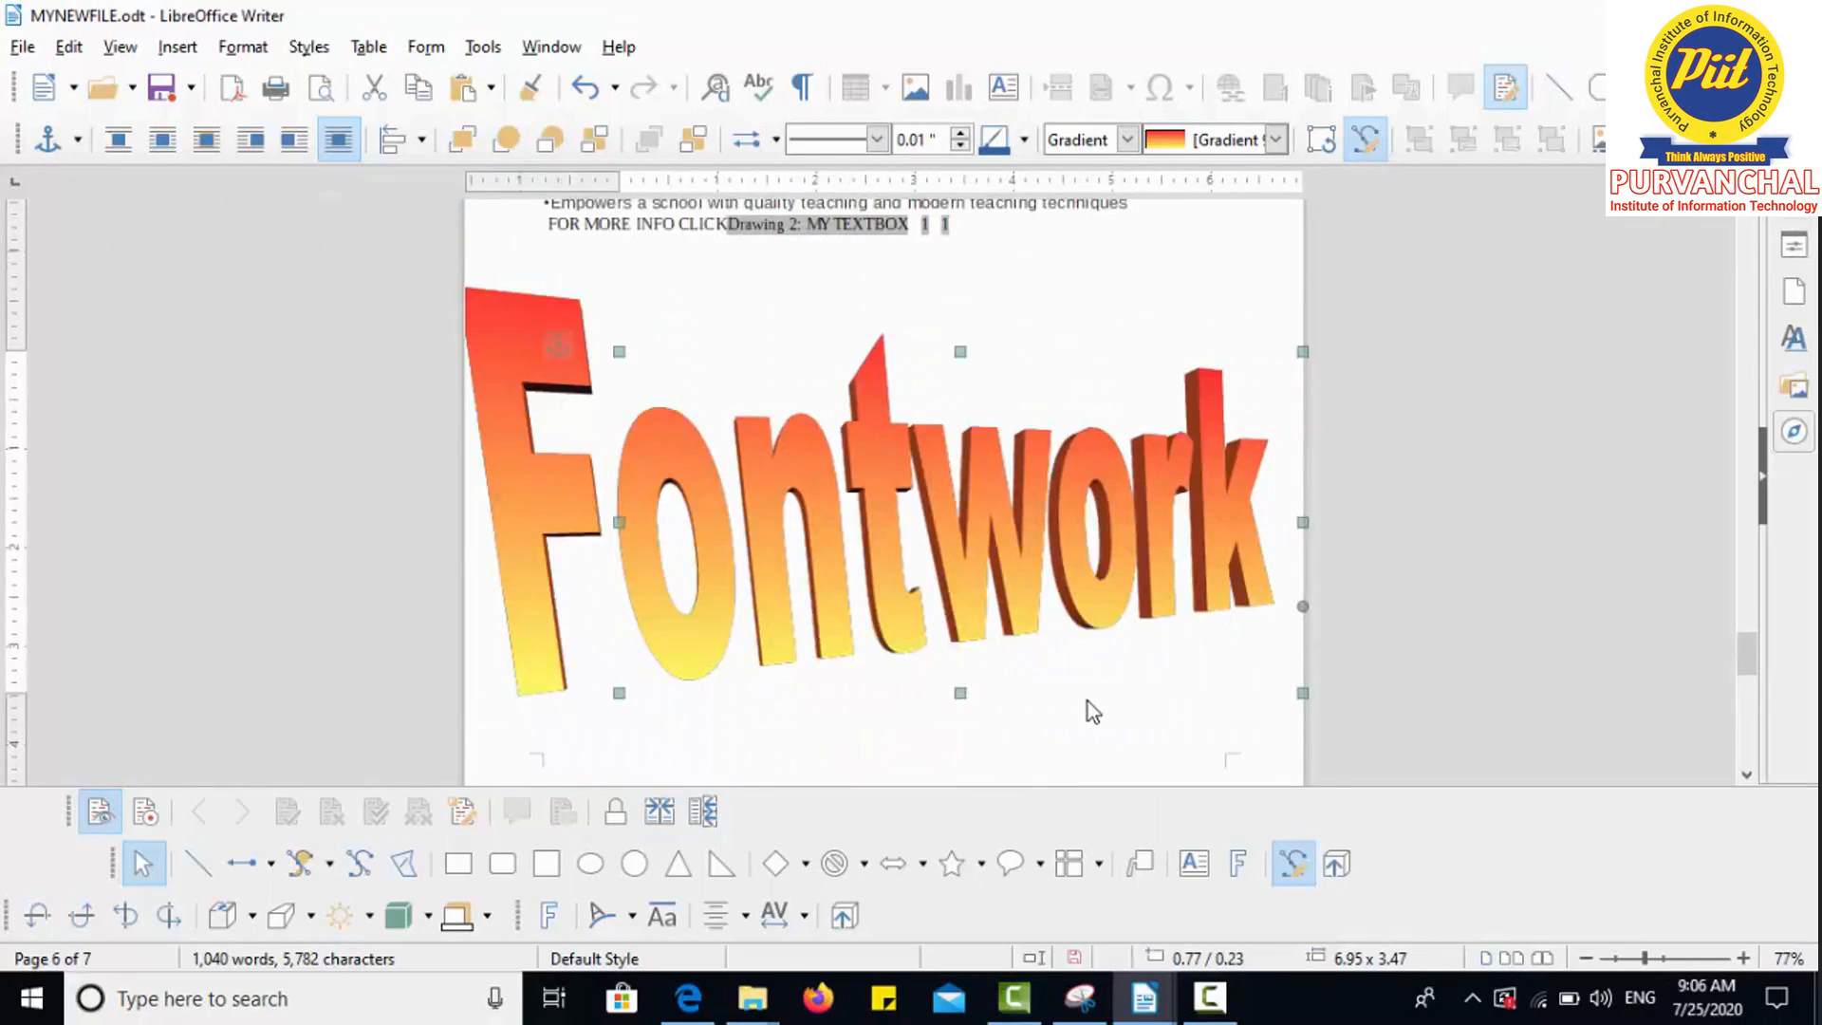
# Step: Replace the 3D Fontwork's text 'Fontwork' with 'ccc'
pyautogui.doubleClick(878, 531)
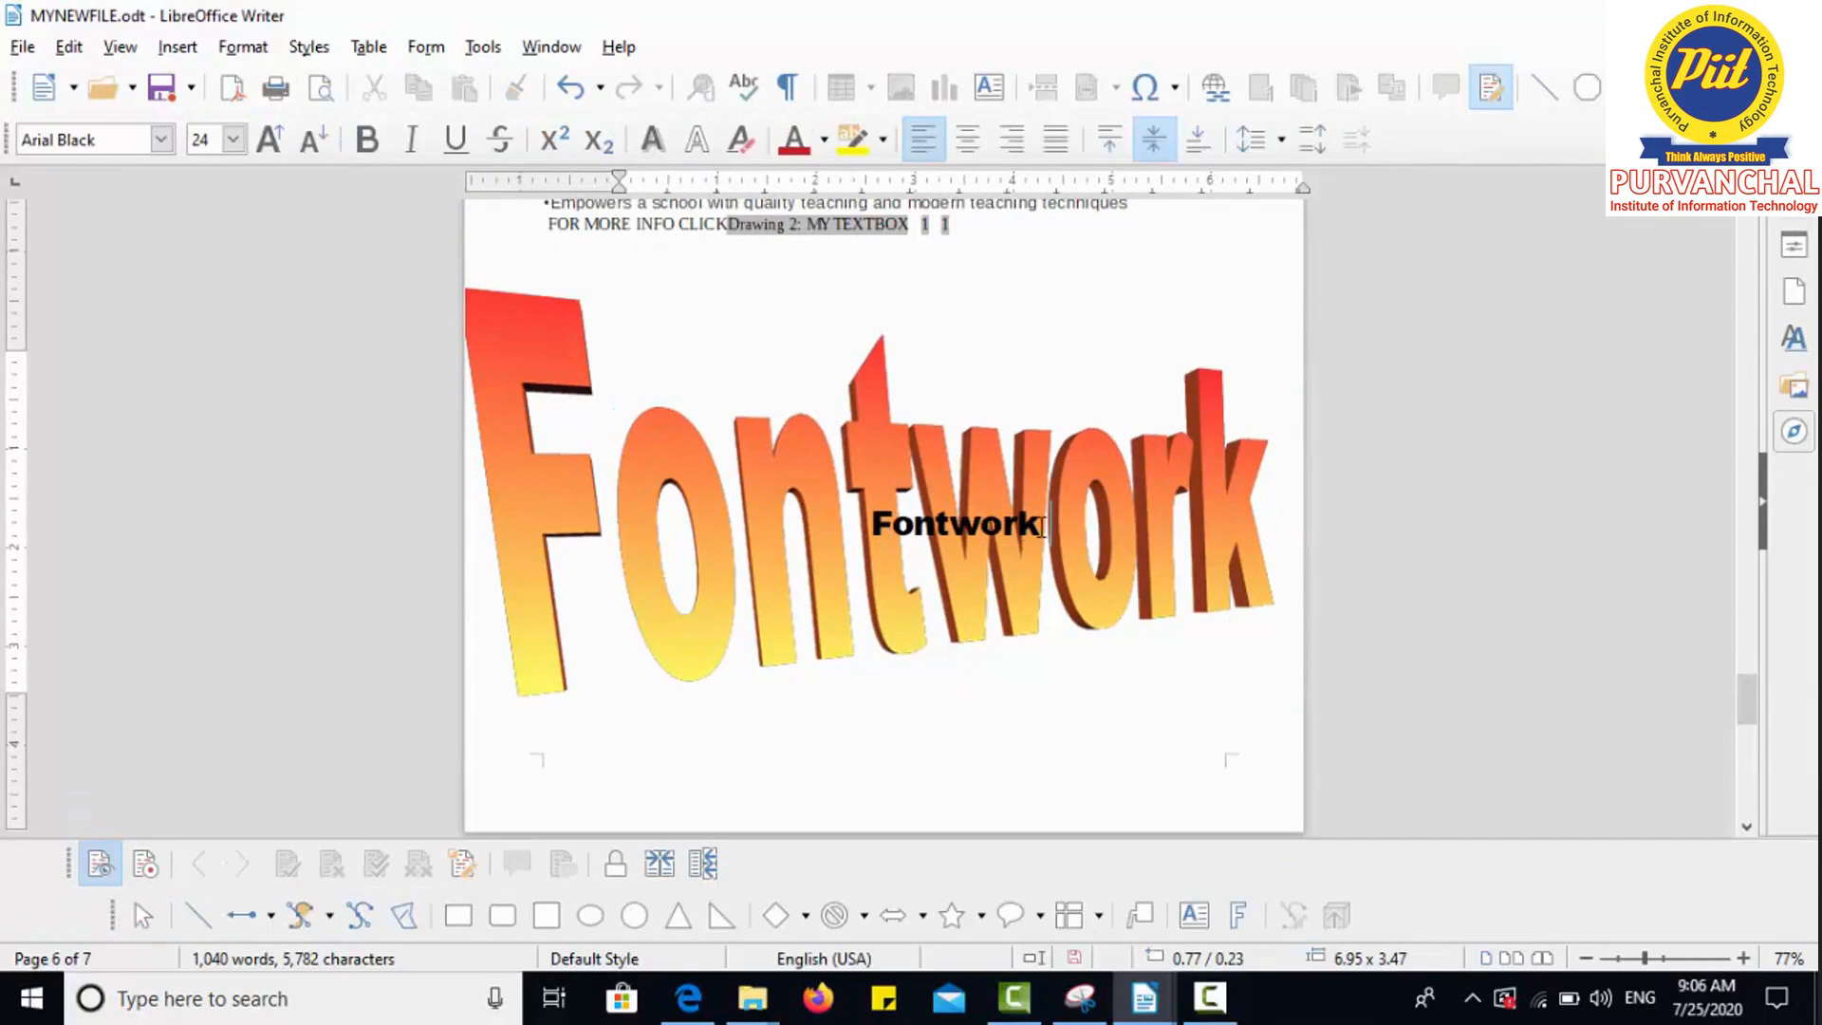
pyautogui.moveTo(1043, 528); pyautogui.dragTo(857, 539)
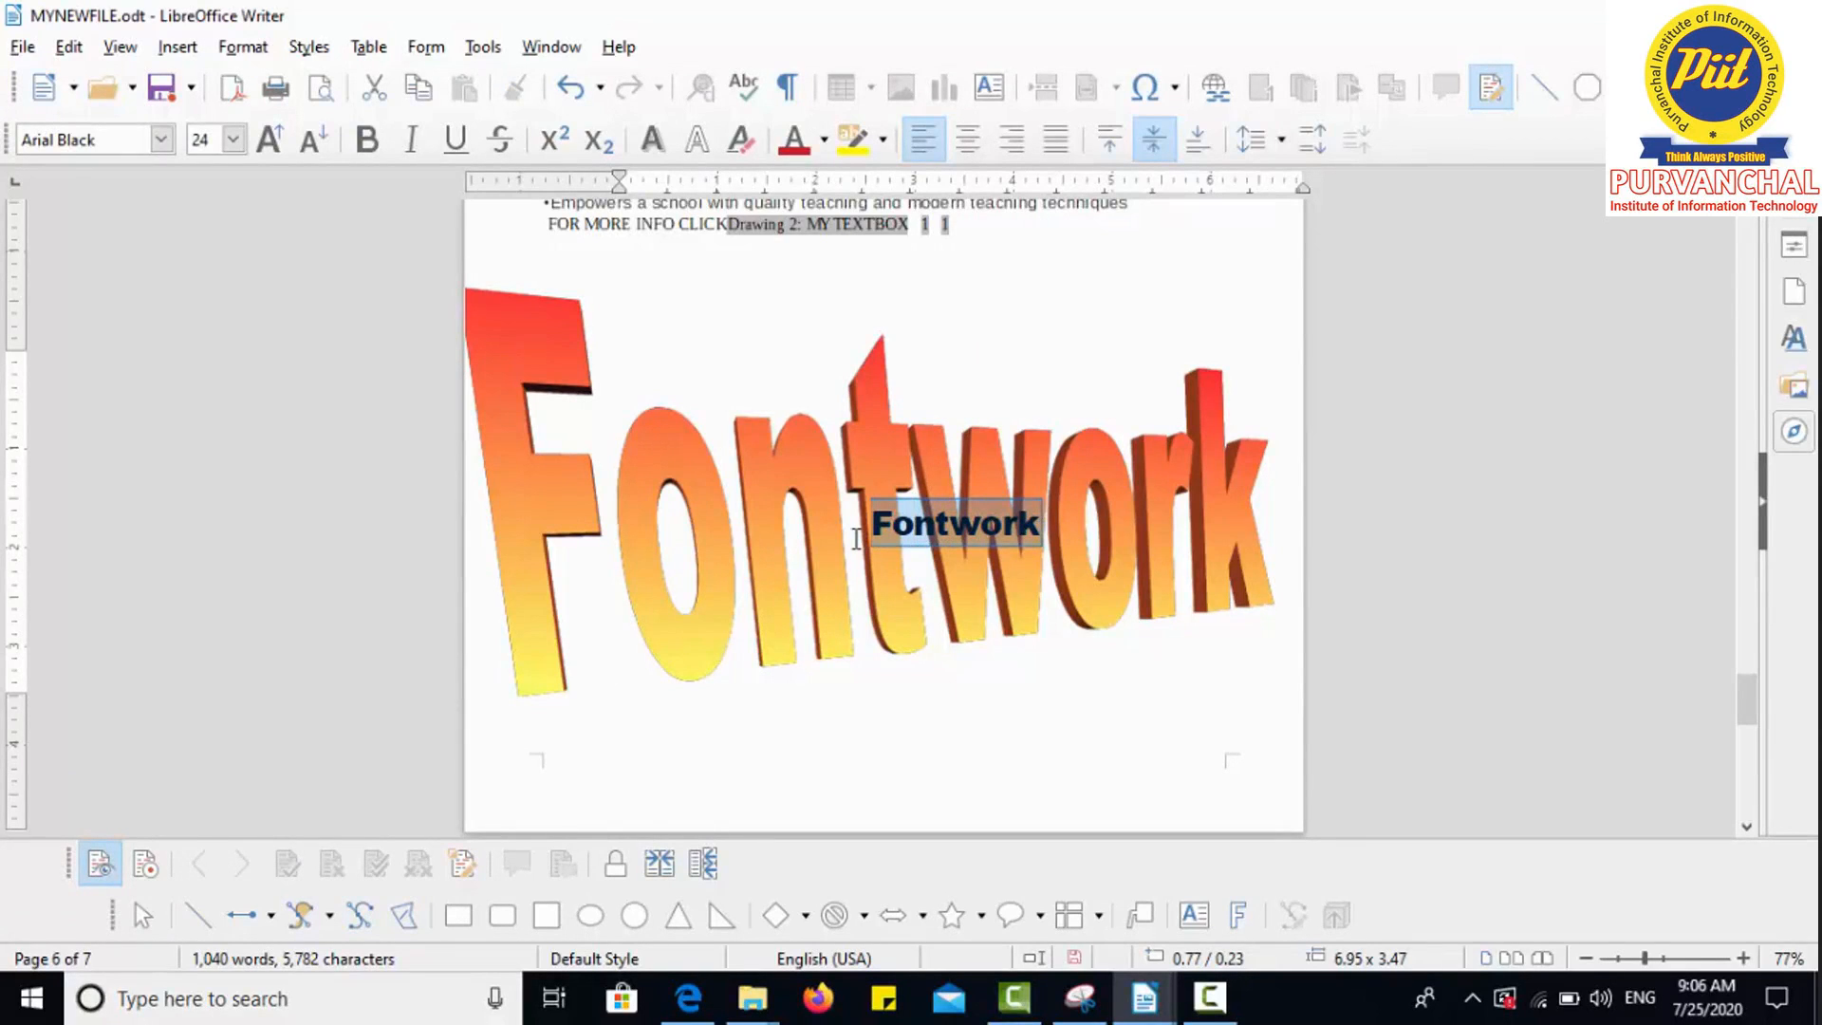
pyautogui.write('ccc')
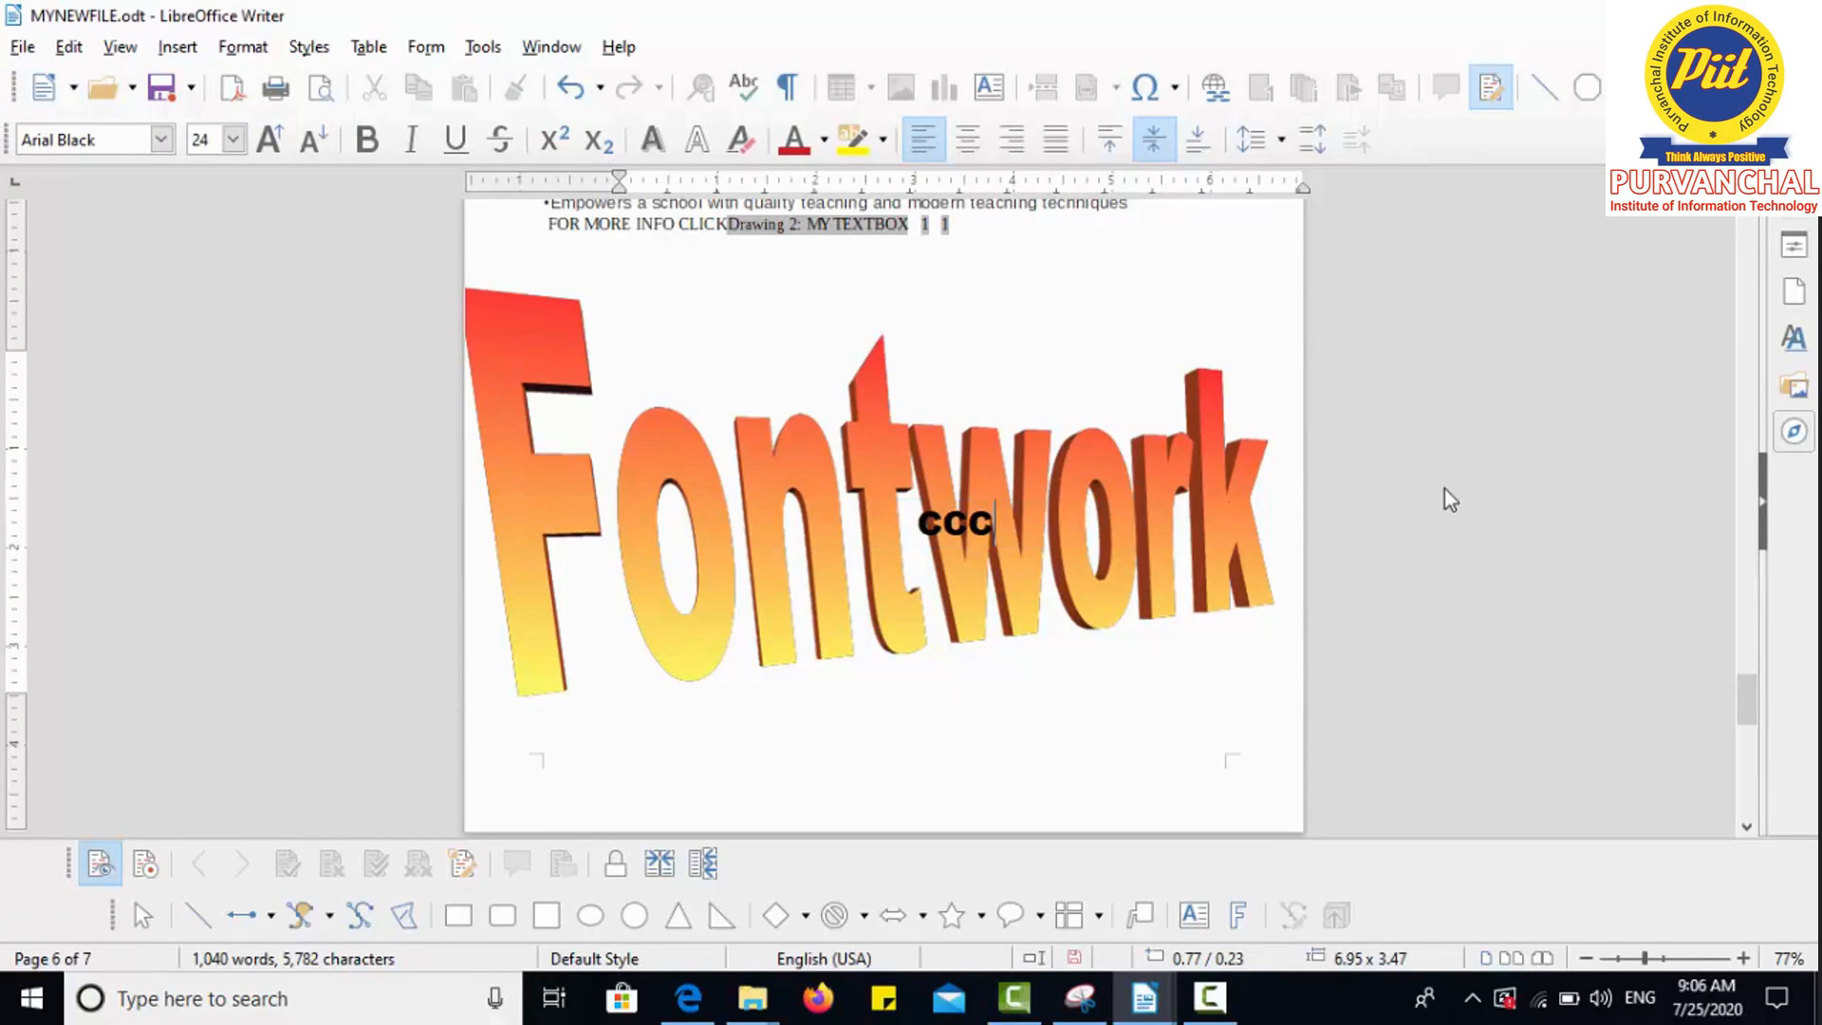
pyautogui.click(1407, 247)
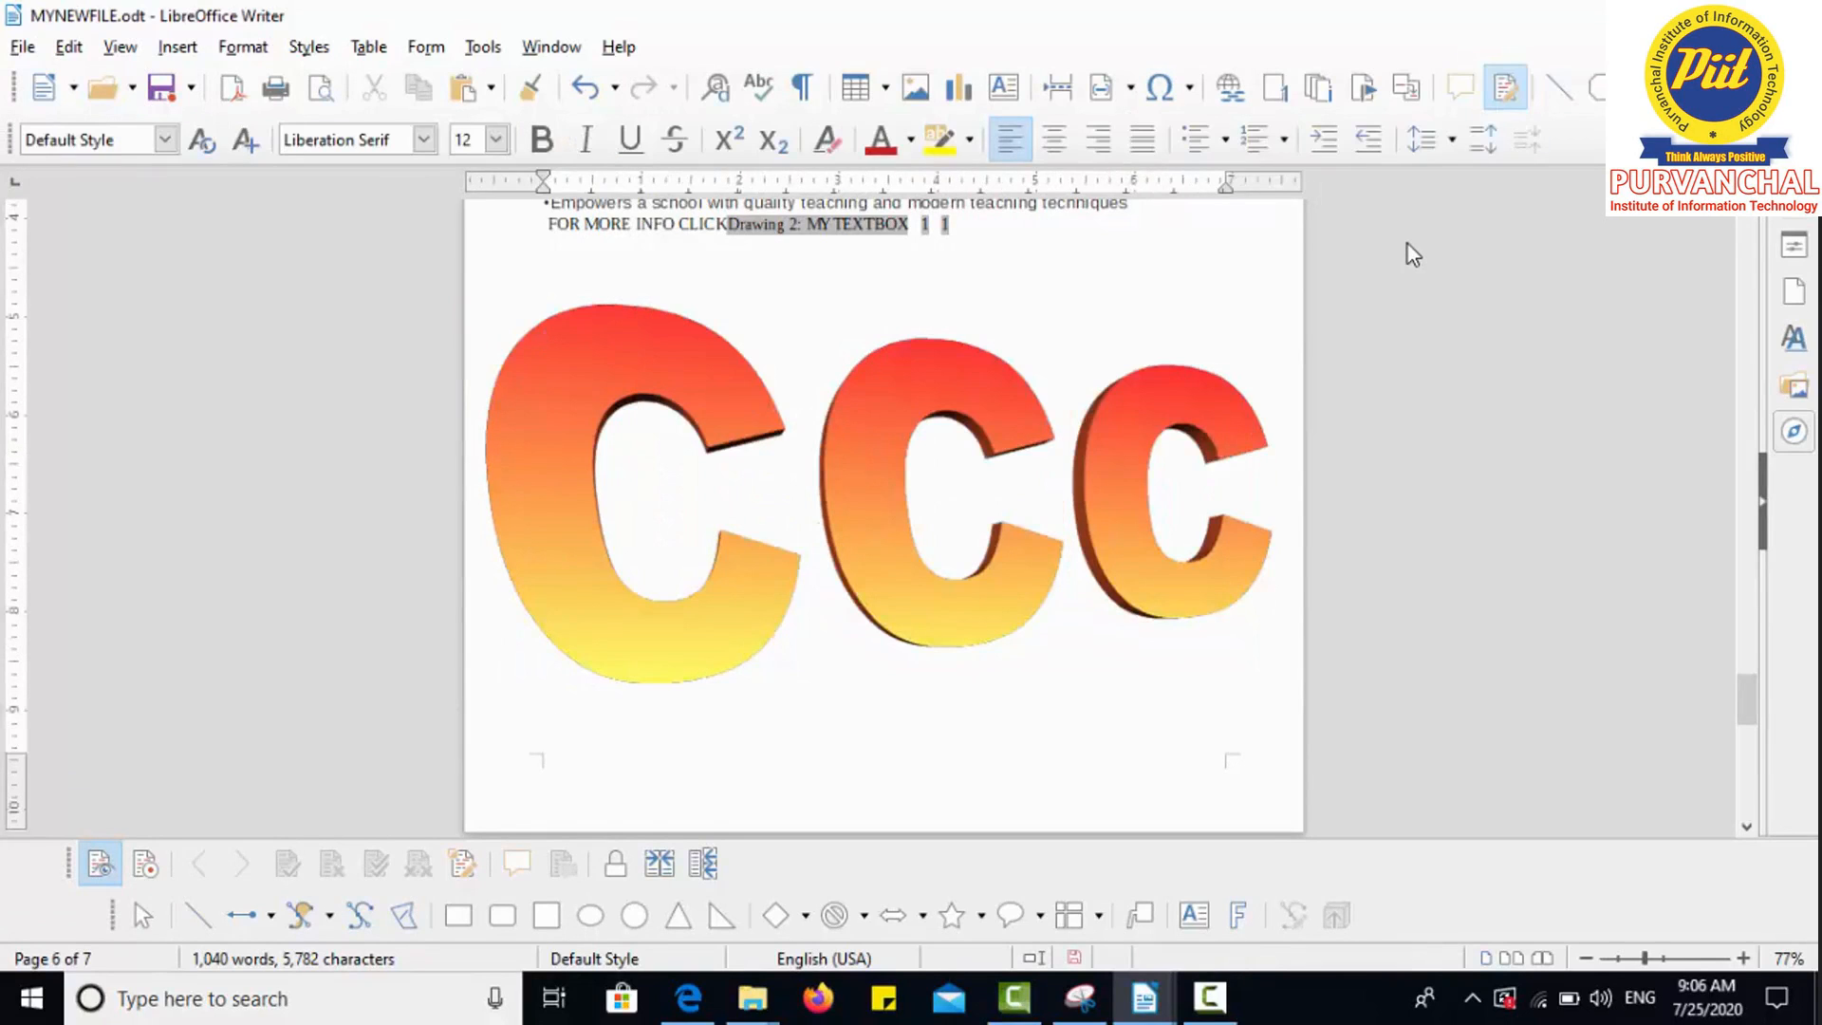